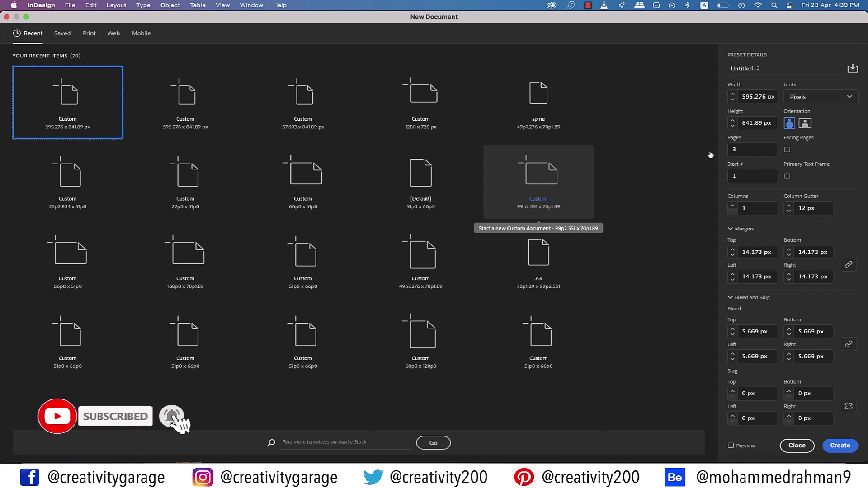
Create a new document in millimeters, 210 x 297 mm with 3 non-facing pages, 5 mm margins and 2 mm bleed.
{"action": "left_click", "coordinate": [850, 99]}
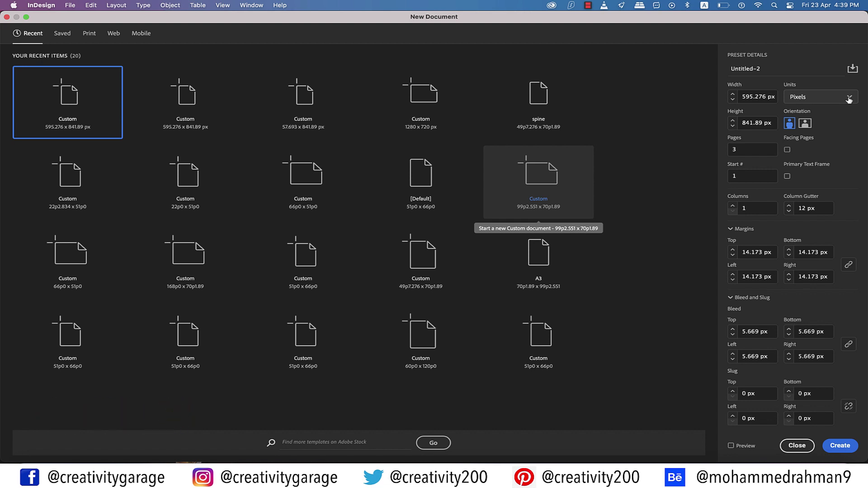
{"action": "left_click", "coordinate": [849, 99]}
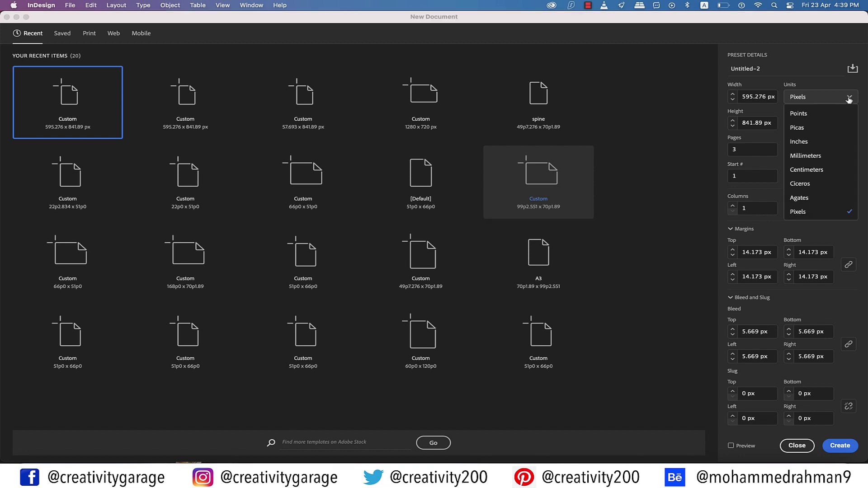
{"action": "left_click", "coordinate": [820, 156]}
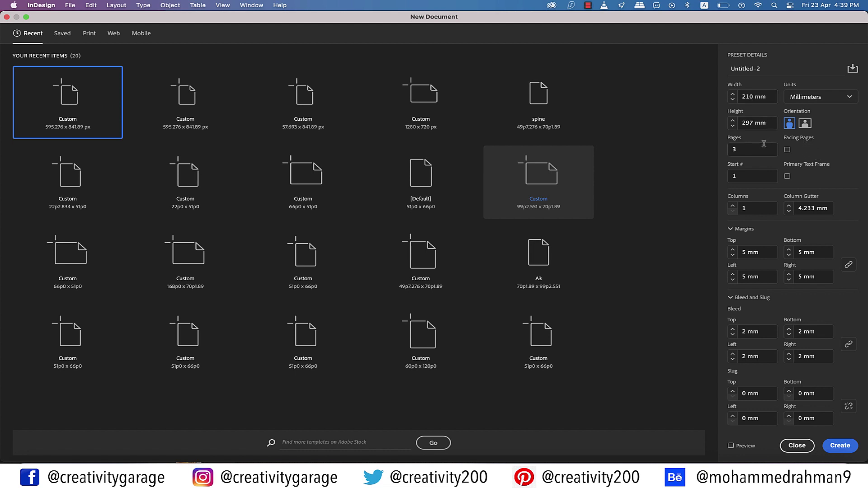
{"action": "left_click", "coordinate": [750, 149]}
{"action": "left_click", "coordinate": [733, 255]}
{"action": "left_click", "coordinate": [733, 331]}
{"action": "left_click", "coordinate": [850, 450]}
{"action": "left_click", "coordinate": [841, 446]}
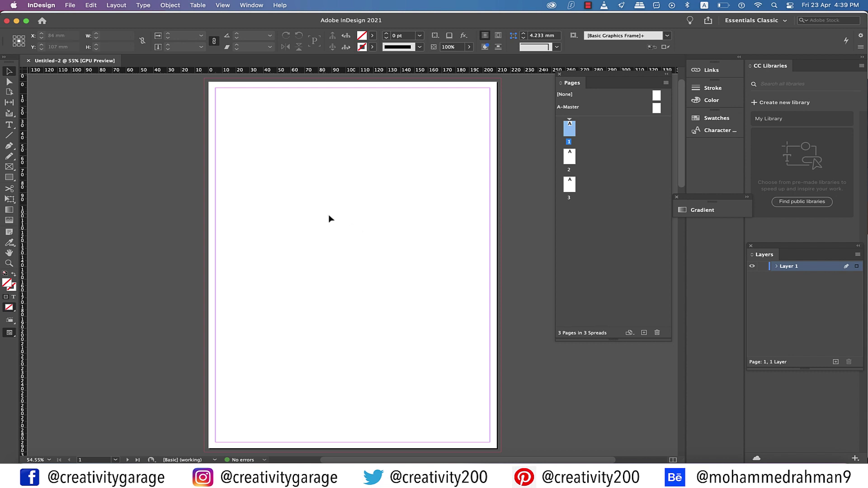
Turn off Allow Document Pages to Shuffle for the document.
{"action": "scroll", "coordinate": [331, 219], "scroll_direction": "right", "scroll_amount": 5}
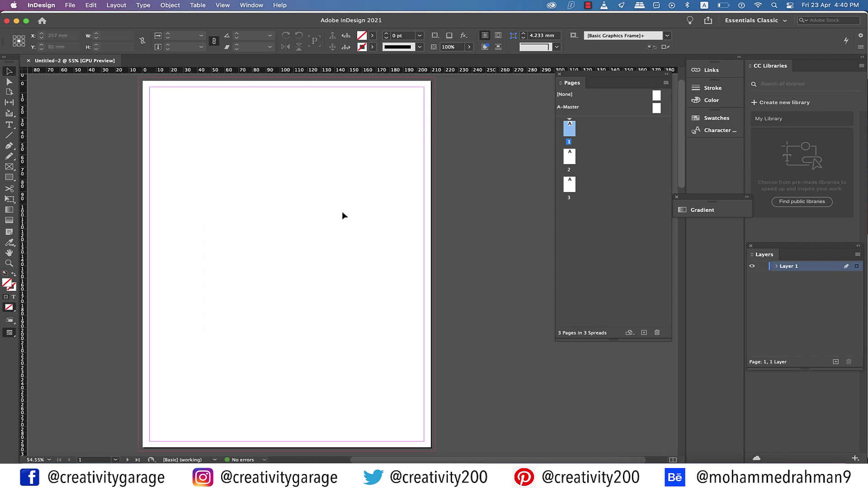
{"action": "left_click", "coordinate": [572, 161]}
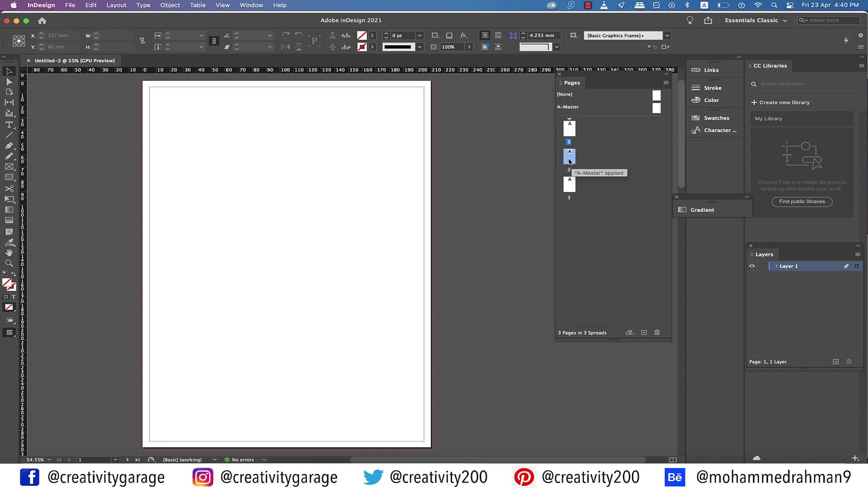
{"action": "left_click_drag", "start_coordinate": [572, 162], "coordinate": [578, 130]}
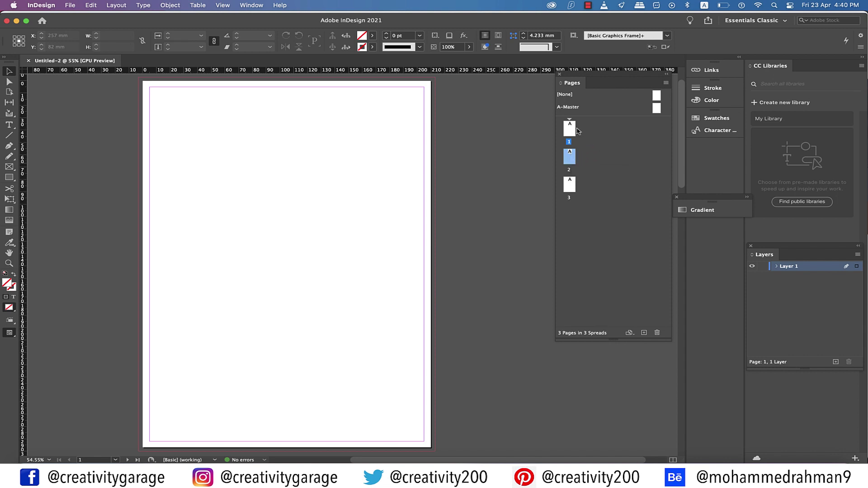
{"action": "left_click", "coordinate": [666, 84]}
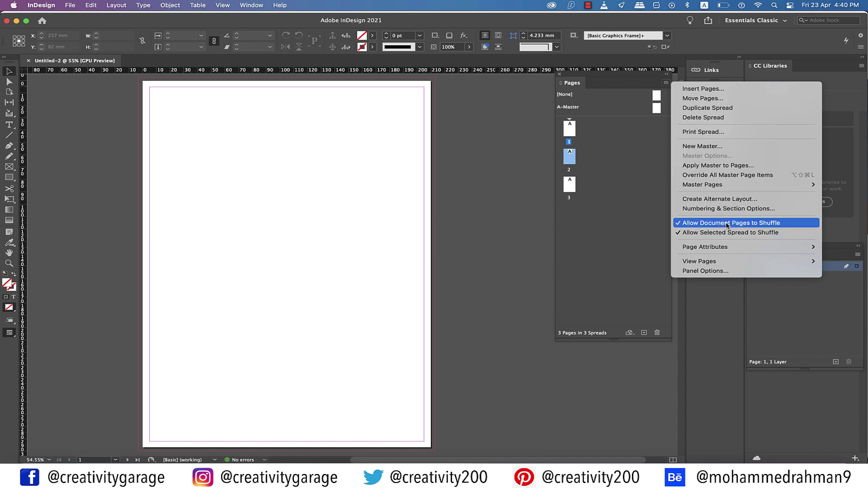
{"action": "left_click", "coordinate": [754, 226]}
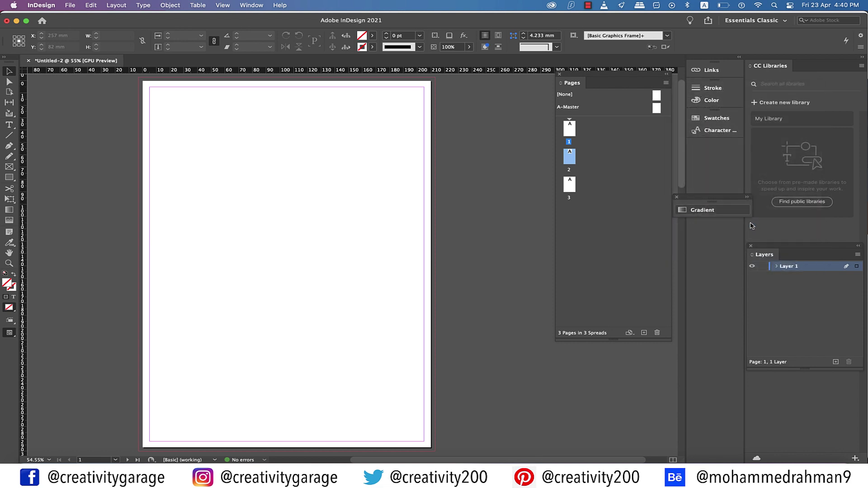
Place pages 2 and 3 beside page 1 to form one three-page spread, and dock the Pages panel.
{"action": "left_click_drag", "start_coordinate": [571, 162], "coordinate": [577, 130]}
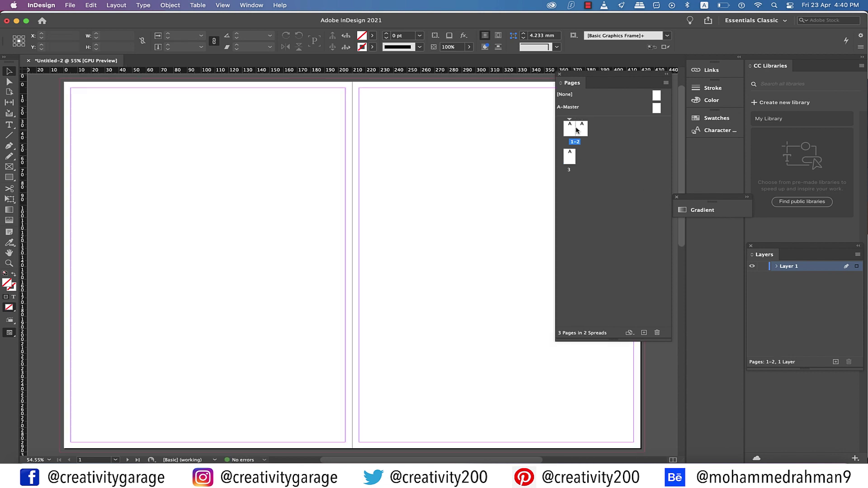
{"action": "left_click", "coordinate": [570, 158]}
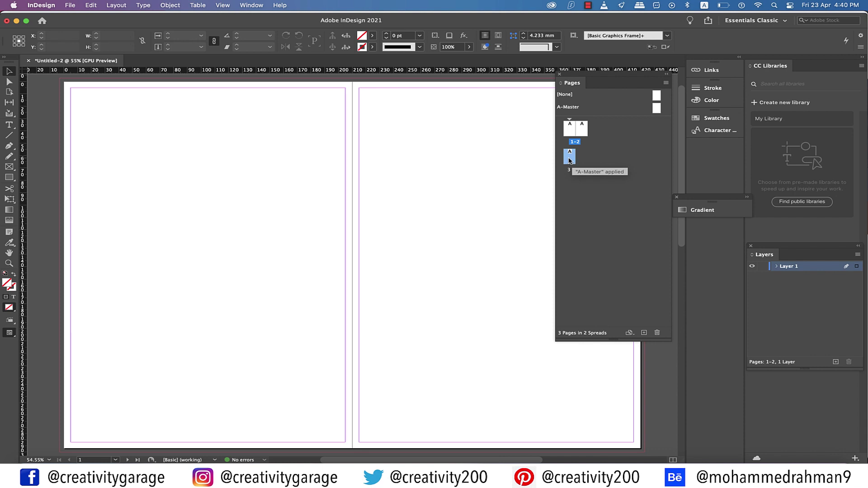
{"action": "left_click_drag", "start_coordinate": [569, 160], "coordinate": [589, 130]}
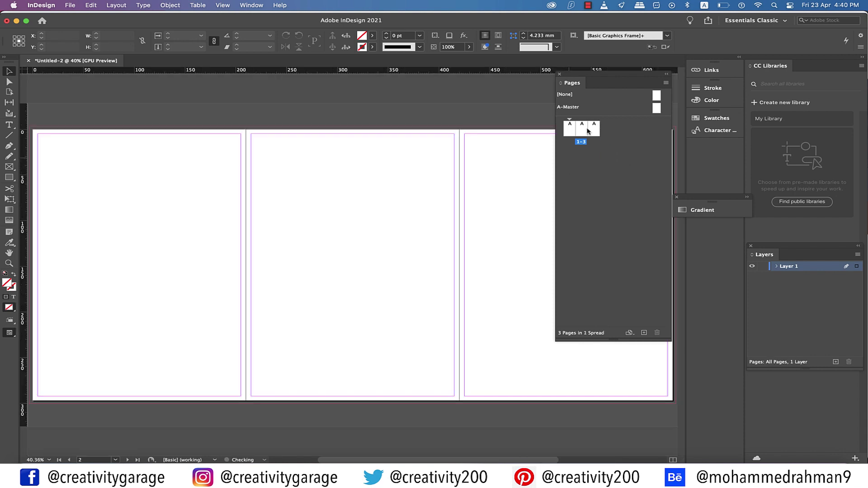
{"action": "left_click_drag", "start_coordinate": [630, 81], "coordinate": [718, 144]}
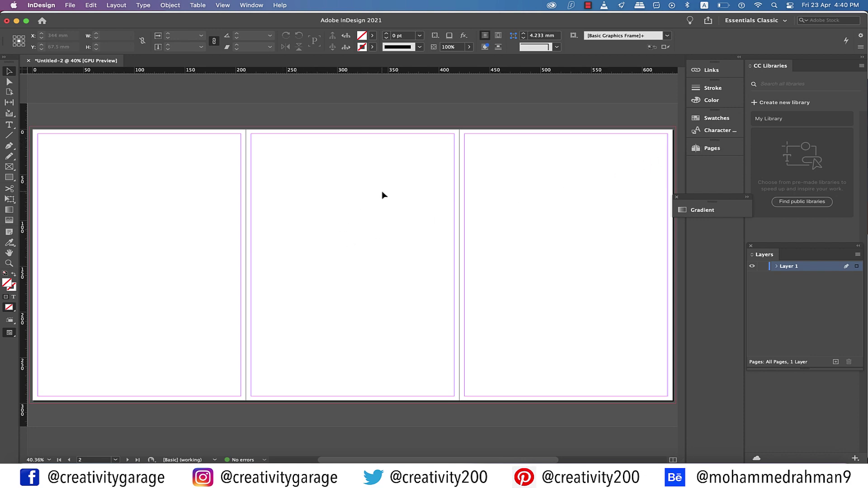
Switch to Chrome with the Spine Width Calculator page and highlight the site's base address, printondemand-worldwide.com.
{"action": "left_click", "coordinate": [69, 474]}
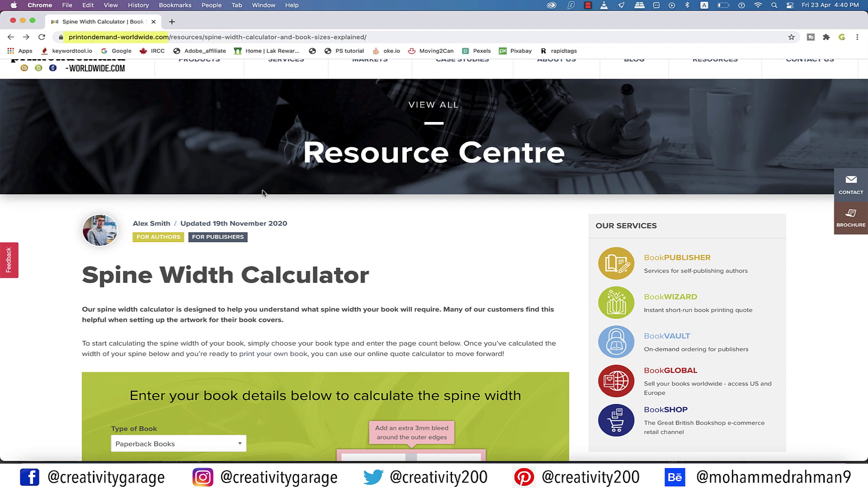
{"action": "left_click", "coordinate": [95, 38]}
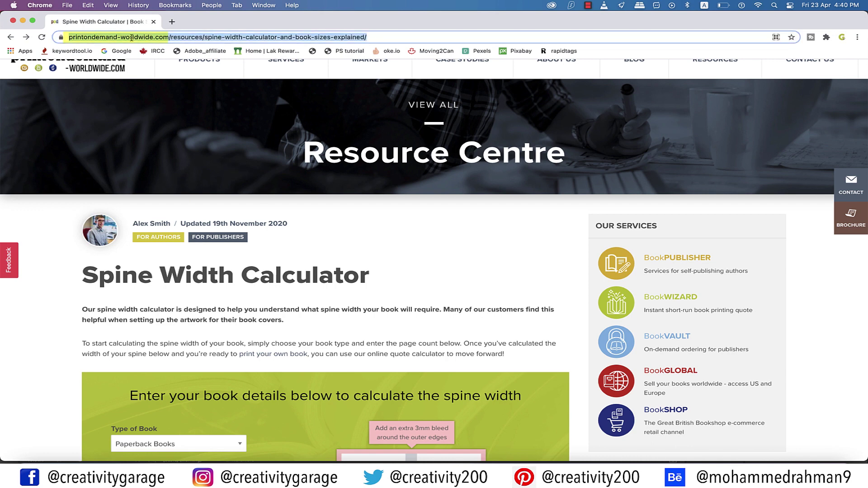
{"action": "left_click", "coordinate": [165, 38]}
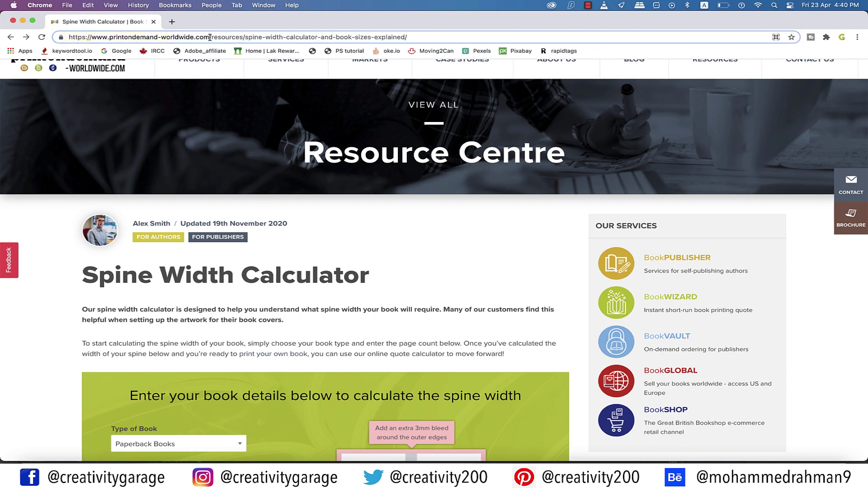
{"action": "left_click_drag", "start_coordinate": [210, 37], "coordinate": [54, 40]}
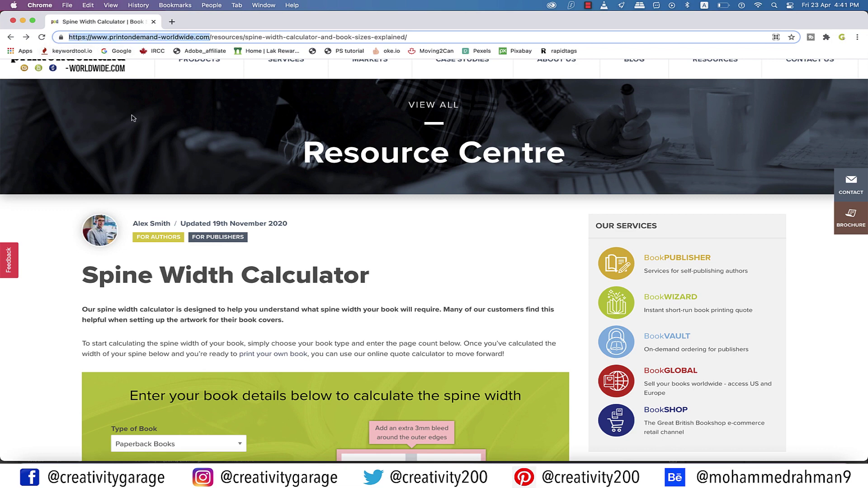
Preview the Case Bound Books type in the spine width calculator, and return the book type to Paperback Books.
{"action": "scroll", "coordinate": [233, 218], "scroll_direction": "down", "scroll_amount": 6}
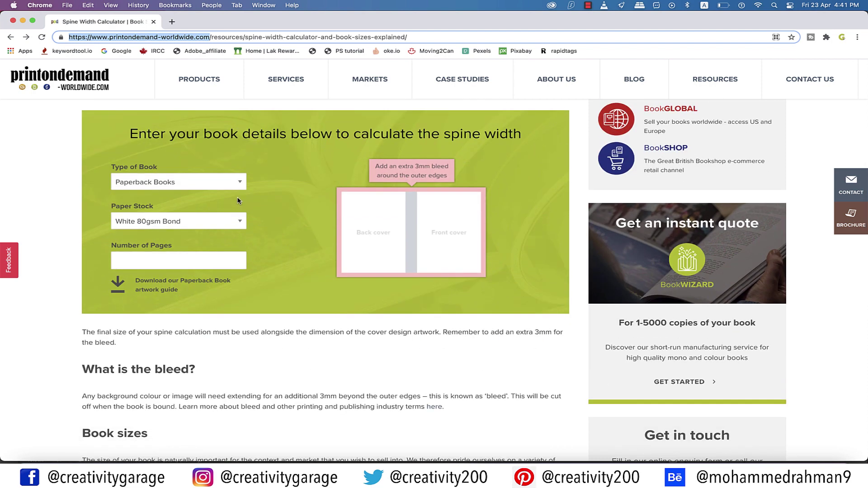
{"action": "left_click", "coordinate": [241, 187]}
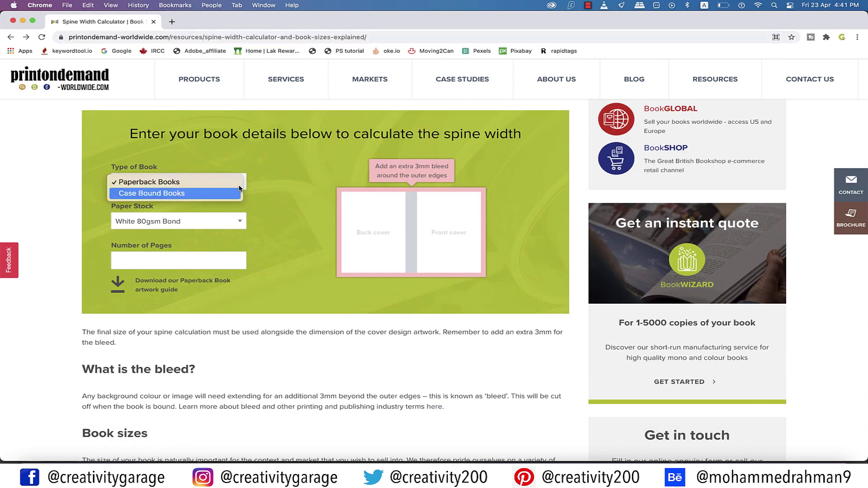
{"action": "left_click", "coordinate": [222, 195]}
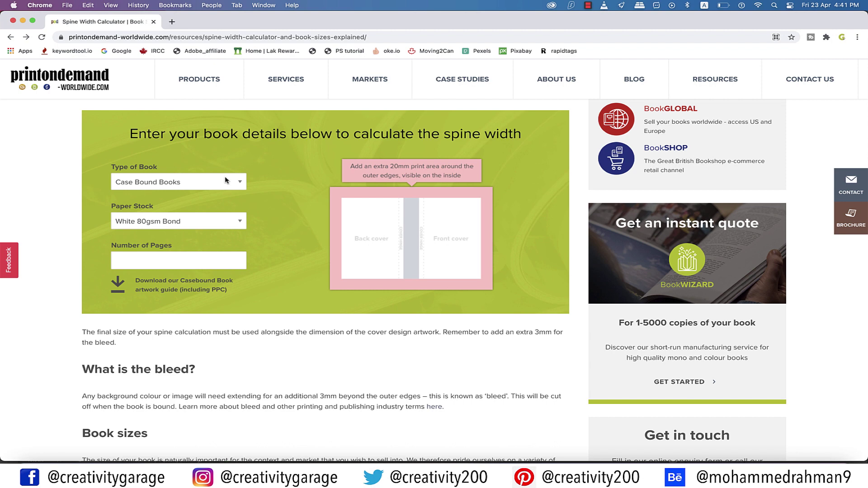
{"action": "left_click", "coordinate": [225, 181]}
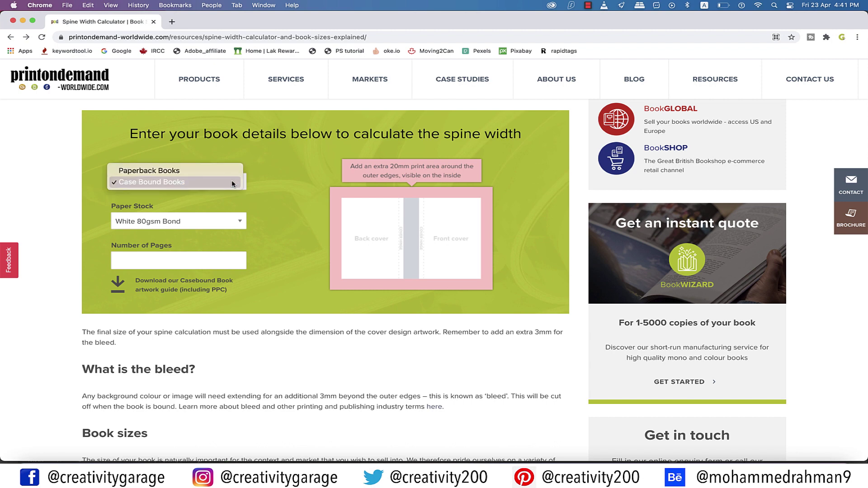
{"action": "left_click", "coordinate": [177, 172]}
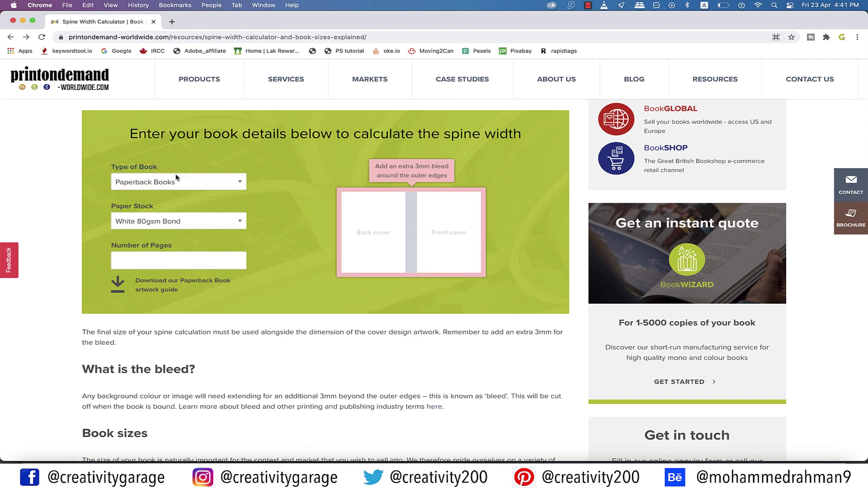
Calculate the spine width for a paperback with 150gsm Coated paper stock and 300 pages.
{"action": "left_click", "coordinate": [235, 227]}
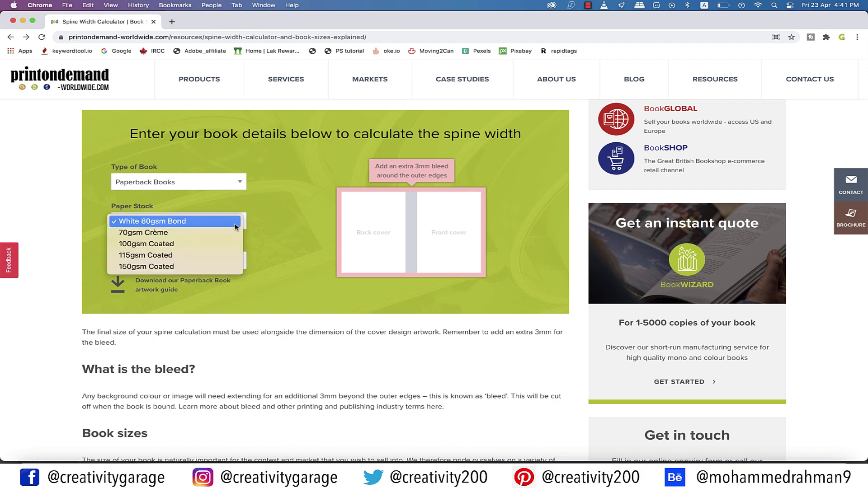
{"action": "left_click", "coordinate": [166, 268]}
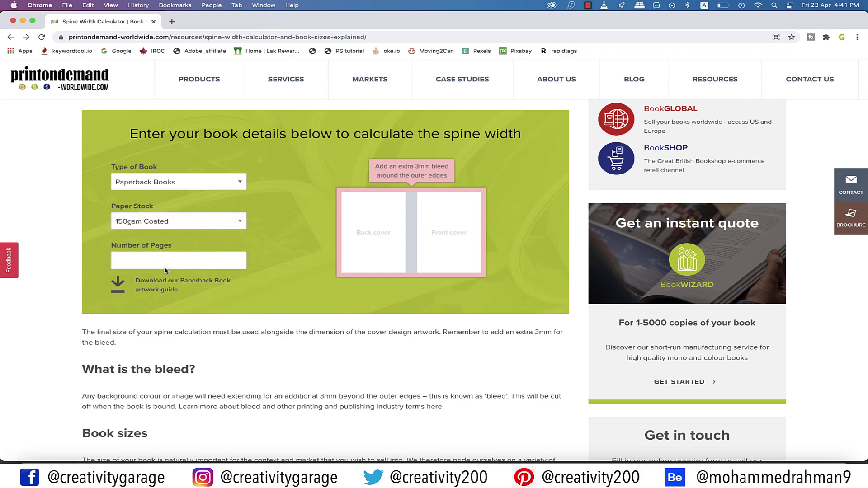
{"action": "left_click", "coordinate": [196, 263]}
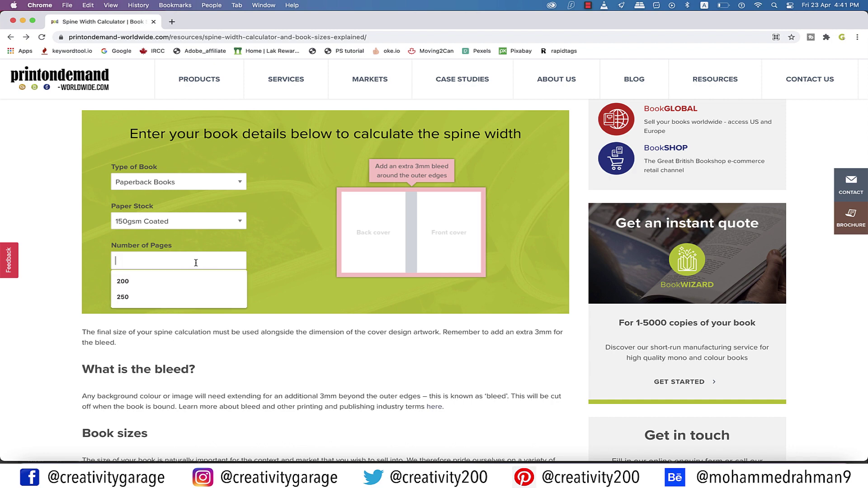
{"action": "type", "text": "300"}
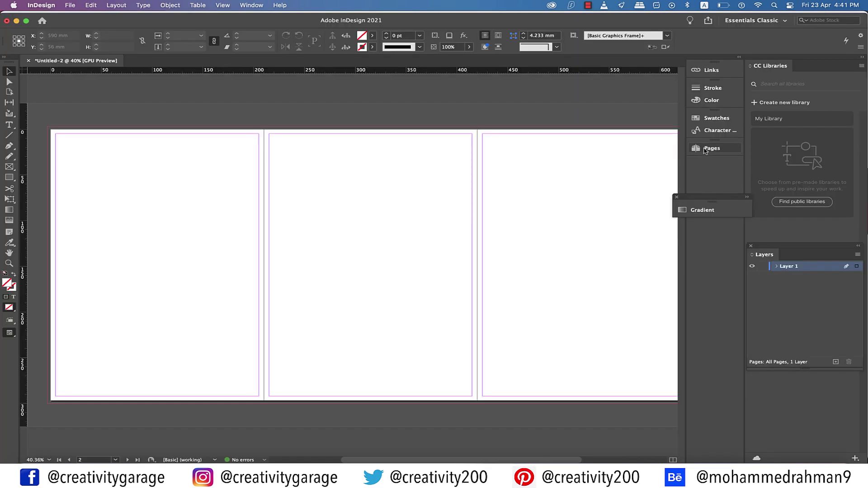
Switch back to InDesign, select the middle page of the spread with the Page tool and set its Liquid Page Rule to Scale.
{"action": "left_click", "coordinate": [706, 149]}
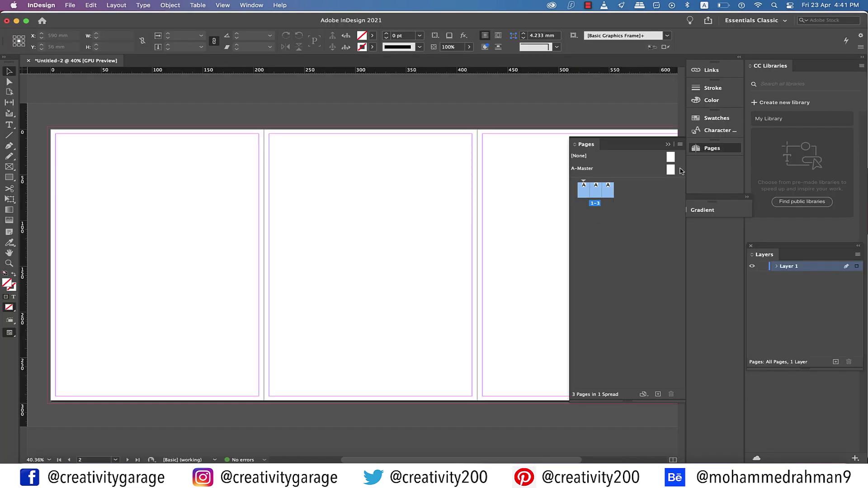
{"action": "left_click", "coordinate": [619, 231]}
{"action": "left_click", "coordinate": [596, 190]}
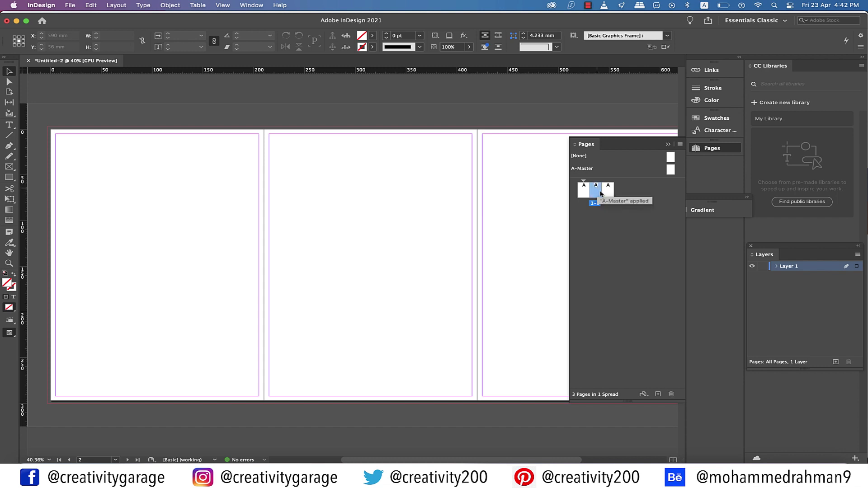
{"action": "left_click", "coordinate": [9, 93]}
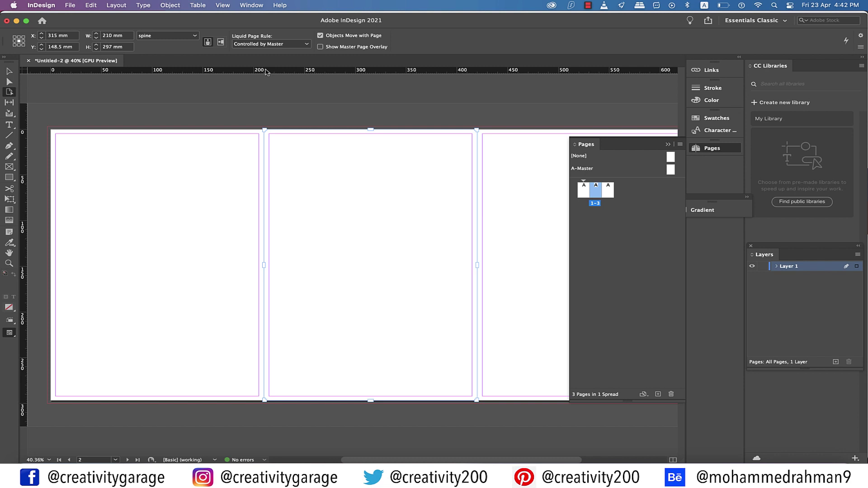
{"action": "left_click", "coordinate": [308, 47]}
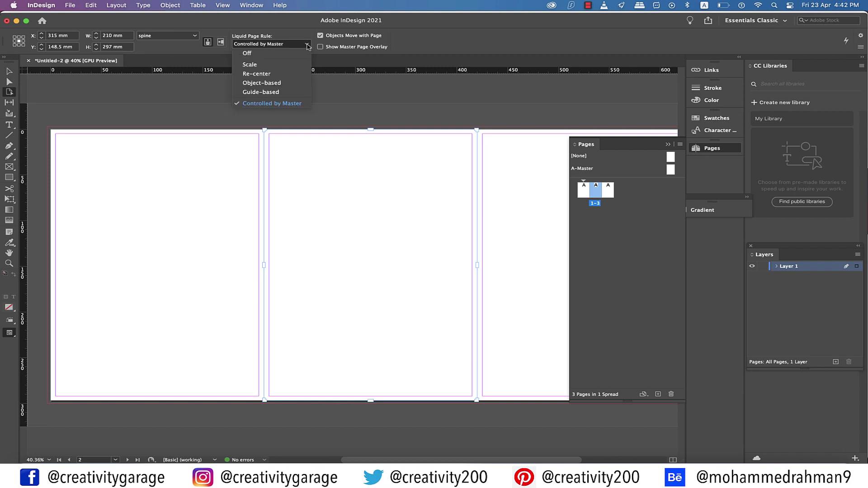
{"action": "left_click", "coordinate": [250, 66]}
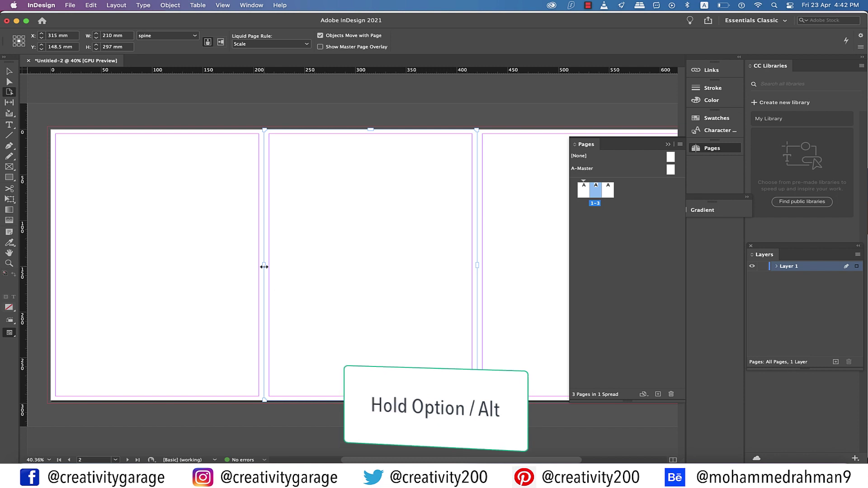
Narrow the middle page from its left edge and set its width to 21.2 mm for the spine.
{"action": "left_click_drag", "start_coordinate": [279, 290], "coordinate": [398, 272]}
{"action": "triple_click", "coordinate": [113, 35]}
{"action": "type", "text": "21.2"}
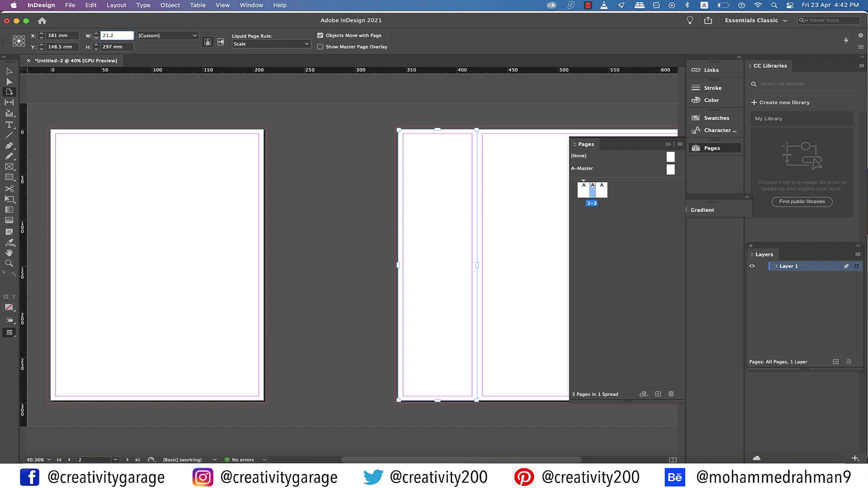
{"action": "key", "text": "Return"}
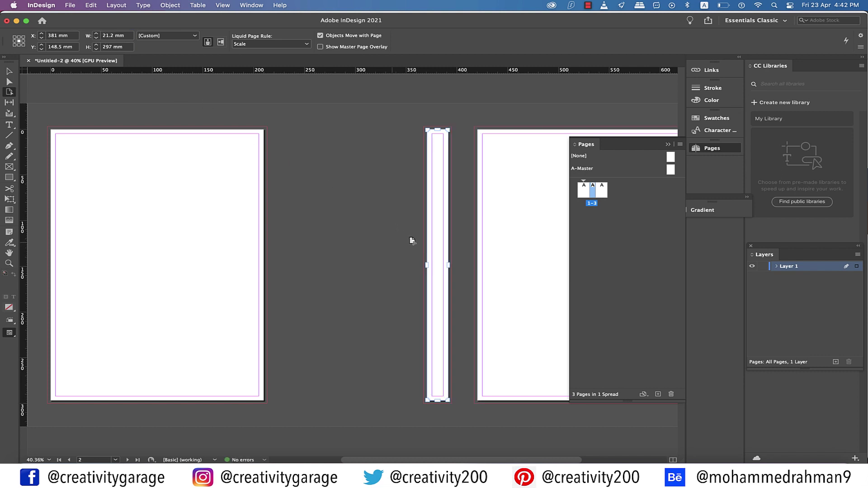
Move the spine page flush against the first page and the third page flush against the spine.
{"action": "left_click_drag", "start_coordinate": [435, 240], "coordinate": [272, 240]}
{"action": "left_click_drag", "start_coordinate": [524, 237], "coordinate": [332, 235]}
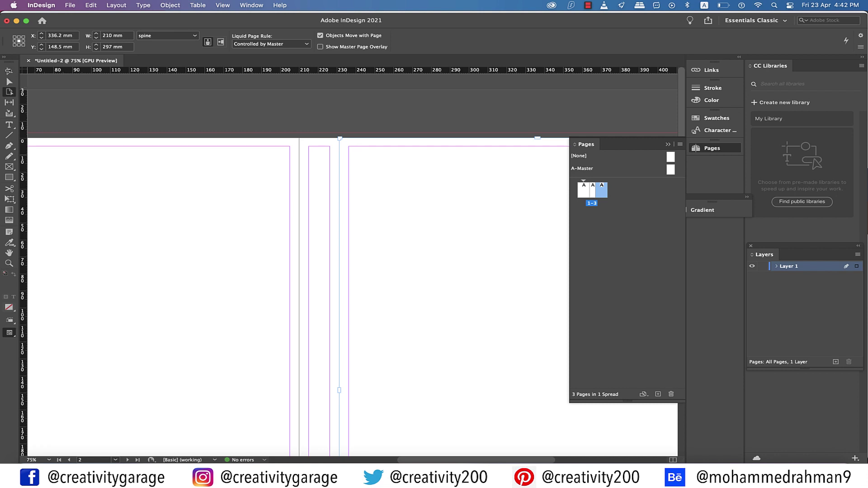
{"action": "left_click", "coordinate": [8, 72]}
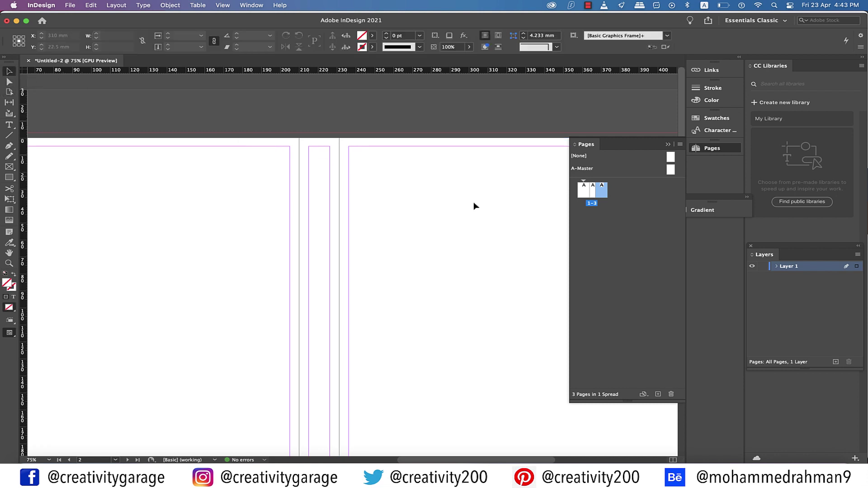
Draw a rectangular frame about 213.1 mm wide and 303 mm high over the front cover, reaching its outer bleed edges.
{"action": "scroll", "coordinate": [473, 201], "scroll_direction": "down", "scroll_amount": 1}
{"action": "scroll", "coordinate": [474, 202], "scroll_direction": "down", "scroll_amount": 1}
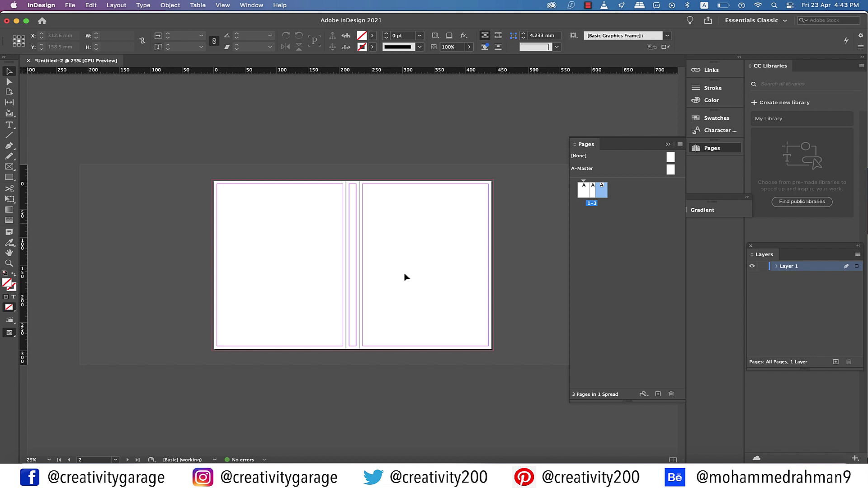
{"action": "left_click", "coordinate": [668, 146]}
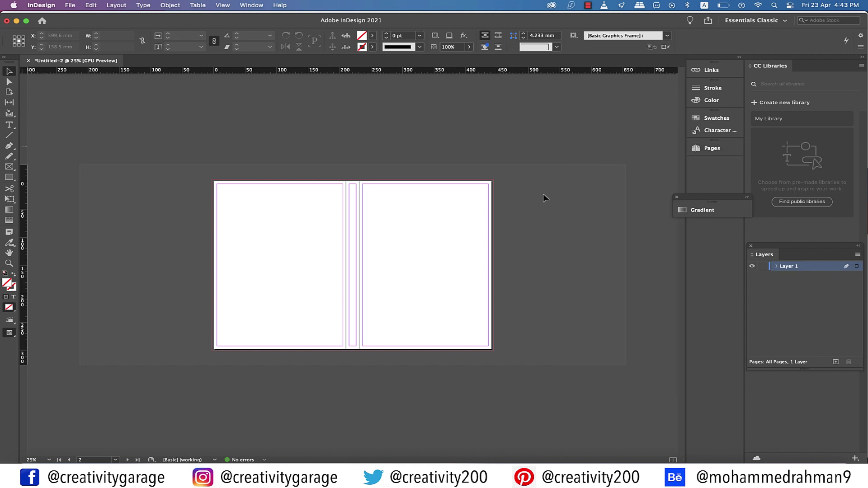
{"action": "key", "text": "super+equal"}
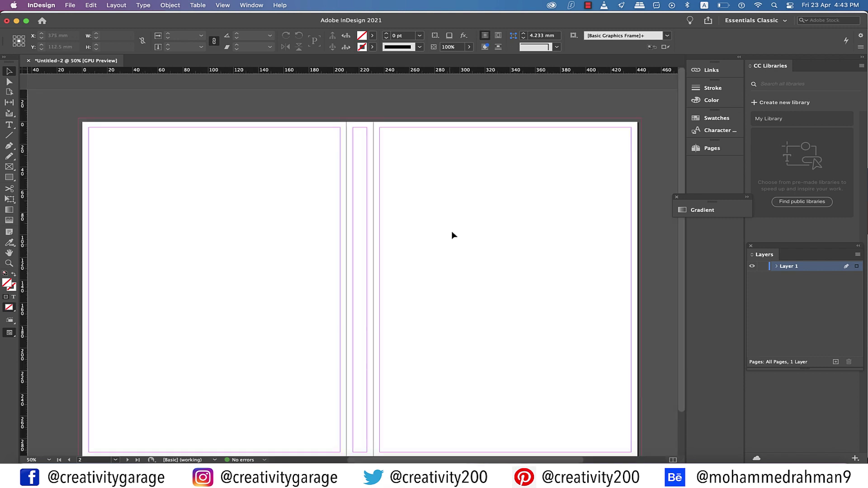
{"action": "scroll", "coordinate": [454, 235], "scroll_direction": "down", "scroll_amount": 2}
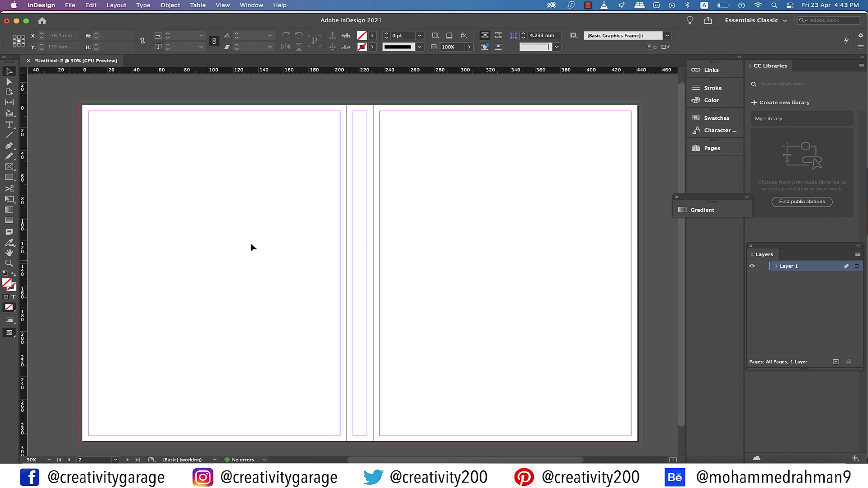
{"action": "key", "text": "f"}
{"action": "scroll", "coordinate": [178, 252], "scroll_direction": "right", "scroll_amount": 2}
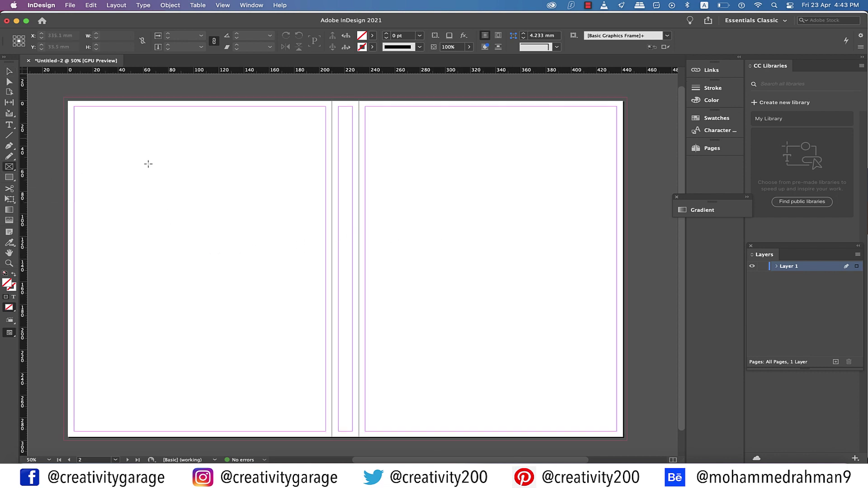
{"action": "left_click_drag", "start_coordinate": [628, 98], "coordinate": [360, 444]}
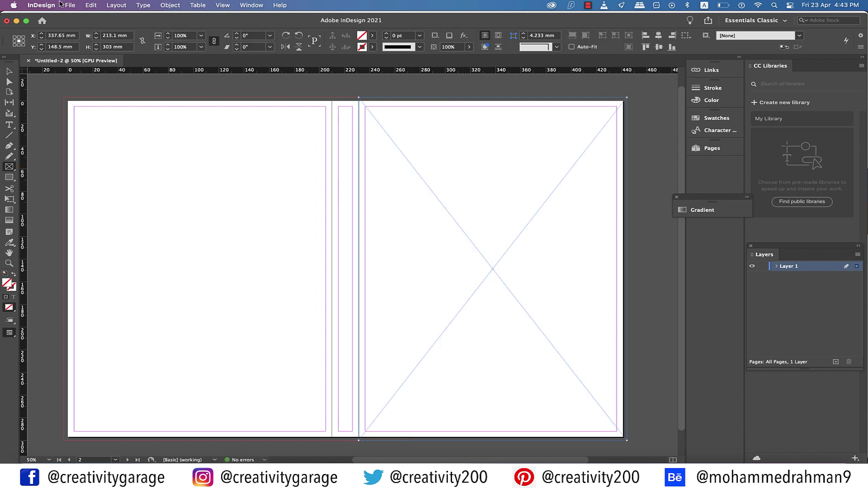
Place the portrait photo of the woman on the teal background in the front cover frame and apply Content-Aware Fit.
{"action": "left_click", "coordinate": [69, 5]}
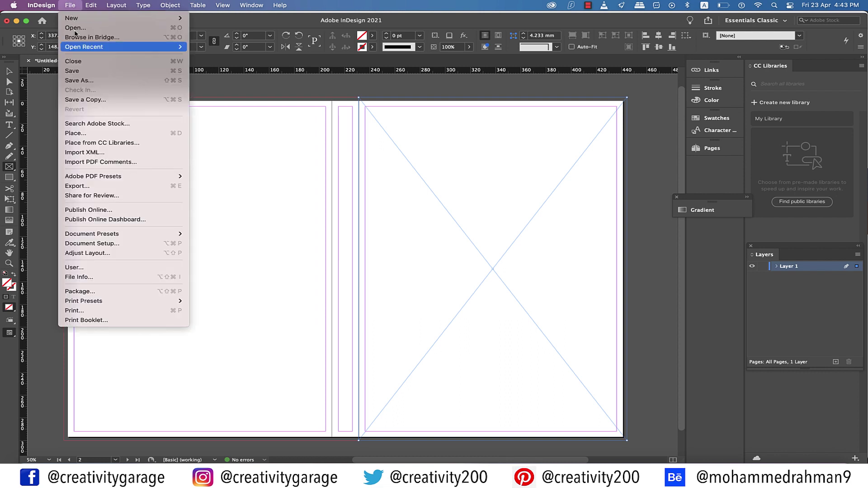
{"action": "left_click", "coordinate": [96, 133]}
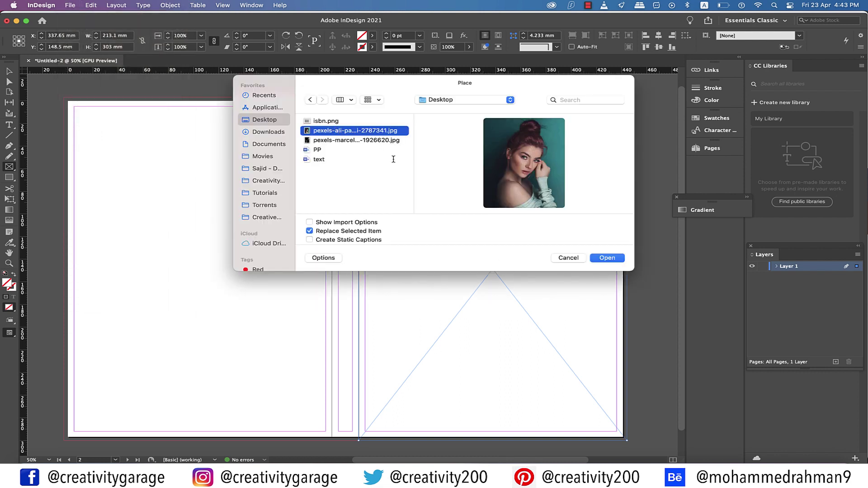
{"action": "left_click", "coordinate": [600, 261]}
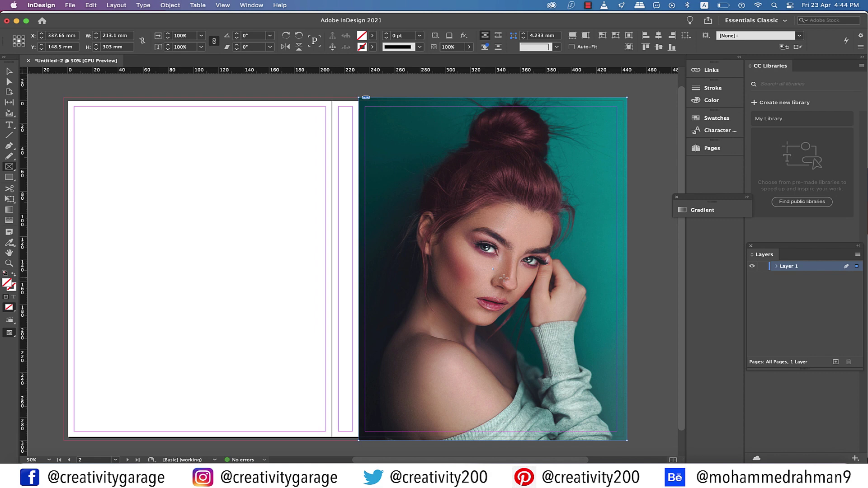
{"action": "right_click", "coordinate": [504, 278]}
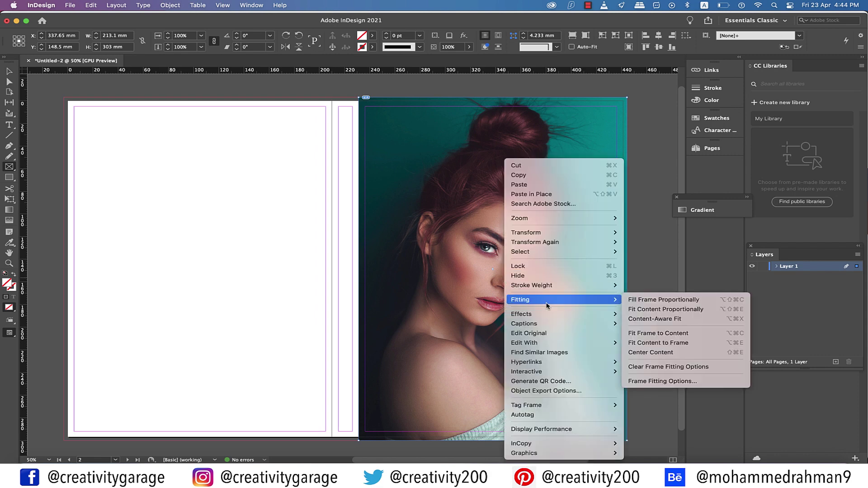
{"action": "mouse_move", "coordinate": [548, 300]}
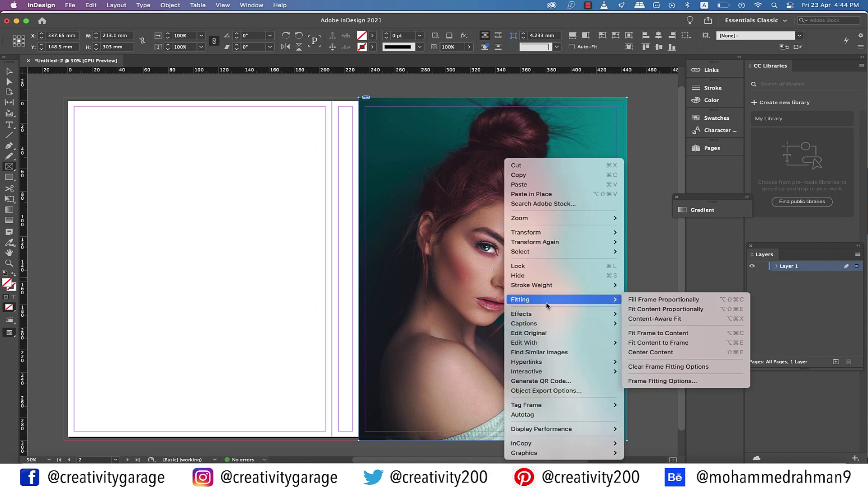
{"action": "left_click", "coordinate": [663, 319]}
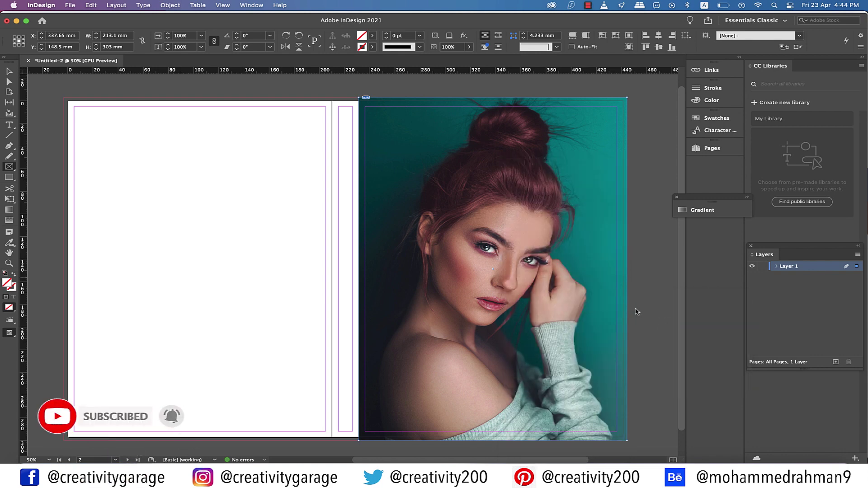
Draw a rectangle about 300 mm high over the spine page and adjust its left edge to a width of 21.2 mm.
{"action": "scroll", "coordinate": [324, 166], "scroll_direction": "left", "scroll_amount": 2}
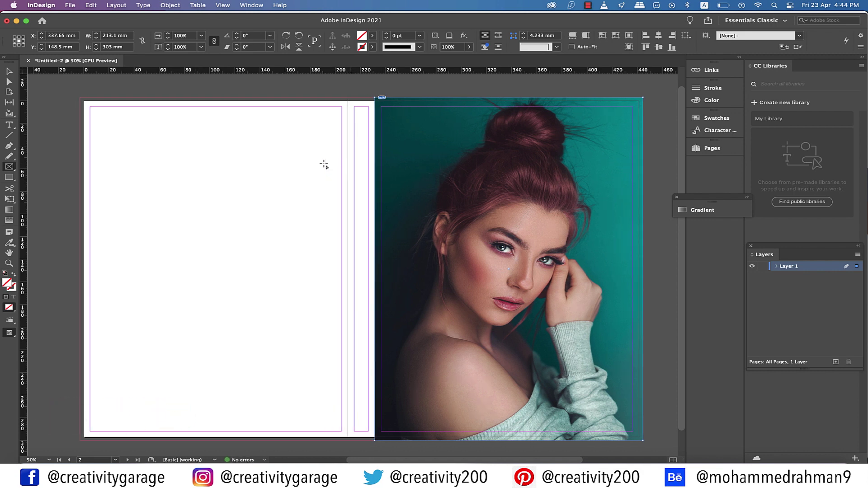
{"action": "left_click", "coordinate": [9, 178]}
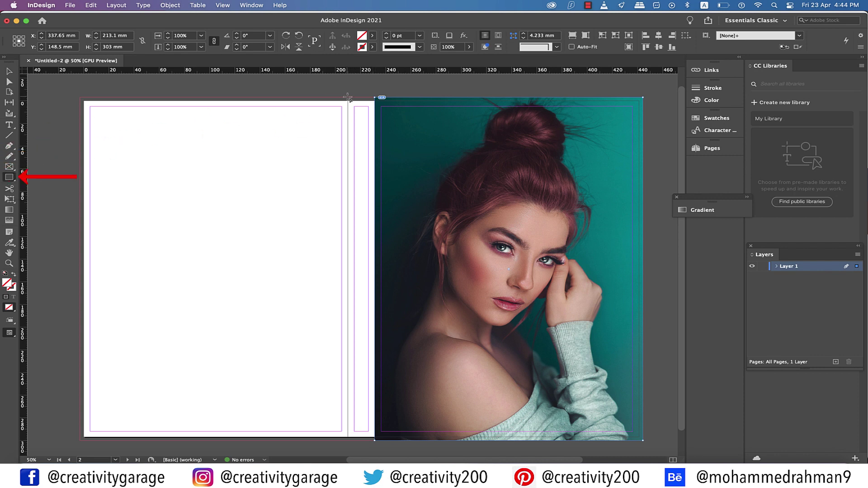
{"action": "left_click_drag", "start_coordinate": [348, 98], "coordinate": [377, 442]}
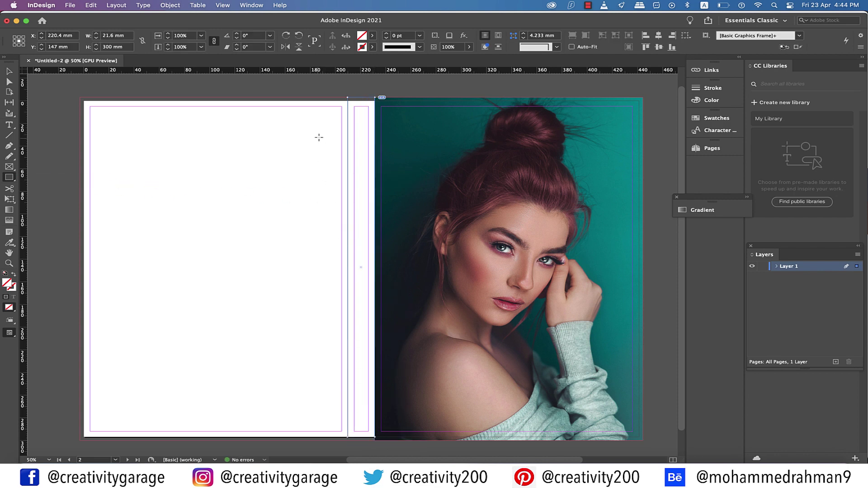
{"action": "key", "text": "v"}
{"action": "left_click_drag", "start_coordinate": [347, 269], "coordinate": [348, 270]}
{"action": "left_click_drag", "start_coordinate": [347, 270], "coordinate": [348, 270]}
Sample the cover photo's color theme and fill the spine rectangle with its dark teal color.
{"action": "left_click", "coordinate": [9, 243]}
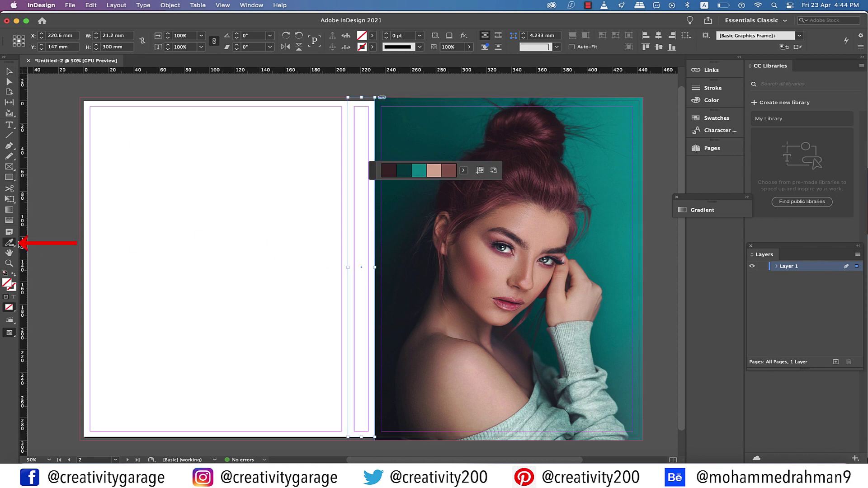
{"action": "left_click", "coordinate": [405, 171]}
{"action": "left_click", "coordinate": [357, 226]}
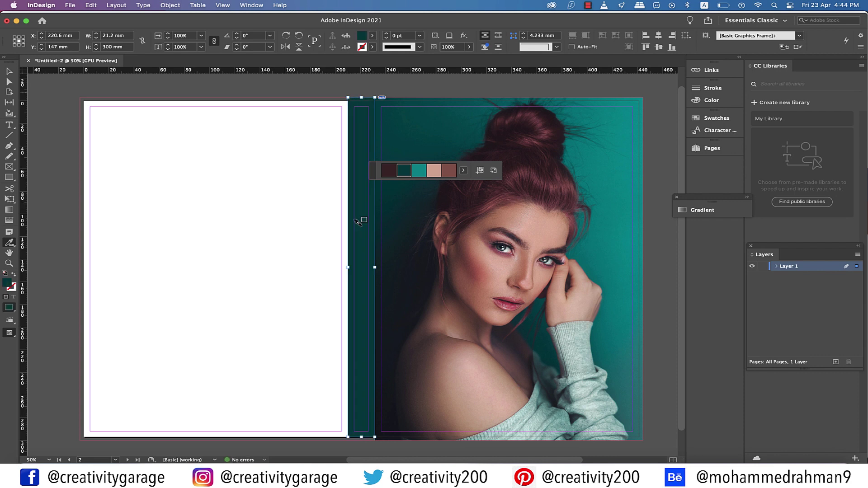
Extend the lower edge of the teal spine rectangle down to the bleed line.
{"action": "left_click", "coordinate": [14, 73]}
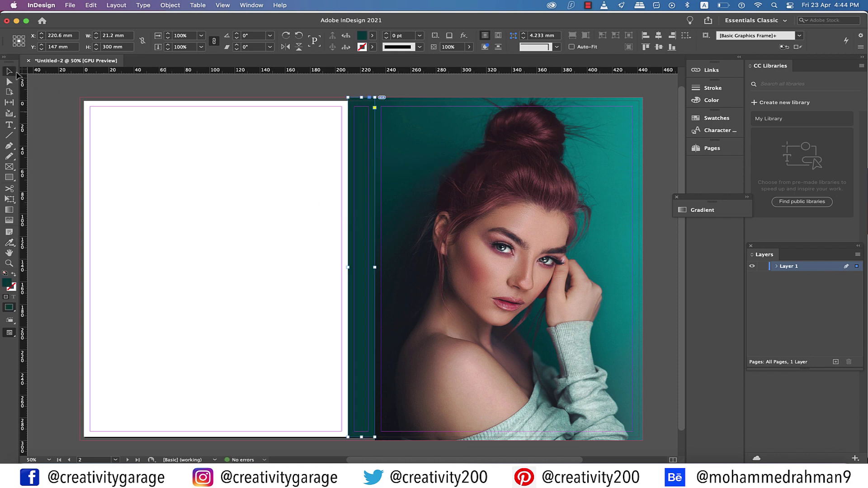
{"action": "left_click", "coordinate": [213, 139]}
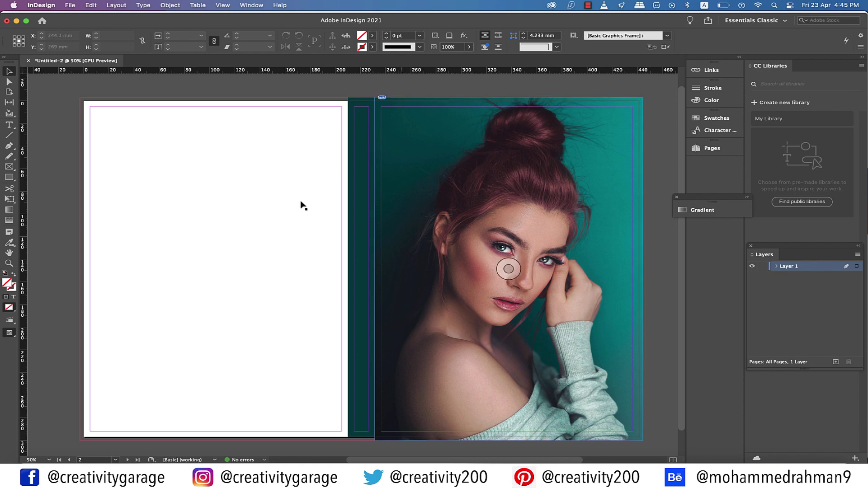
{"action": "left_click", "coordinate": [363, 412]}
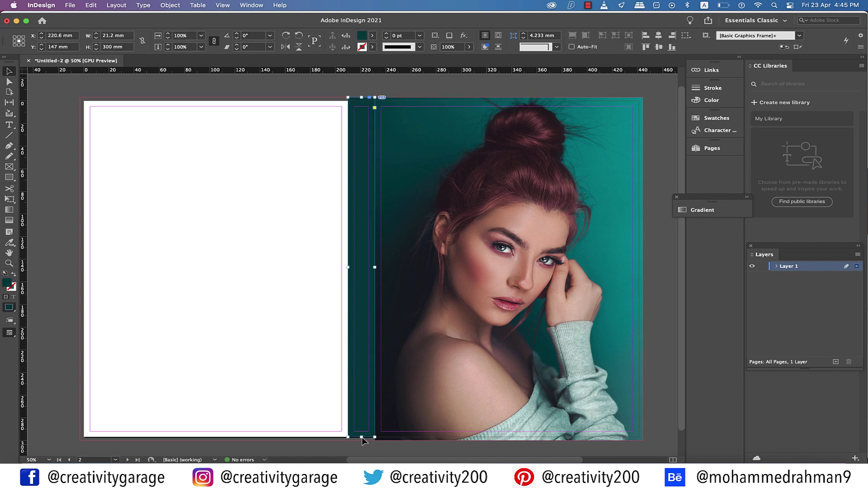
{"action": "left_click_drag", "start_coordinate": [362, 438], "coordinate": [362, 443]}
Draw a frame about 213.1 × 303 mm over the back cover including its bleed and place the makeup powders and brushes photo in it.
{"action": "key", "text": "f"}
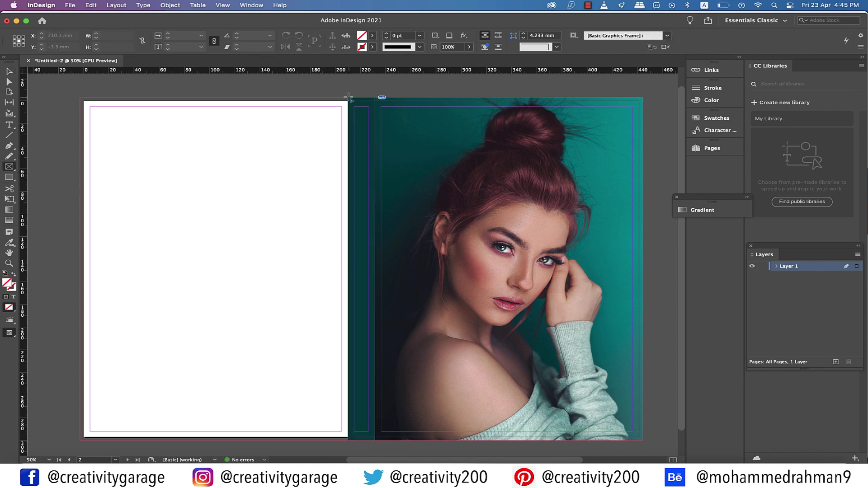
{"action": "left_click_drag", "start_coordinate": [349, 97], "coordinate": [80, 441]}
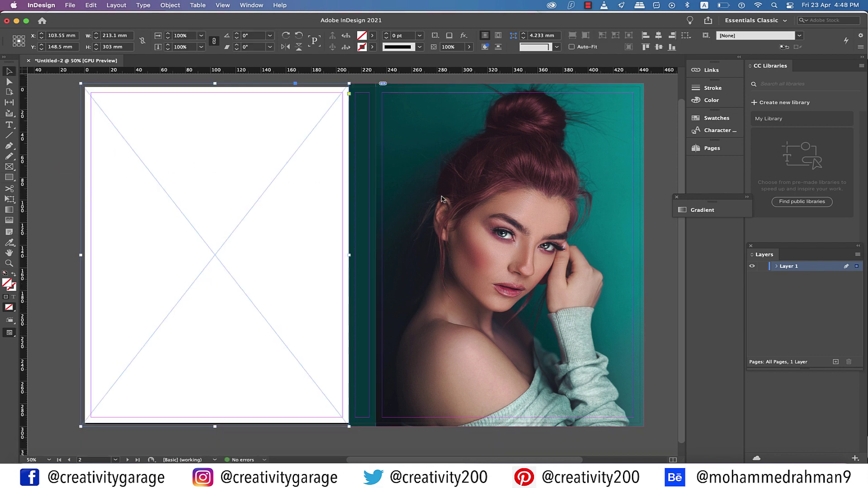
{"action": "left_click", "coordinate": [70, 5]}
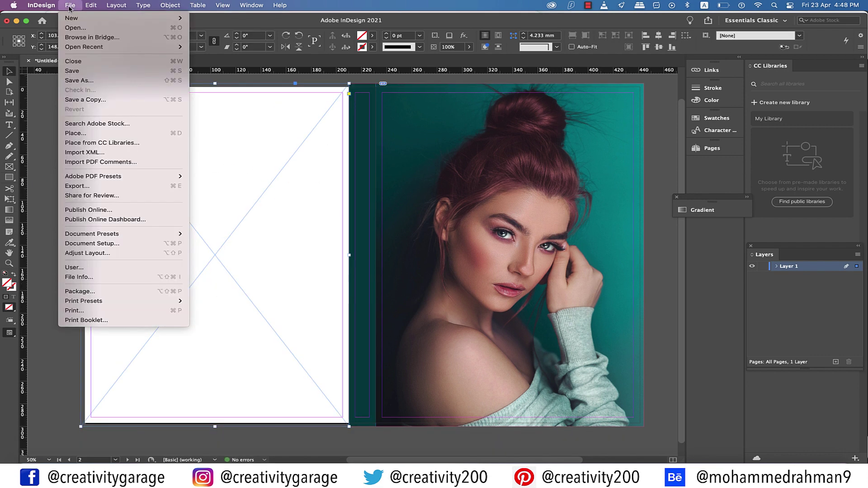
{"action": "left_click", "coordinate": [84, 134]}
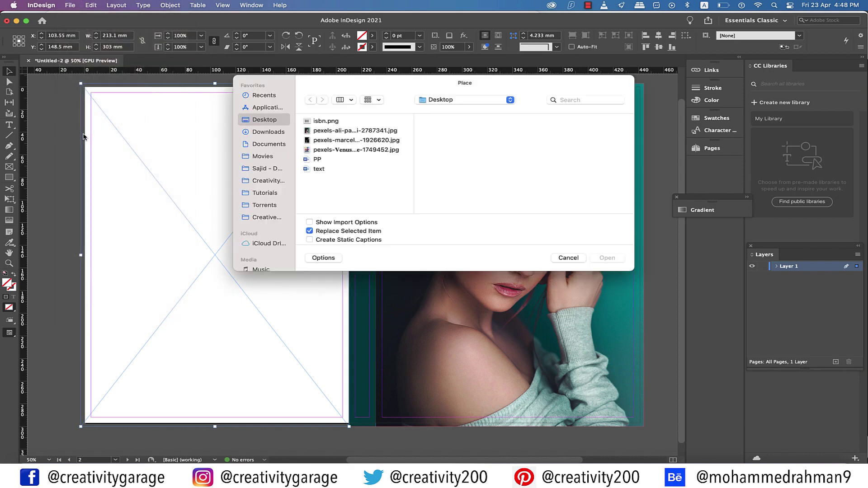
{"action": "left_click", "coordinate": [361, 151]}
{"action": "left_click", "coordinate": [608, 260]}
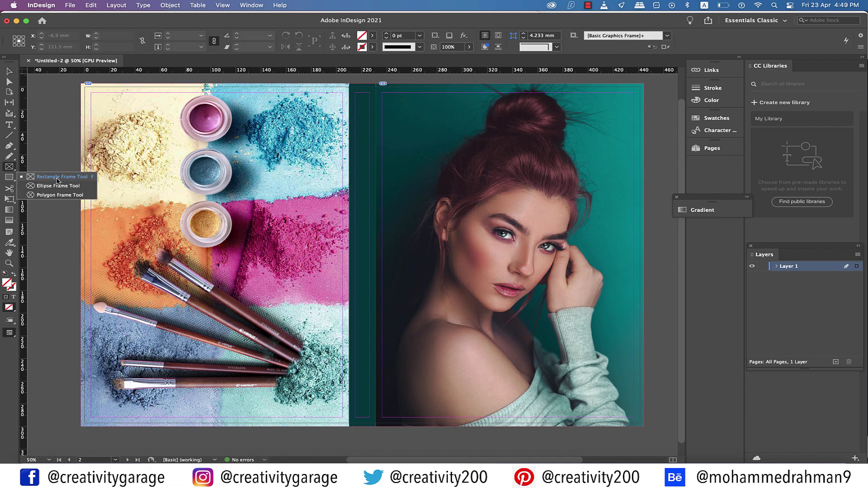
Draw a frame about 60.9 × 41.5 mm in the back cover's lower-right margin corner and place isbn.png in it.
{"action": "left_click", "coordinate": [57, 177]}
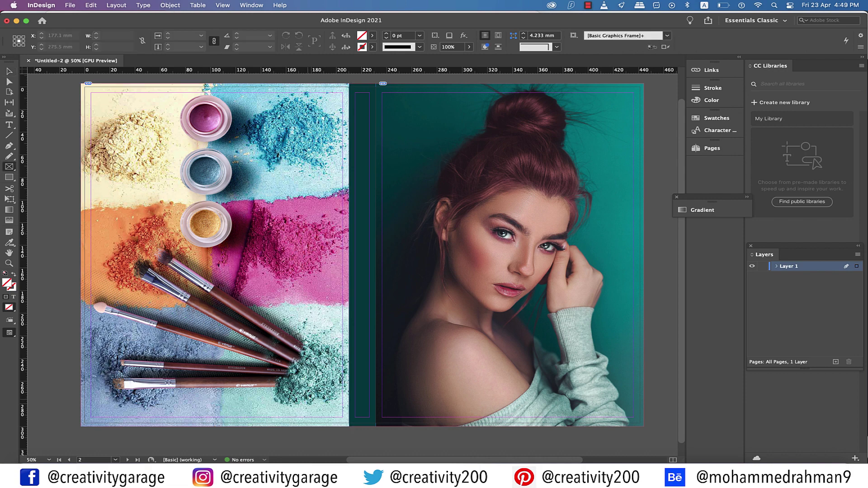
{"action": "left_click_drag", "start_coordinate": [266, 367], "coordinate": [343, 418]}
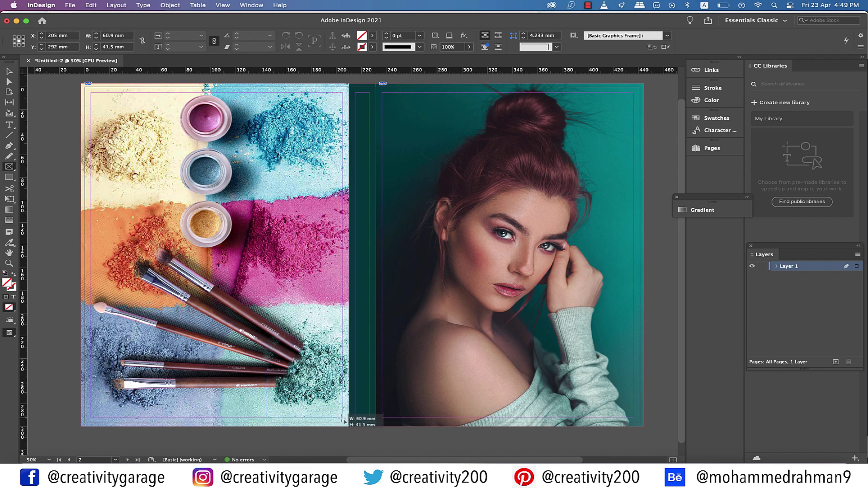
{"action": "left_click", "coordinate": [69, 5]}
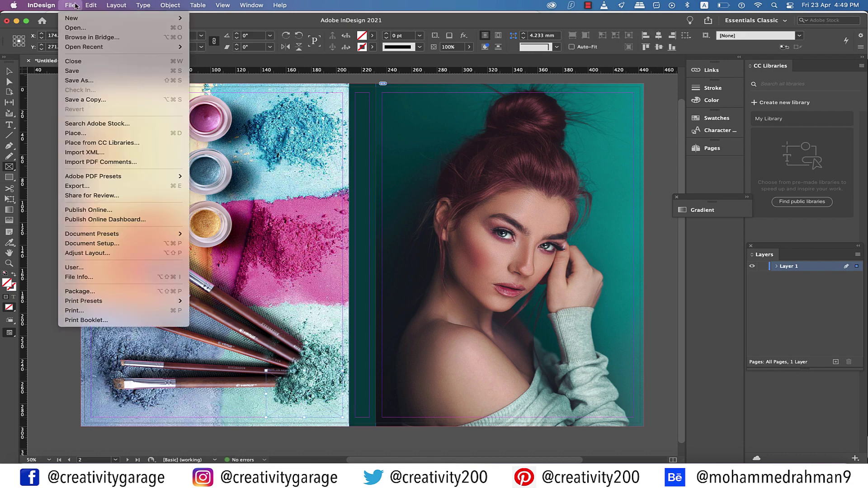
{"action": "left_click", "coordinate": [88, 133]}
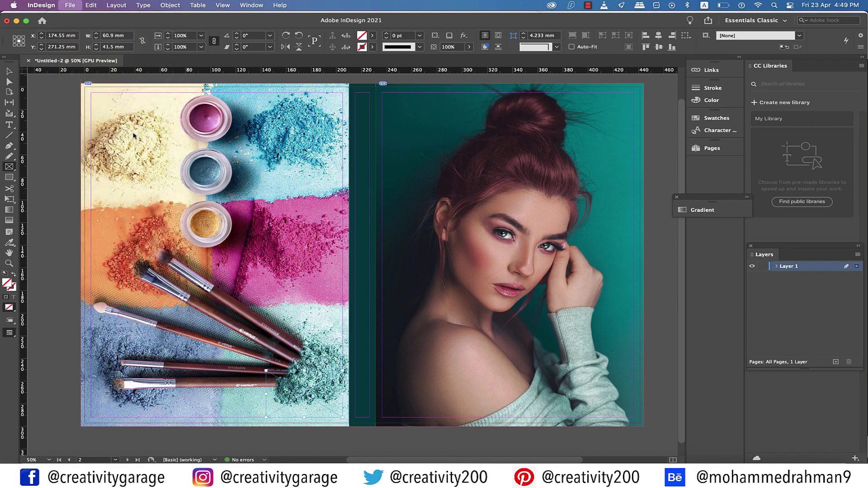
{"action": "left_click", "coordinate": [338, 132]}
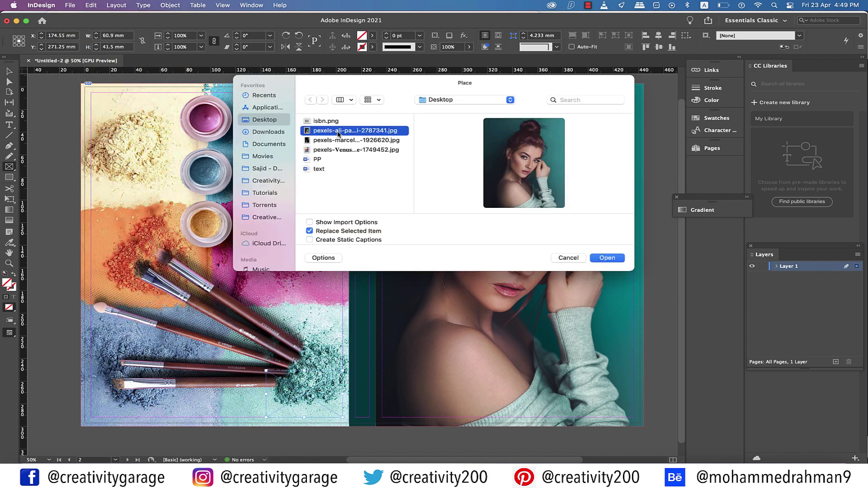
{"action": "left_click", "coordinate": [329, 121]}
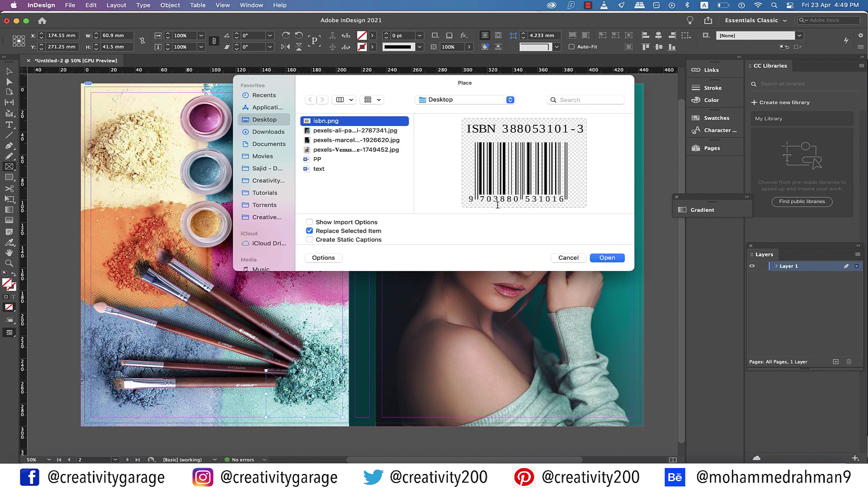
{"action": "left_click", "coordinate": [607, 258]}
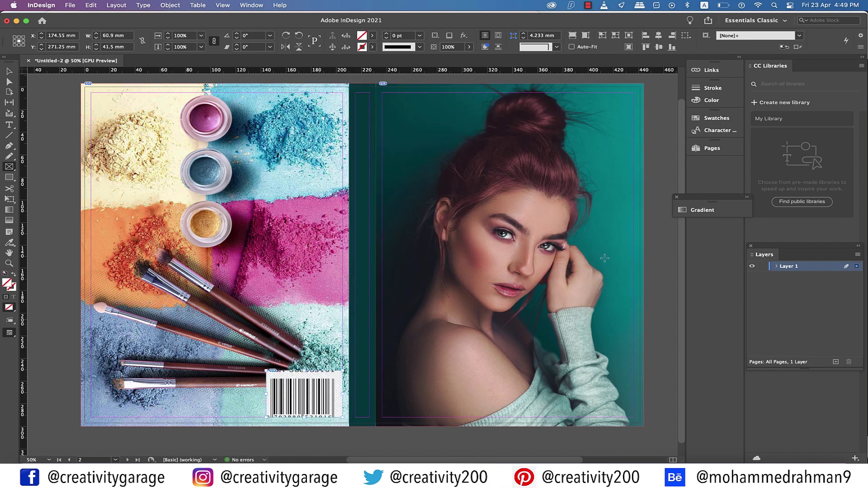
Fit the ISBN barcode image to its frame with Fit Content to Frame.
{"action": "right_click", "coordinate": [304, 392]}
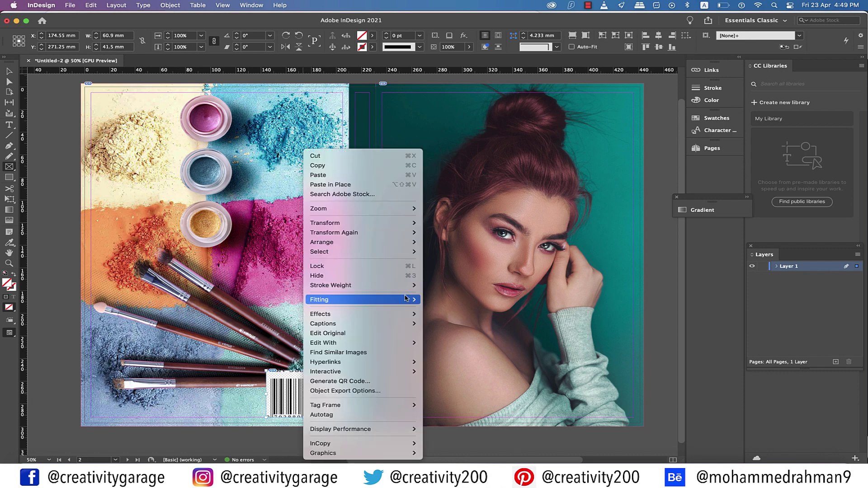
{"action": "mouse_move", "coordinate": [406, 298]}
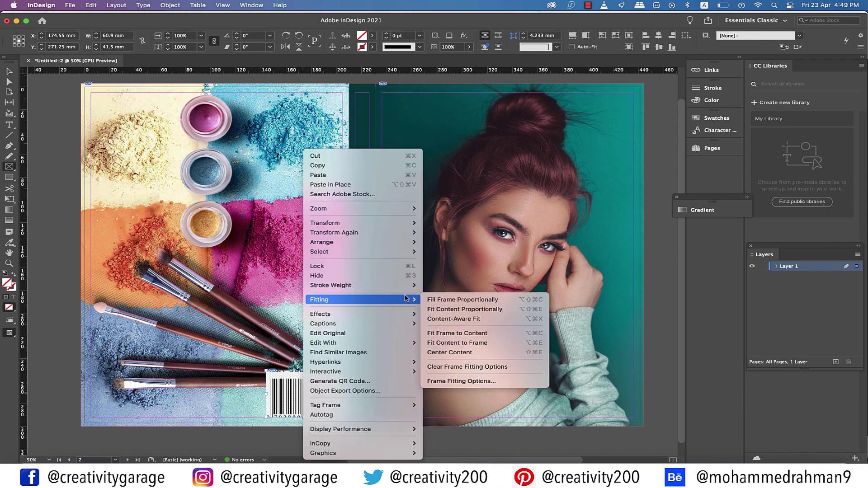
{"action": "left_click", "coordinate": [466, 345]}
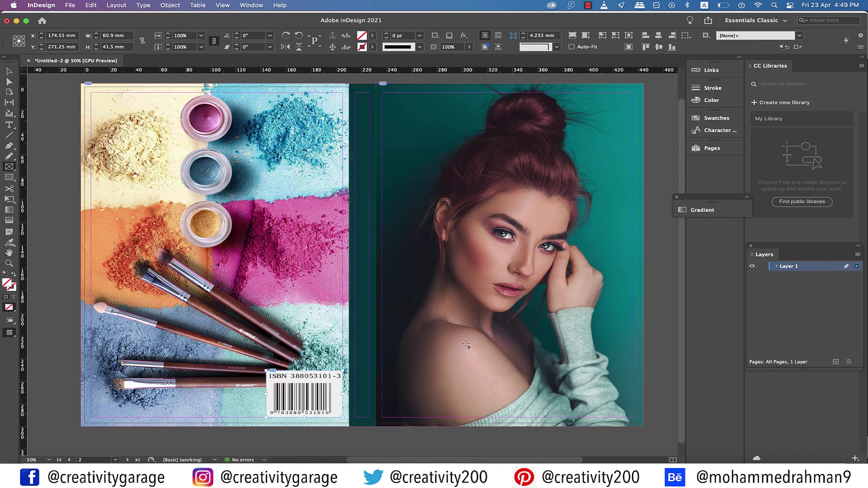
{"action": "left_click", "coordinate": [11, 72]}
{"action": "left_click", "coordinate": [61, 224]}
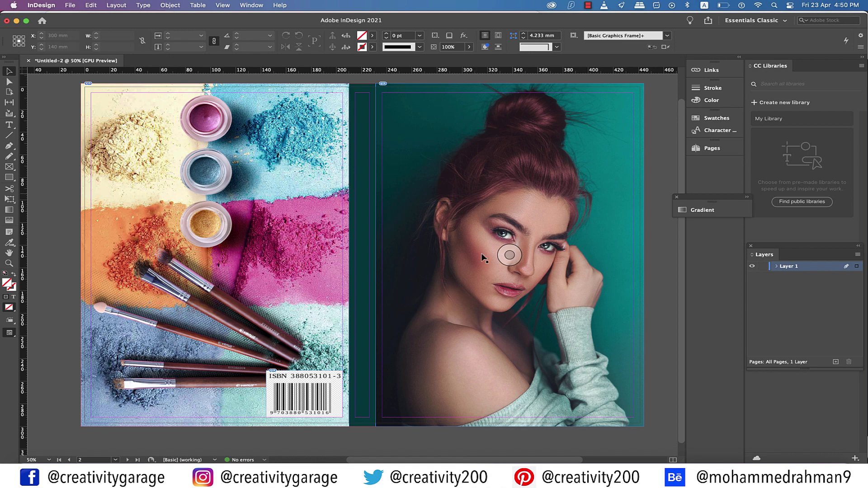
{"action": "key", "text": "t"}
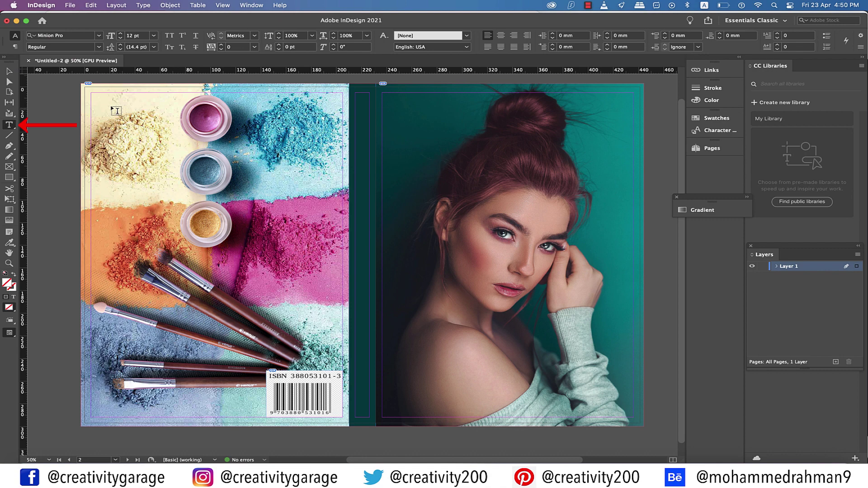
{"action": "left_click_drag", "start_coordinate": [111, 107], "coordinate": [321, 134]}
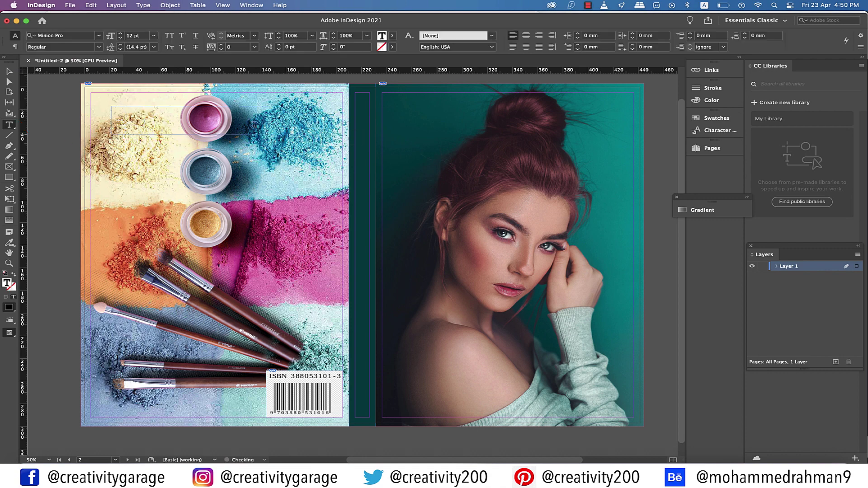
{"action": "type", "text": "www.make-up.com"}
{"action": "key", "text": "super+a"}
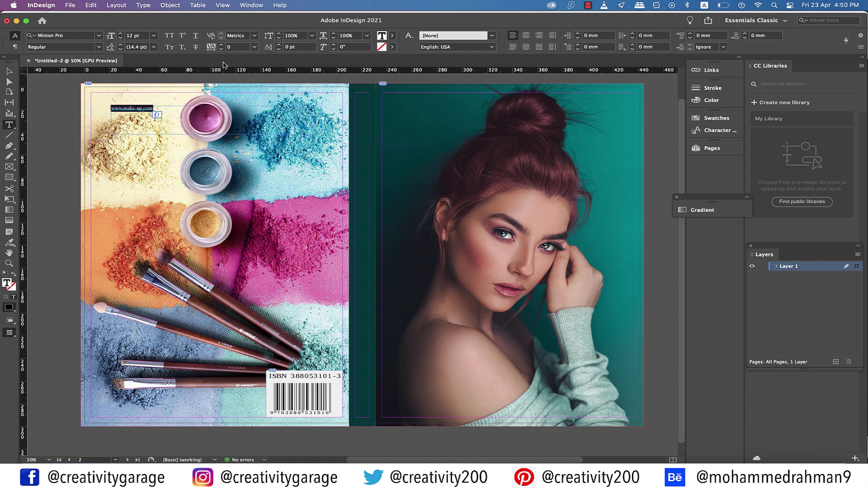
{"action": "left_click", "coordinate": [98, 36]}
{"action": "type", "text": "hu"}
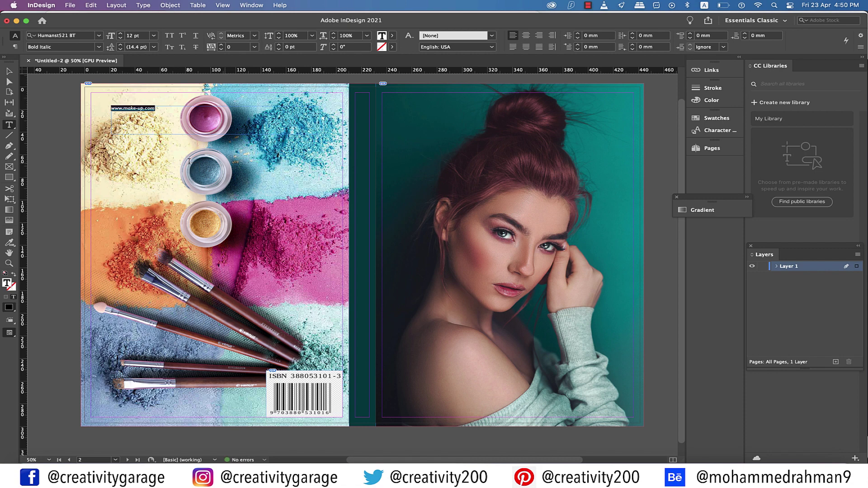
{"action": "left_click", "coordinate": [154, 36]}
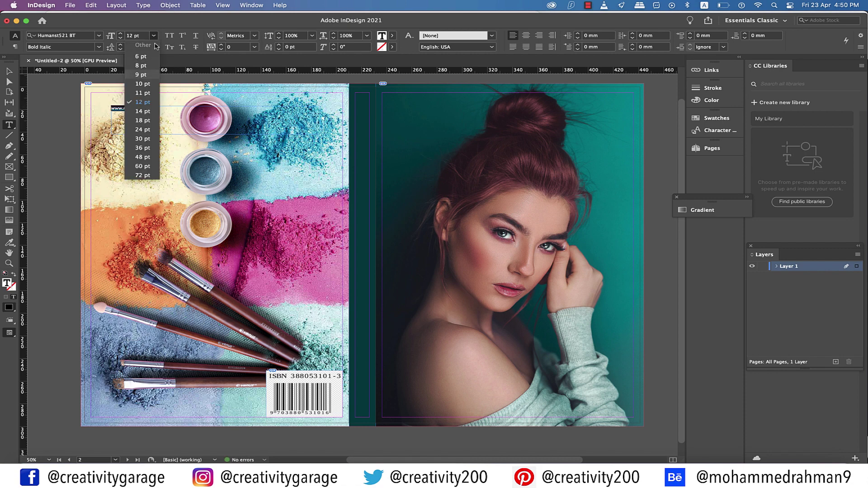
{"action": "left_click", "coordinate": [143, 148]}
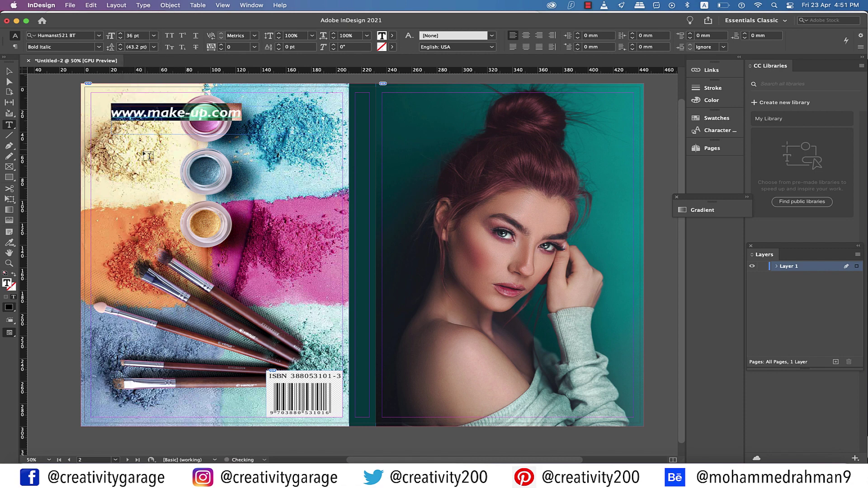
{"action": "left_click", "coordinate": [9, 71]}
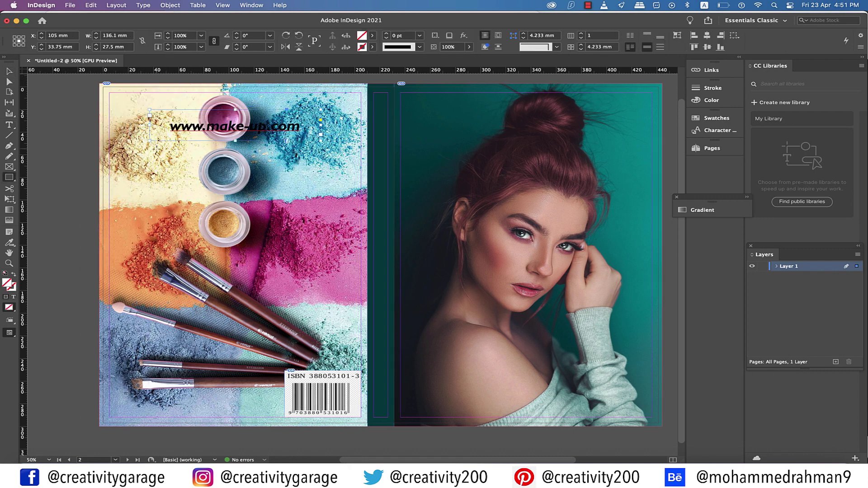
Draw a rectangle about 130.5 × 27.5 mm below the web address and fill it black at 50% opacity.
{"action": "left_click_drag", "start_coordinate": [157, 149], "coordinate": [321, 179]}
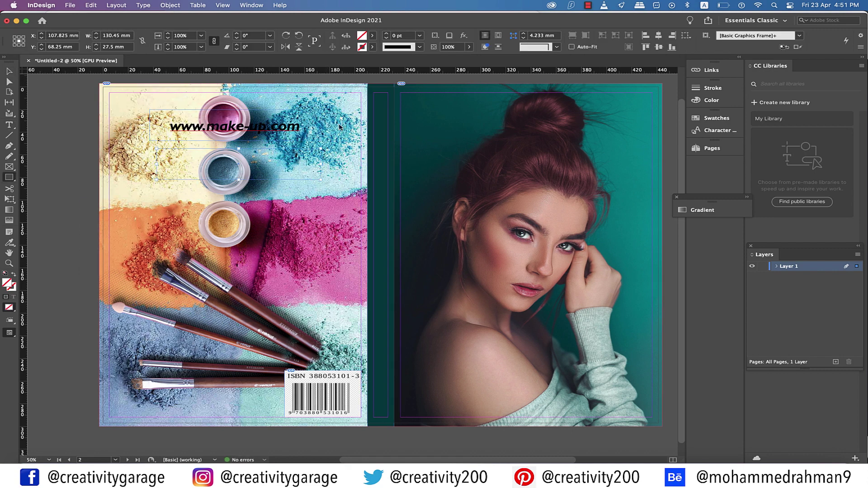
{"action": "left_click", "coordinate": [373, 35]}
{"action": "left_click", "coordinate": [289, 91]}
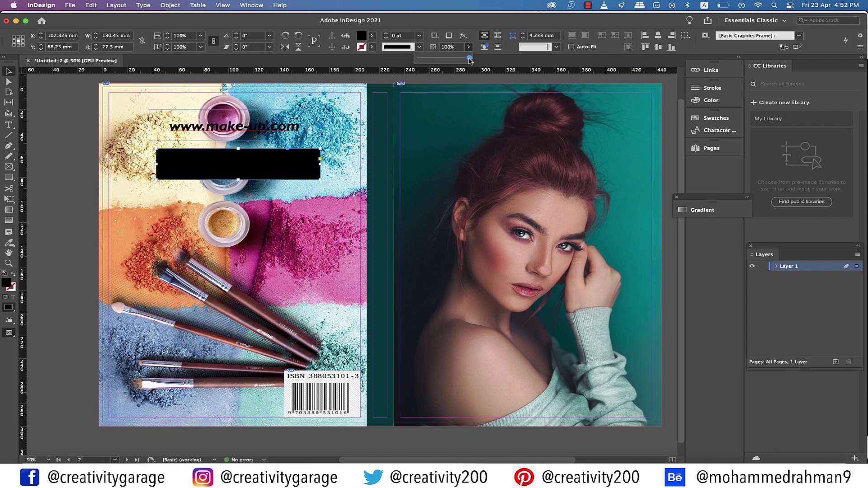
{"action": "left_click_drag", "start_coordinate": [471, 60], "coordinate": [445, 62]}
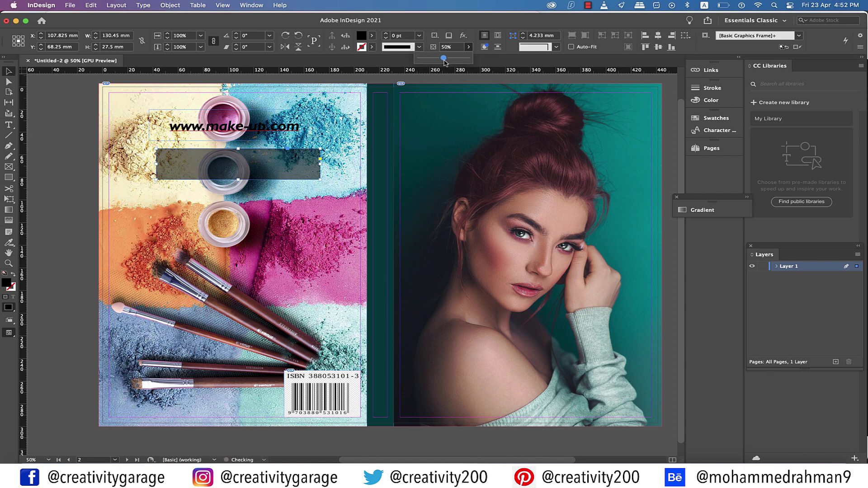
{"action": "left_click", "coordinate": [60, 132]}
{"action": "double_click", "coordinate": [236, 126]}
{"action": "key", "text": "super+a"}
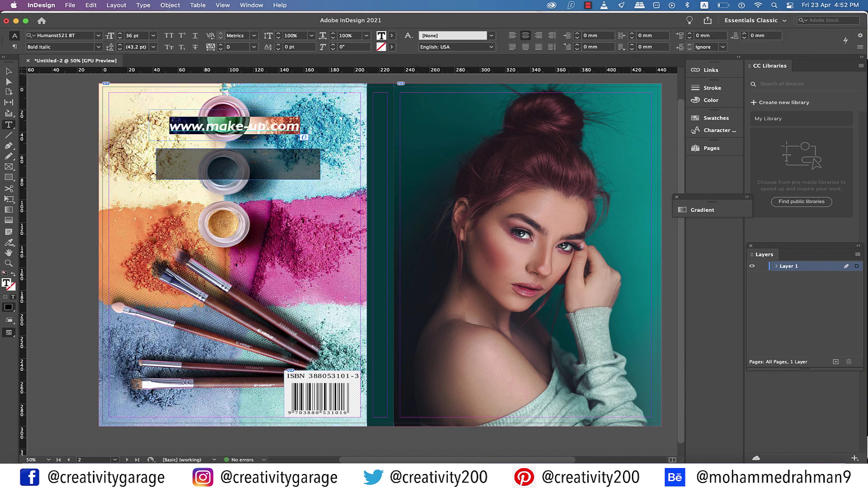
{"action": "left_click", "coordinate": [392, 36]}
{"action": "left_click", "coordinate": [298, 82]}
{"action": "left_click", "coordinate": [8, 71]}
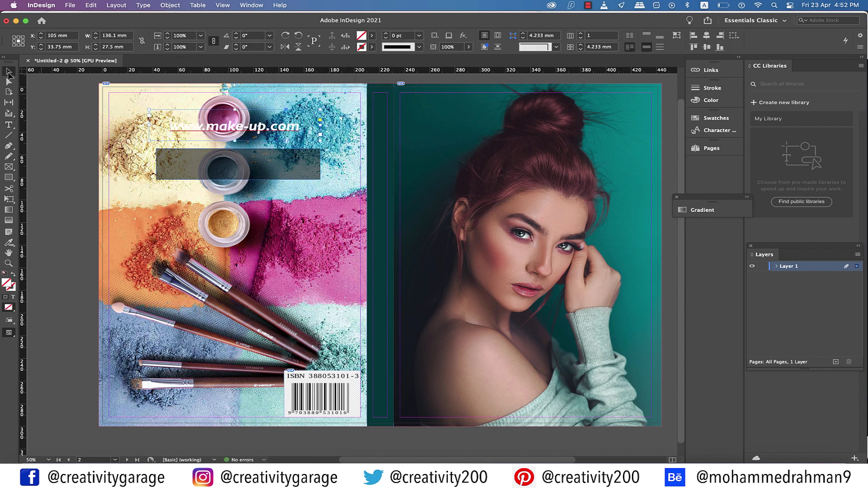
{"action": "left_click", "coordinate": [67, 148]}
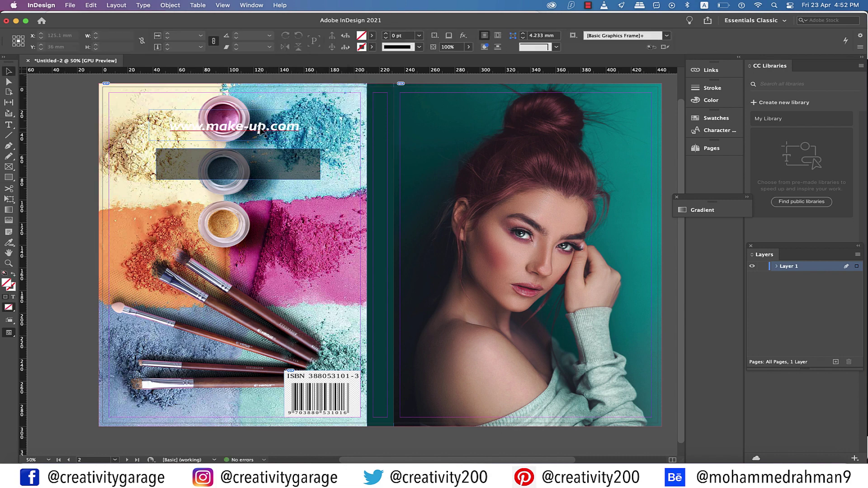
Move the web address text onto the semi-transparent black bar and bring it to the front.
{"action": "left_click_drag", "start_coordinate": [267, 165], "coordinate": [270, 169]}
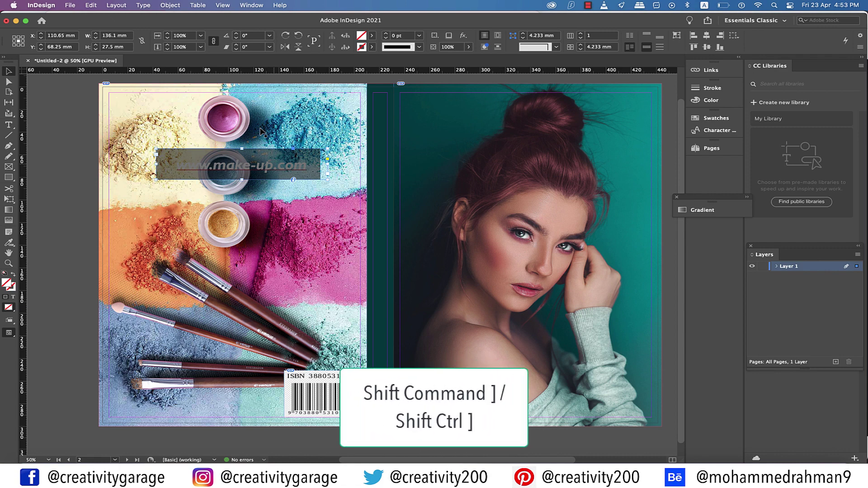
{"action": "key", "text": "super+shift+bracketright"}
Resize the web address text frame to about 123.5 × 24.8 mm so it fits within the black bar.
{"action": "scroll", "coordinate": [190, 177], "scroll_direction": "up", "scroll_amount": 1}
{"action": "left_click_drag", "start_coordinate": [203, 176], "coordinate": [235, 180]}
{"action": "left_click_drag", "start_coordinate": [437, 194], "coordinate": [394, 188]}
{"action": "left_click_drag", "start_coordinate": [179, 167], "coordinate": [161, 167]}
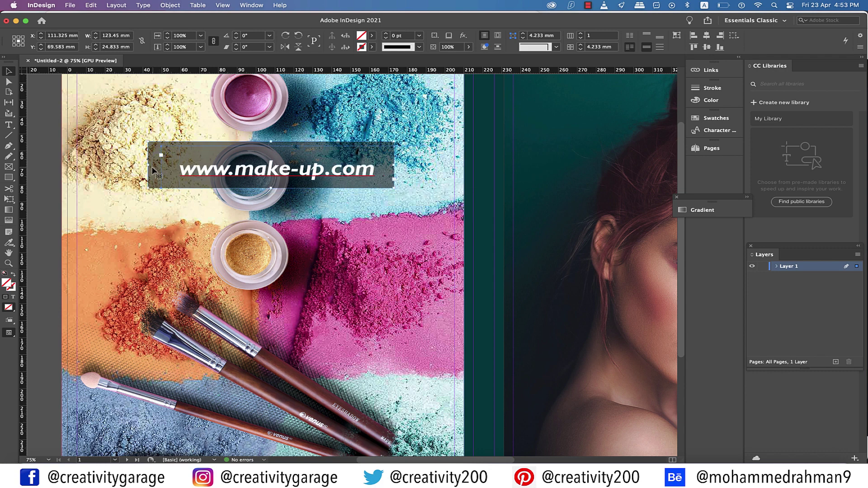
Align the web address text and the black bar on their horizontal and vertical centers.
{"action": "left_click", "coordinate": [150, 174], "text": "shift"}
{"action": "left_click", "coordinate": [150, 173]}
{"action": "left_click", "coordinate": [658, 35]}
{"action": "left_click", "coordinate": [659, 47]}
{"action": "left_click", "coordinate": [437, 170]}
{"action": "scroll", "coordinate": [327, 158], "scroll_direction": "down", "scroll_amount": 1}
{"action": "left_click", "coordinate": [126, 213]}
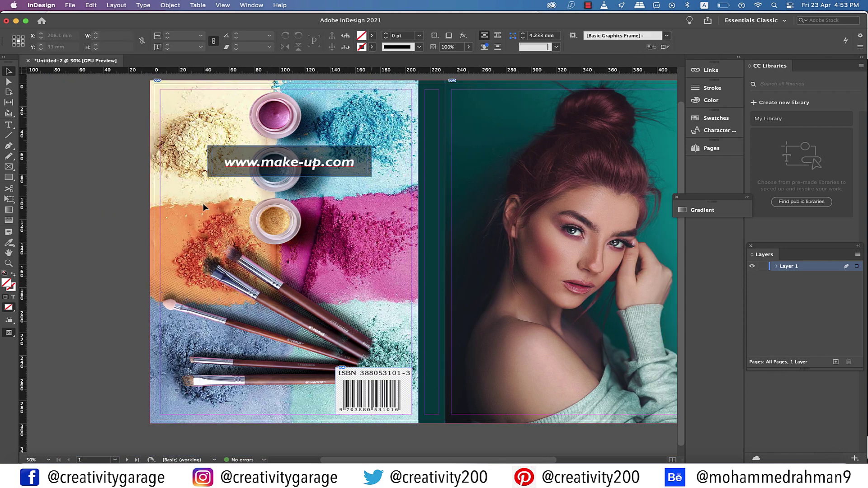
Group the web address with its black bar and move the group over the uppermost makeup jar on the back cover.
{"action": "scroll", "coordinate": [235, 164], "scroll_direction": "up", "scroll_amount": 2}
{"action": "left_click", "coordinate": [197, 166]}
{"action": "left_click", "coordinate": [261, 172], "text": "shift"}
{"action": "key", "text": "super+g"}
{"action": "left_click_drag", "start_coordinate": [261, 172], "coordinate": [253, 224]}
{"action": "scroll", "coordinate": [326, 206], "scroll_direction": "down", "scroll_amount": 2}
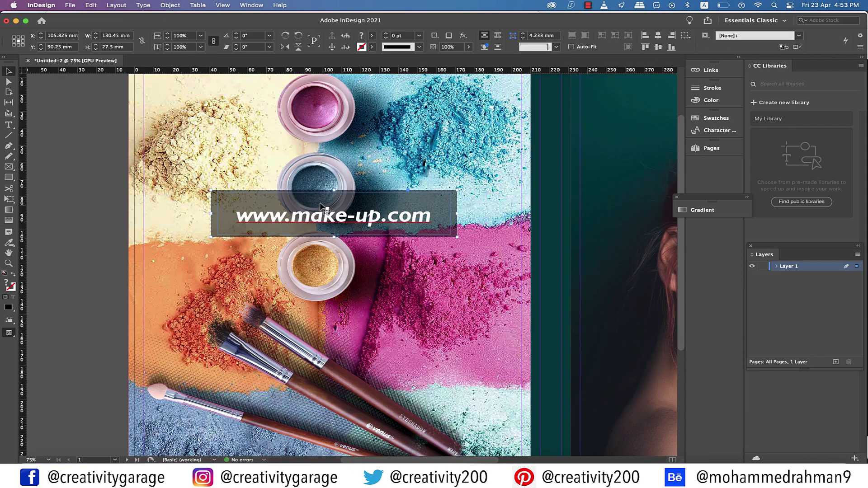
{"action": "left_click_drag", "start_coordinate": [344, 197], "coordinate": [342, 134]}
{"action": "scroll", "coordinate": [186, 145], "scroll_direction": "up", "scroll_amount": 1}
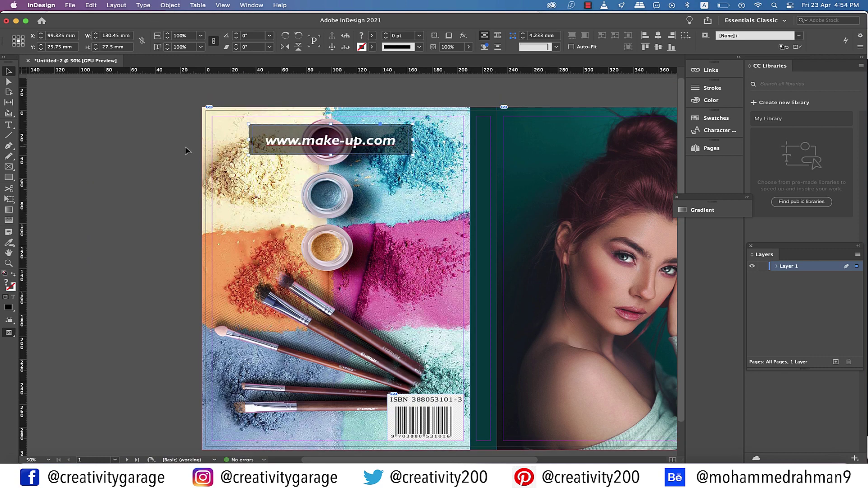
Draw a 210 × 22 mm helper rectangle across the back cover and place a vertical guide through its center.
{"action": "key", "text": "m"}
{"action": "left_click_drag", "start_coordinate": [205, 164], "coordinate": [471, 187]}
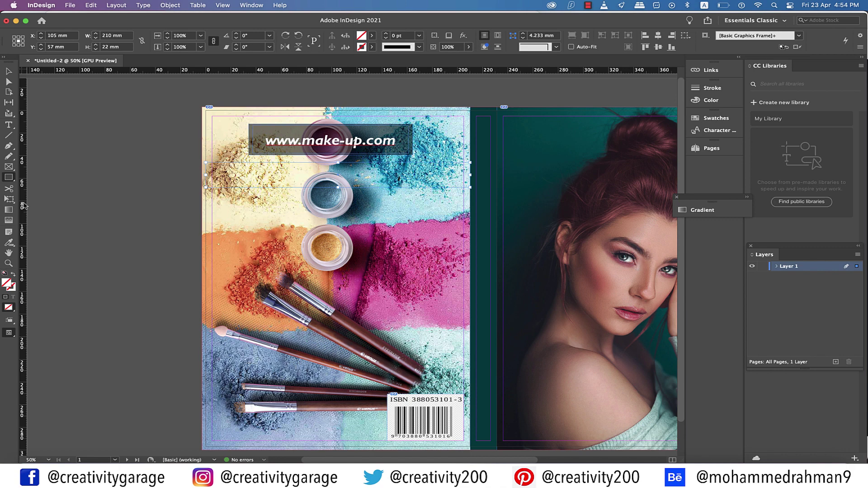
{"action": "left_click_drag", "start_coordinate": [23, 206], "coordinate": [338, 206]}
Center the web address group horizontally on the back cover, using the helper rectangle as the key object.
{"action": "left_click", "coordinate": [9, 72]}
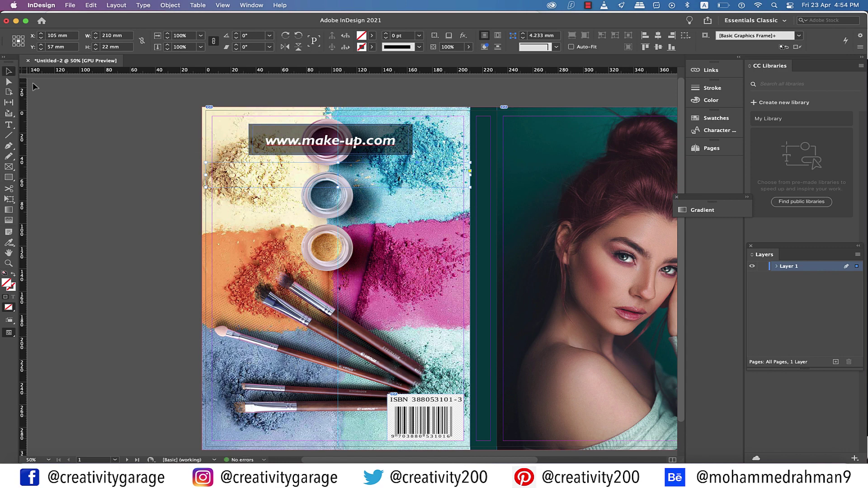
{"action": "left_click_drag", "start_coordinate": [33, 83], "coordinate": [366, 164]}
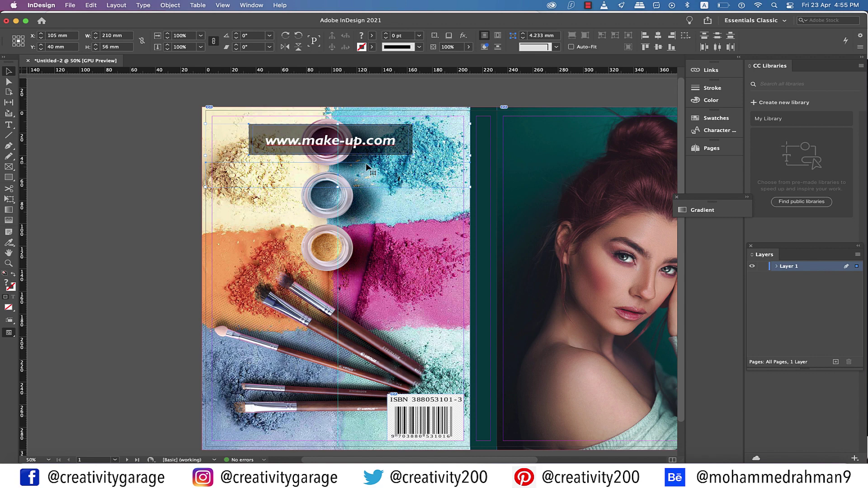
{"action": "left_click", "coordinate": [366, 165]}
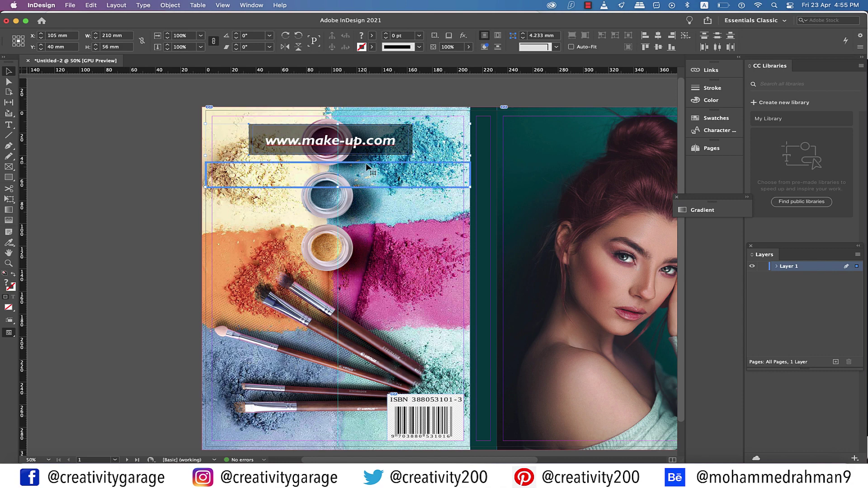
{"action": "left_click", "coordinate": [660, 37]}
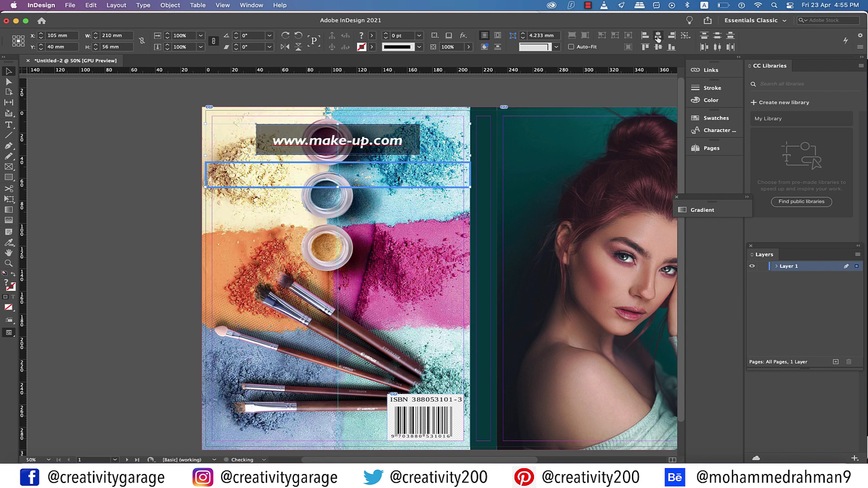
{"action": "left_click", "coordinate": [88, 153]}
Delete the helper rectangle from the back cover, keeping the vertical center guide.
{"action": "left_click", "coordinate": [235, 163]}
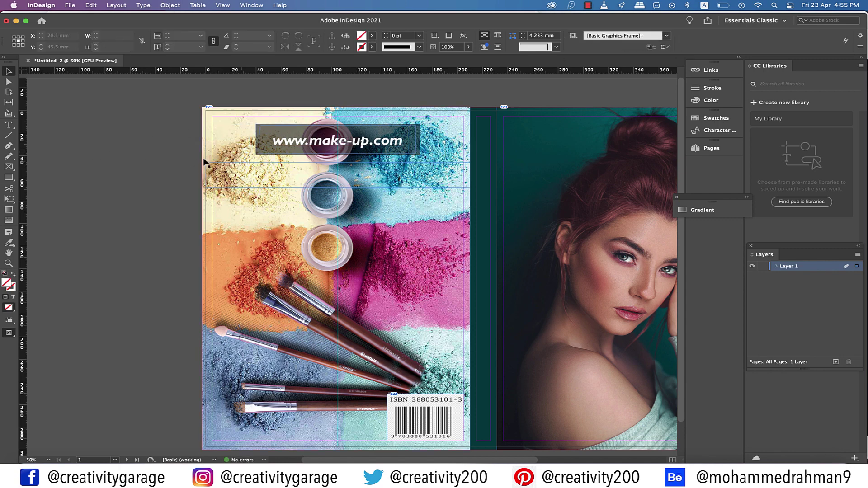
{"action": "left_click", "coordinate": [82, 132]}
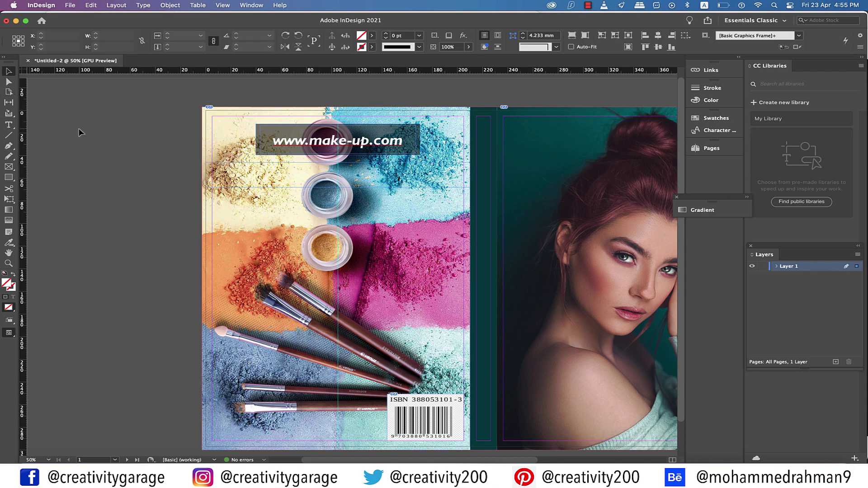
{"action": "left_click", "coordinate": [261, 190]}
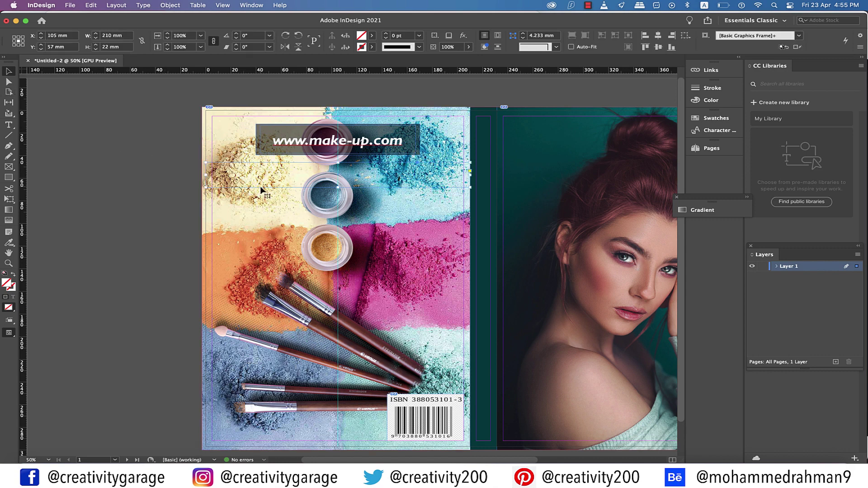
{"action": "left_click", "coordinate": [131, 207]}
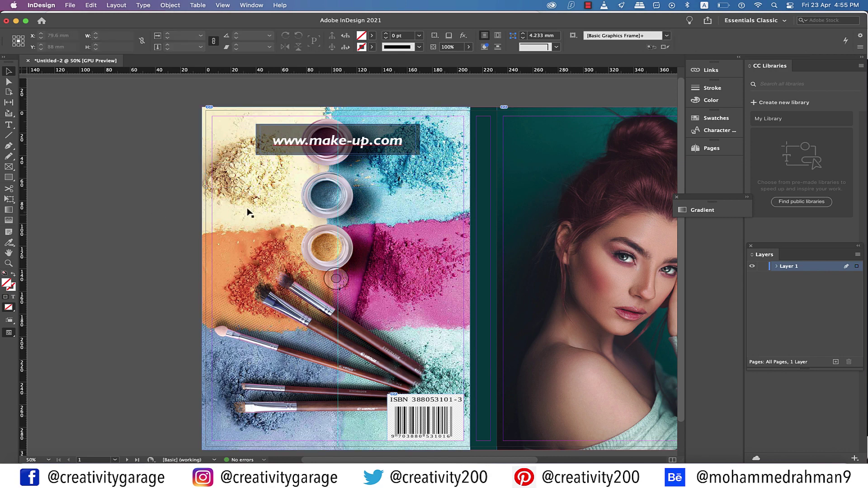
Draw a text frame about 156.4 × 77.5 mm over the upper part of the front cover.
{"action": "scroll", "coordinate": [448, 212], "scroll_direction": "right", "scroll_amount": 5}
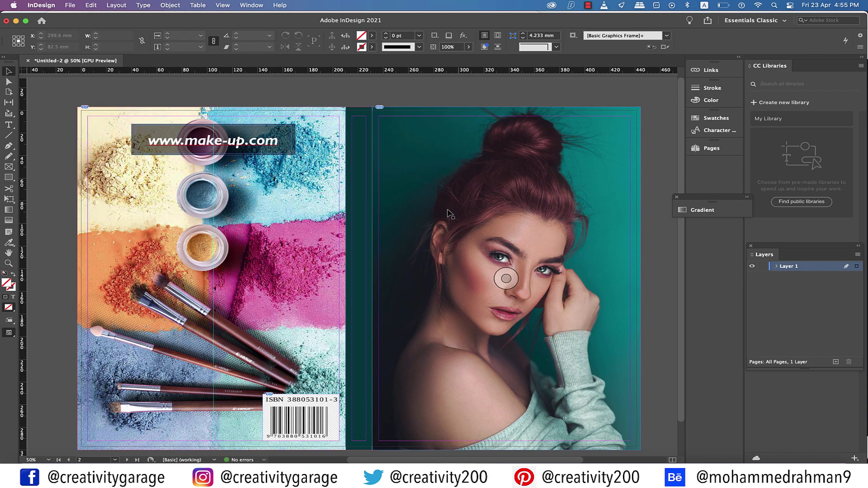
{"action": "scroll", "coordinate": [411, 231], "scroll_direction": "down", "scroll_amount": 3}
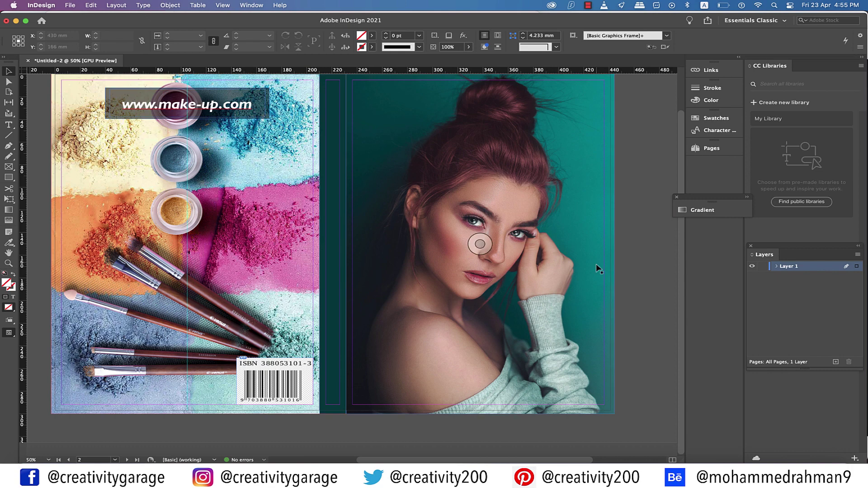
{"action": "scroll", "coordinate": [596, 264], "scroll_direction": "up", "scroll_amount": 2}
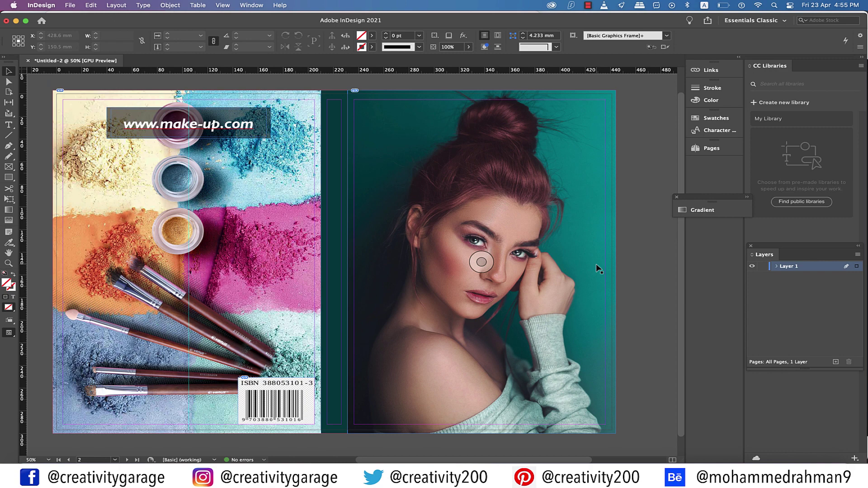
{"action": "left_click", "coordinate": [10, 126]}
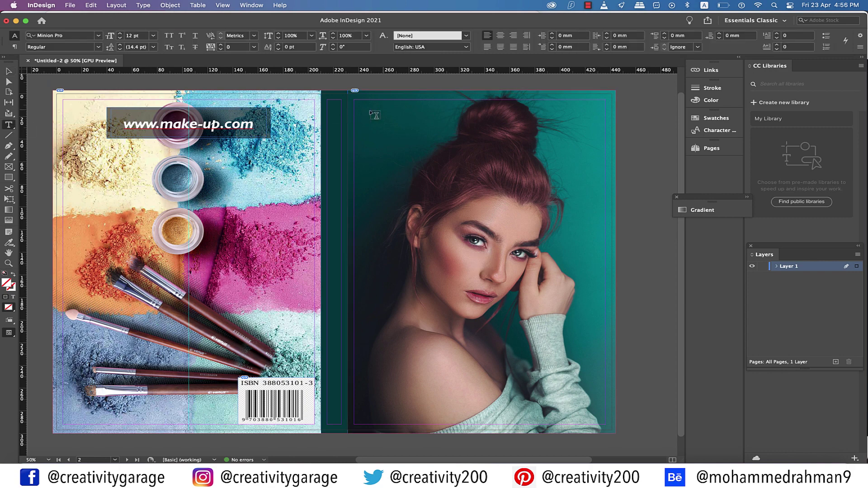
{"action": "left_click_drag", "start_coordinate": [383, 110], "coordinate": [580, 199]}
Draw a 210 × 27.5 mm helper rectangle across the front cover and place a vertical guide through its center.
{"action": "left_click", "coordinate": [9, 177]}
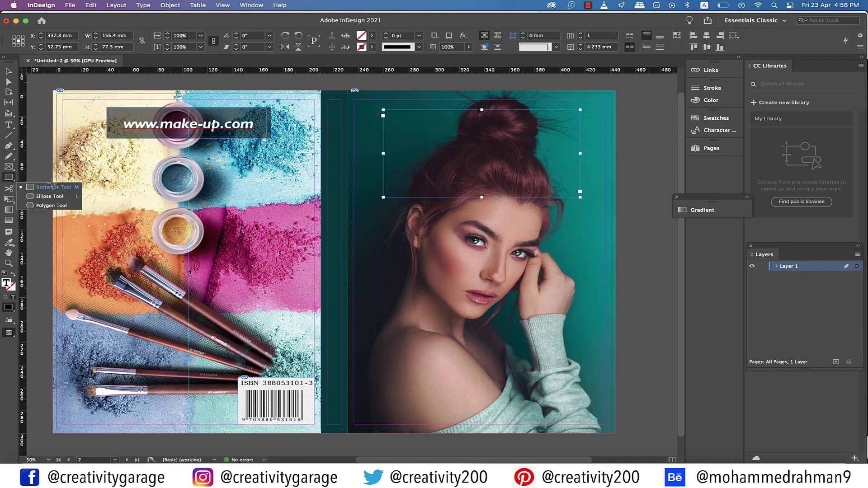
{"action": "left_click", "coordinate": [53, 187]}
{"action": "left_click_drag", "start_coordinate": [348, 235], "coordinate": [615, 266]}
{"action": "left_click_drag", "start_coordinate": [26, 326], "coordinate": [480, 340]}
{"action": "left_click", "coordinate": [10, 72]}
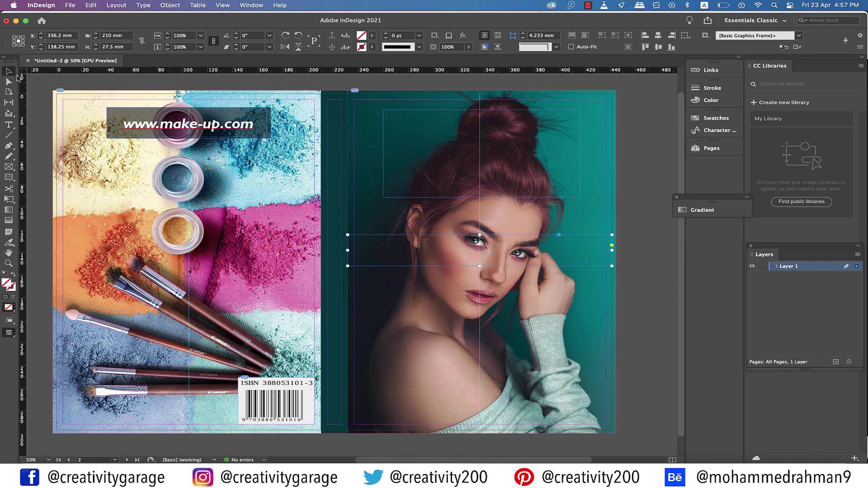
{"action": "left_click", "coordinate": [580, 271]}
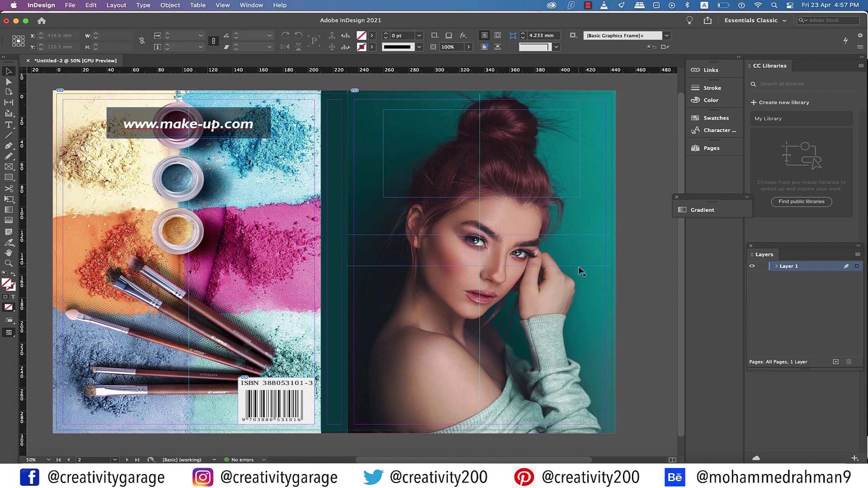
Delete the helper rectangle from the front cover and nudge the empty title text frame until it centers on the vertical guide.
{"action": "left_click", "coordinate": [579, 268]}
{"action": "key", "text": "Delete"}
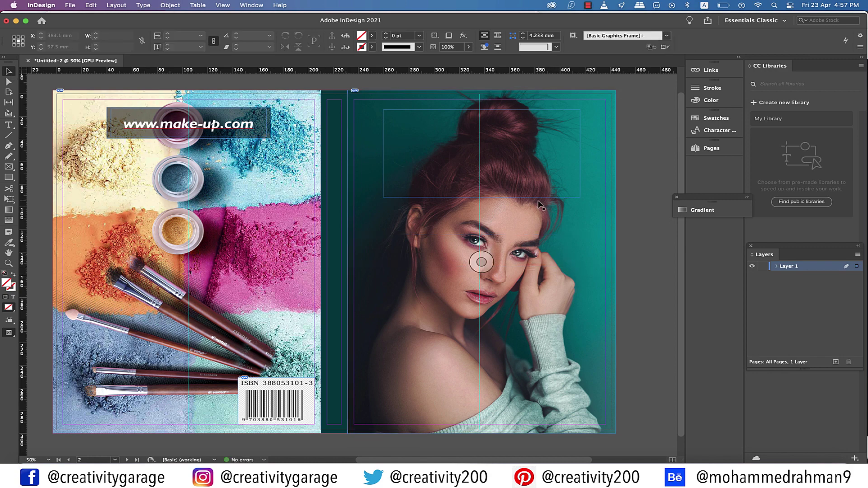
{"action": "left_click", "coordinate": [539, 198]}
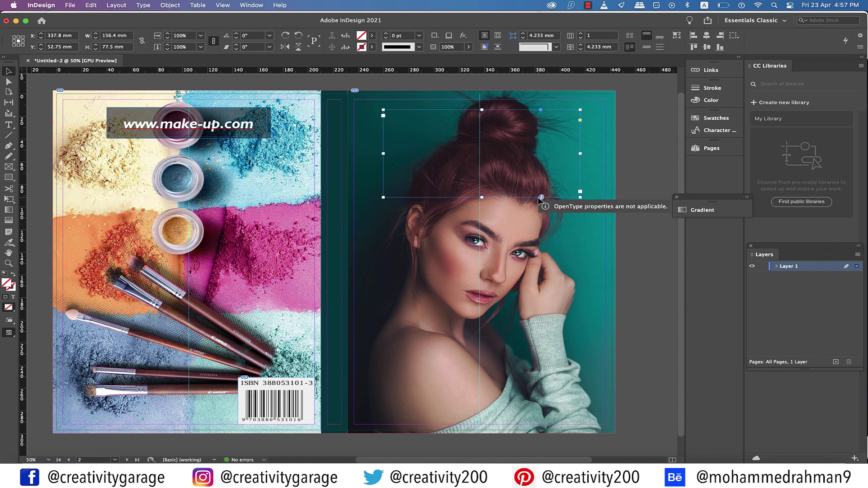
{"action": "key", "text": "shift+Left"}
{"action": "key", "text": "Right"}
{"action": "key", "text": "Right"}
{"action": "key", "text": "Right"}
{"action": "key", "text": "Right"}
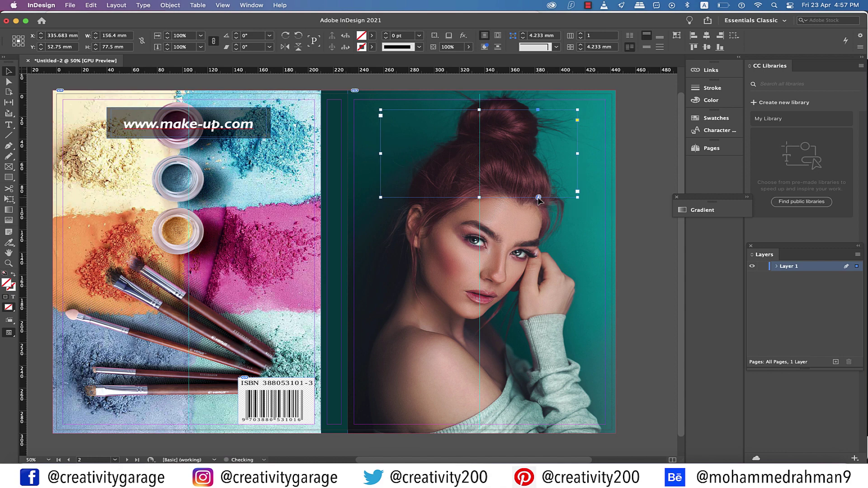
Enter the title "Style" in the front cover text frame and set its font size to 150 pt.
{"action": "double_click", "coordinate": [415, 120]}
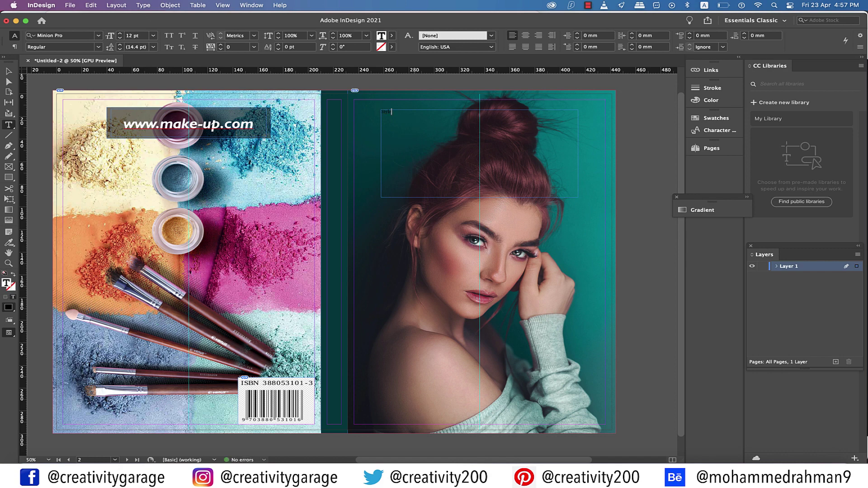
{"action": "key", "text": "super+a"}
{"action": "left_click", "coordinate": [130, 36]}
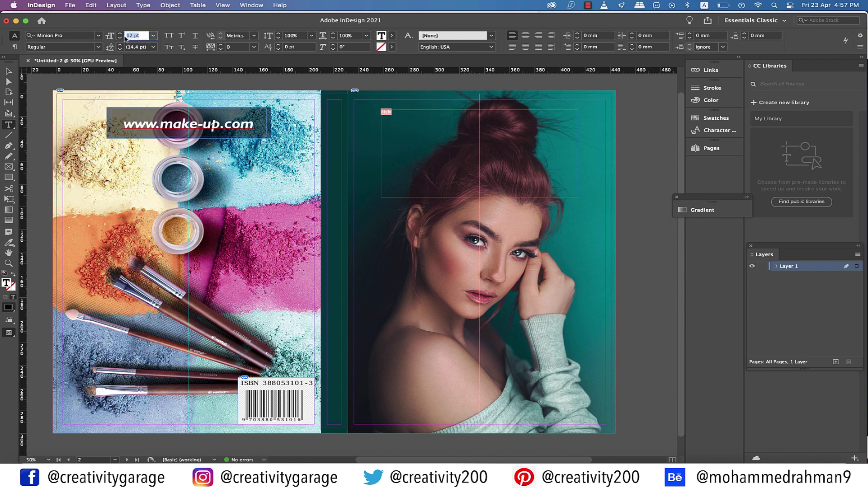
{"action": "type", "text": "150"}
{"action": "key", "text": "Return"}
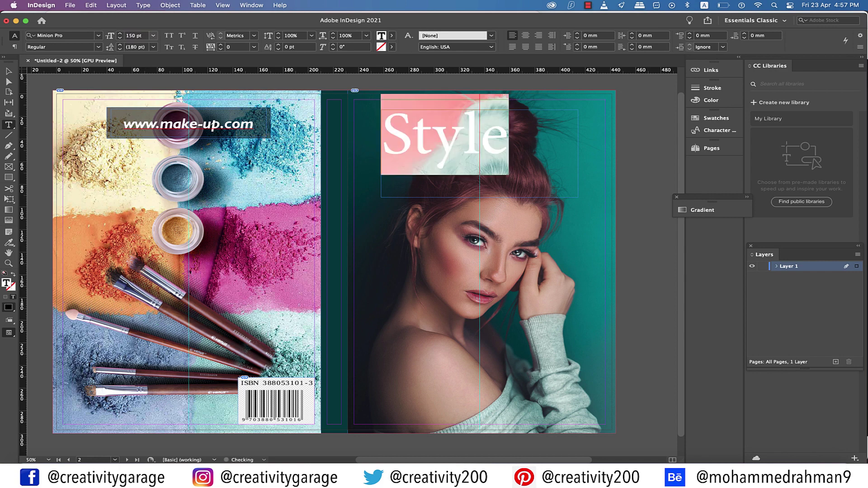
Filter the font list to script fonts and apply TypoUpright BT to the "Style" title.
{"action": "left_click", "coordinate": [98, 35]}
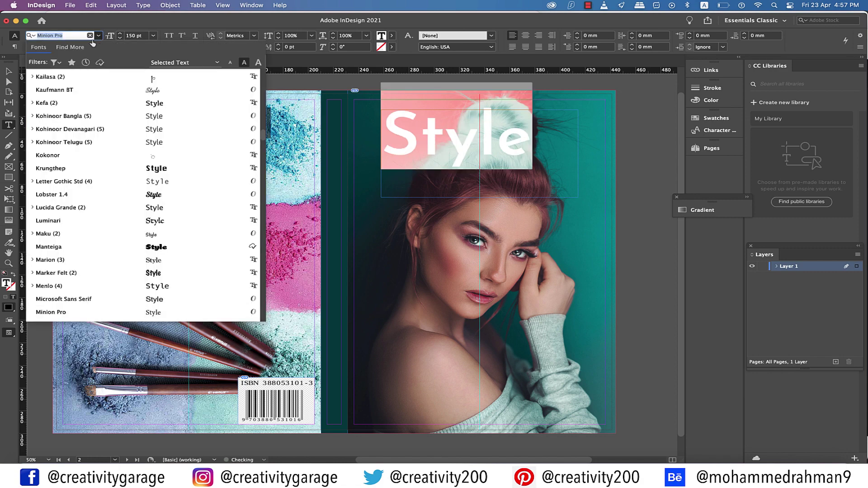
{"action": "left_click", "coordinate": [54, 61]}
{"action": "left_click", "coordinate": [147, 108]}
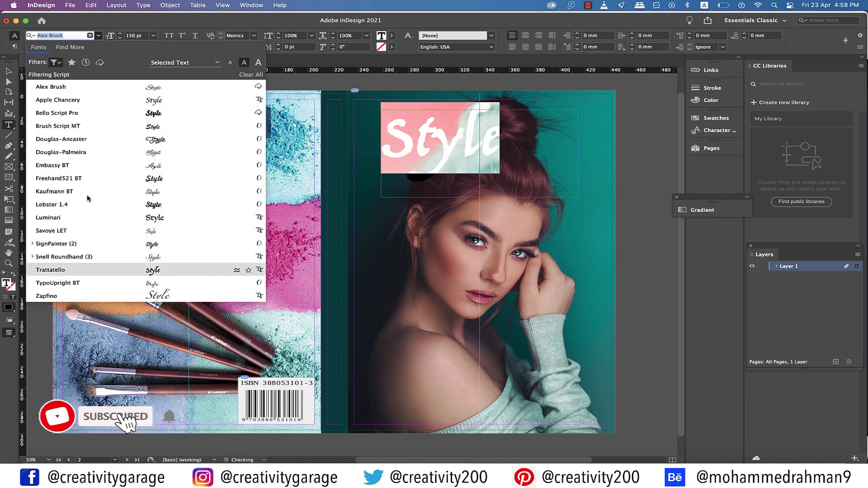
{"action": "left_click", "coordinate": [68, 283]}
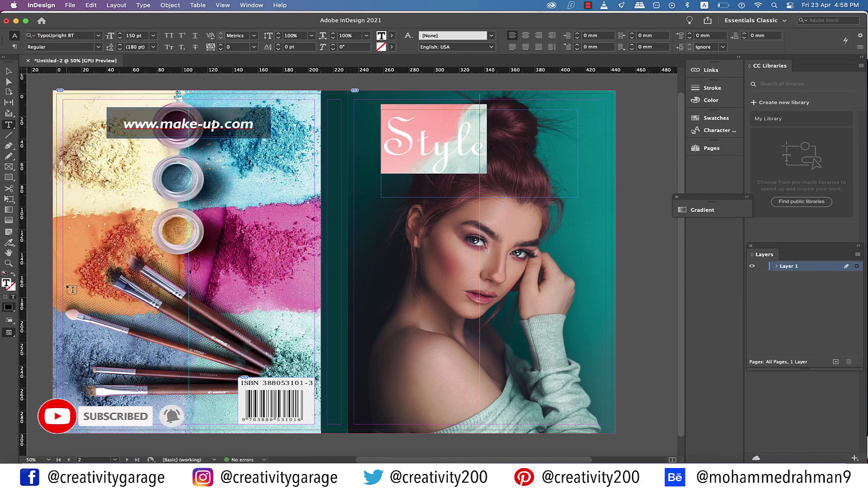
Set the "Style" title's font size to 200 pt and center-align the text in its frame.
{"action": "left_click", "coordinate": [143, 37]}
{"action": "left_click_drag", "start_coordinate": [143, 37], "coordinate": [121, 36]}
{"action": "type", "text": "200"}
{"action": "key", "text": "Return"}
{"action": "left_click", "coordinate": [525, 36]}
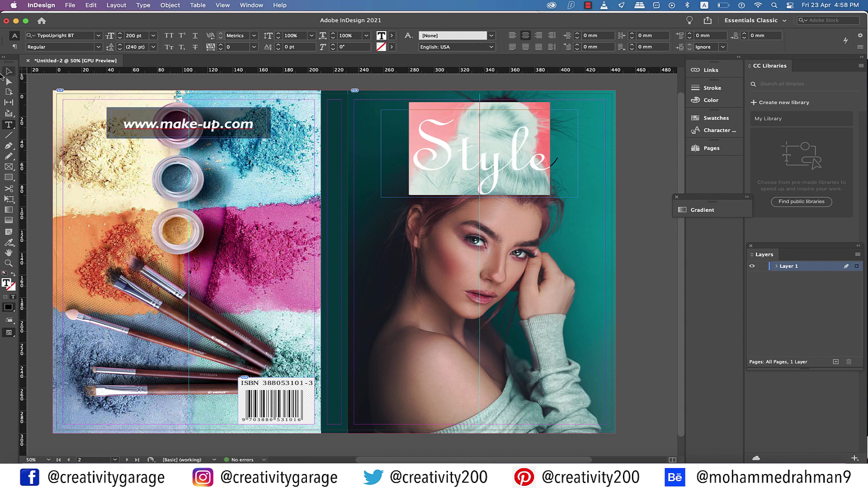
Color the "Style" title text [Paper] and move its frame slightly upward along the front cover's center guide.
{"action": "left_click", "coordinate": [391, 35]}
{"action": "left_click", "coordinate": [307, 81]}
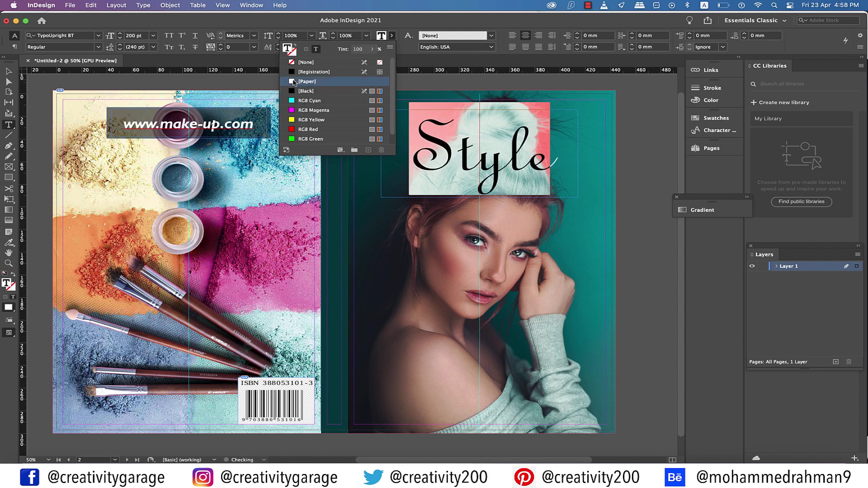
{"action": "left_click", "coordinate": [6, 72]}
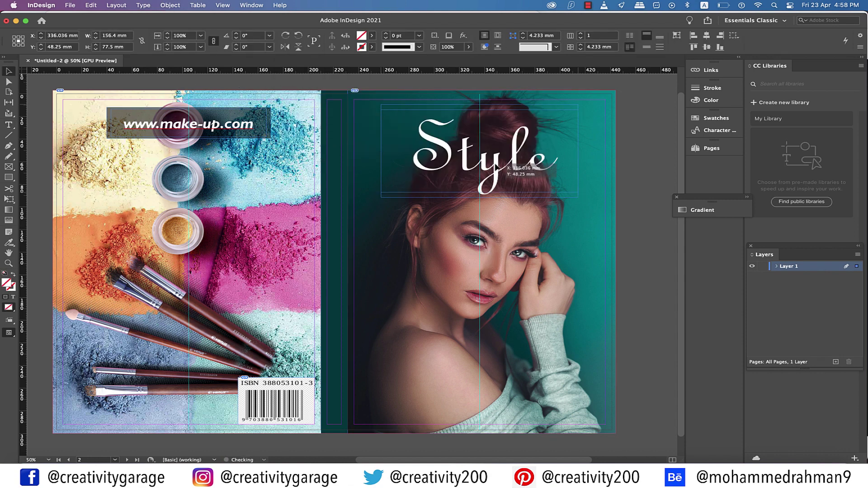
{"action": "left_click_drag", "start_coordinate": [498, 173], "coordinate": [497, 166]}
{"action": "left_click", "coordinate": [630, 226]}
{"action": "key", "text": "w"}
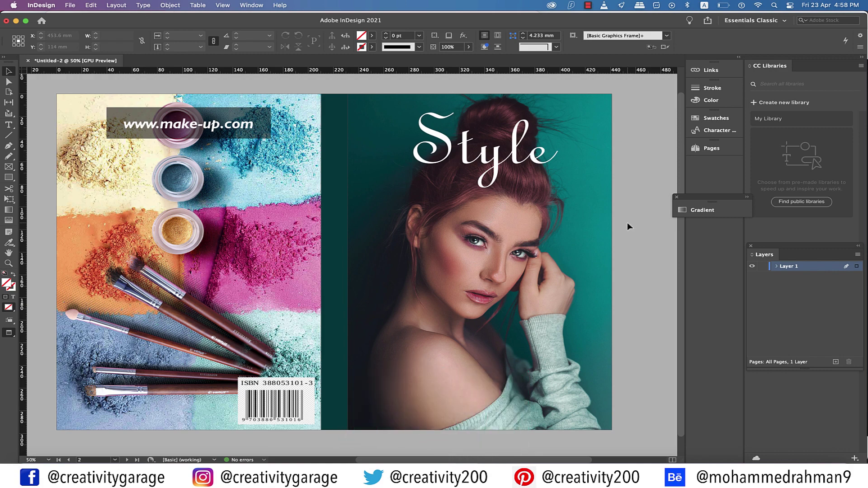
{"action": "key", "text": "w"}
Draw a wide, short text frame overlapping the front cover's outer edge and enter "ANNUAL EDITION" in it.
{"action": "scroll", "coordinate": [627, 222], "scroll_direction": "right", "scroll_amount": 3}
{"action": "key", "text": "t"}
{"action": "left_click_drag", "start_coordinate": [515, 258], "coordinate": [632, 283]}
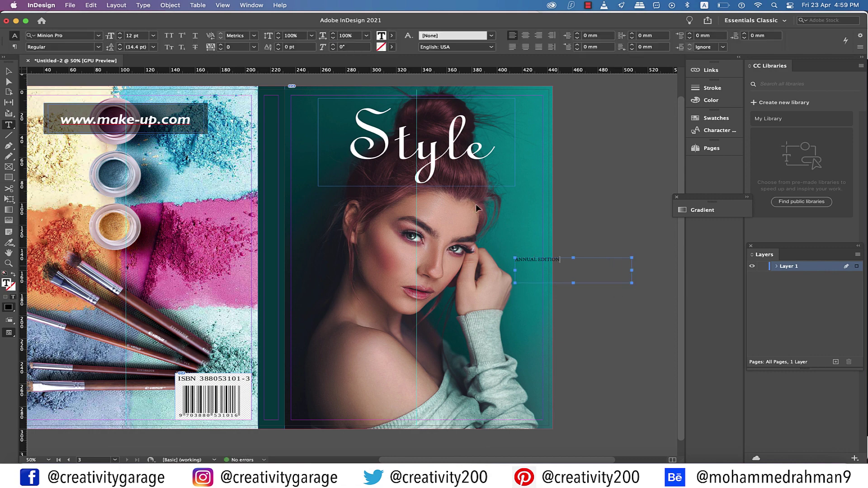
Set the "ANNUAL EDITION" text in Roboto Black, replacing the script font filter with sans serif.
{"action": "key", "text": "super+a"}
{"action": "left_click", "coordinate": [83, 36]}
{"action": "left_click", "coordinate": [99, 36]}
{"action": "left_click", "coordinate": [56, 63]}
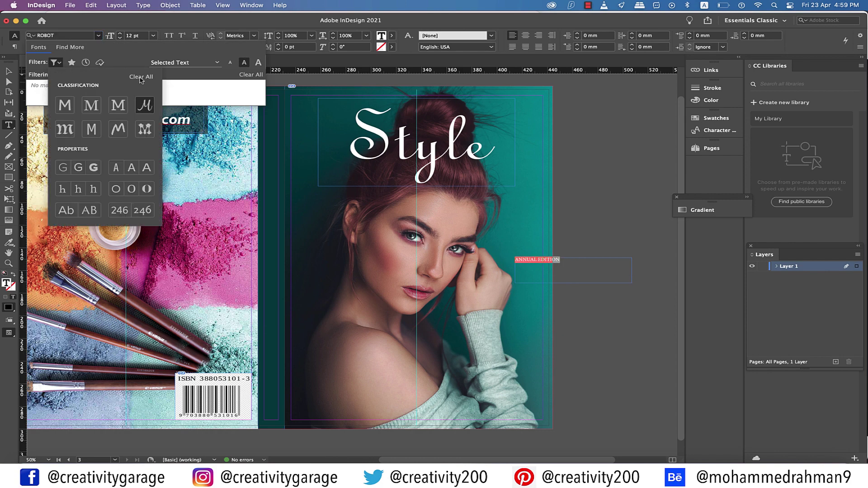
{"action": "left_click", "coordinate": [64, 105]}
{"action": "left_click", "coordinate": [152, 55]}
{"action": "left_click", "coordinate": [75, 76]}
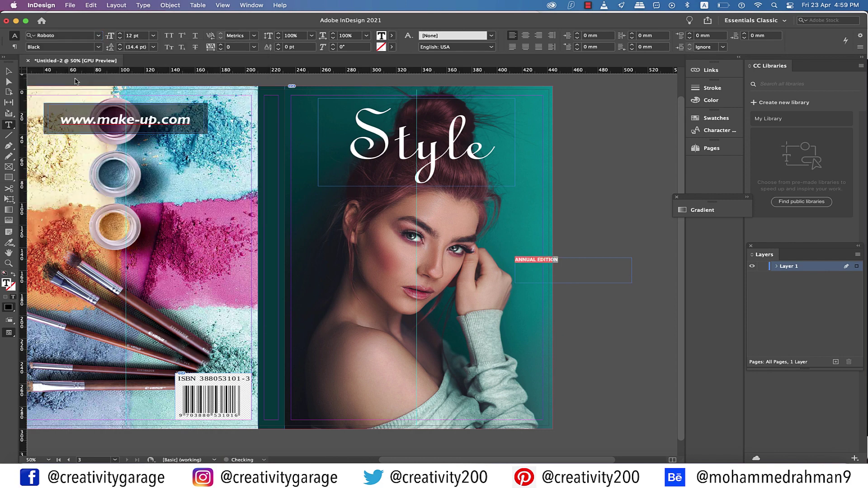
Set the "ANNUAL EDITION" text to 24 pt and color it [Paper].
{"action": "left_click", "coordinate": [153, 35]}
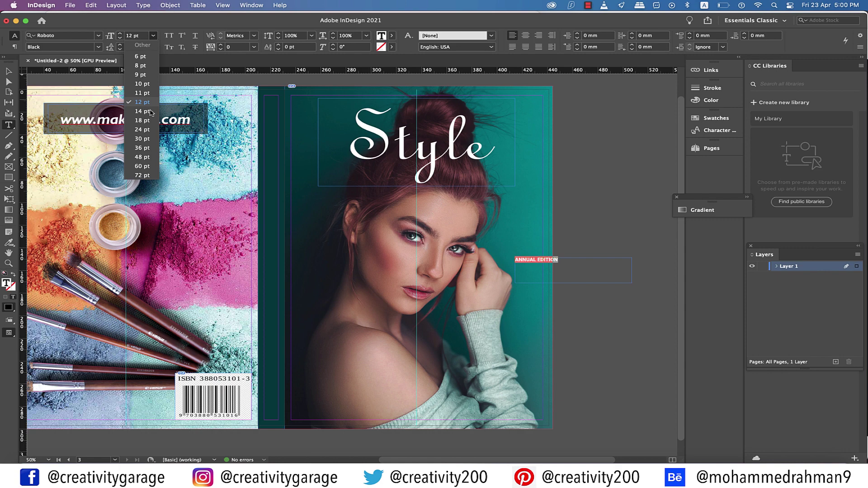
{"action": "left_click", "coordinate": [142, 129]}
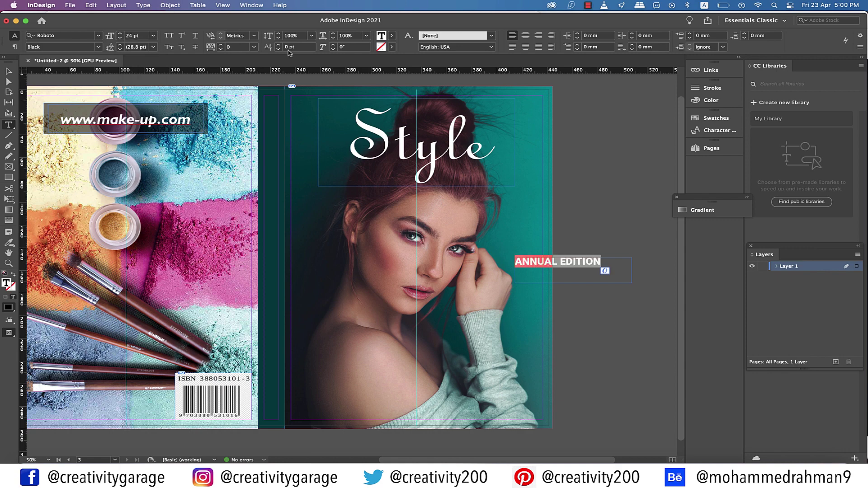
{"action": "left_click", "coordinate": [392, 36]}
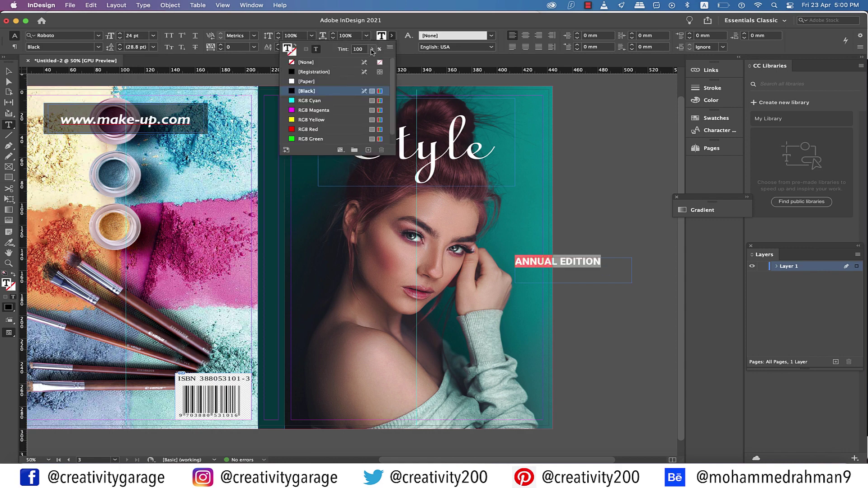
{"action": "left_click", "coordinate": [298, 85]}
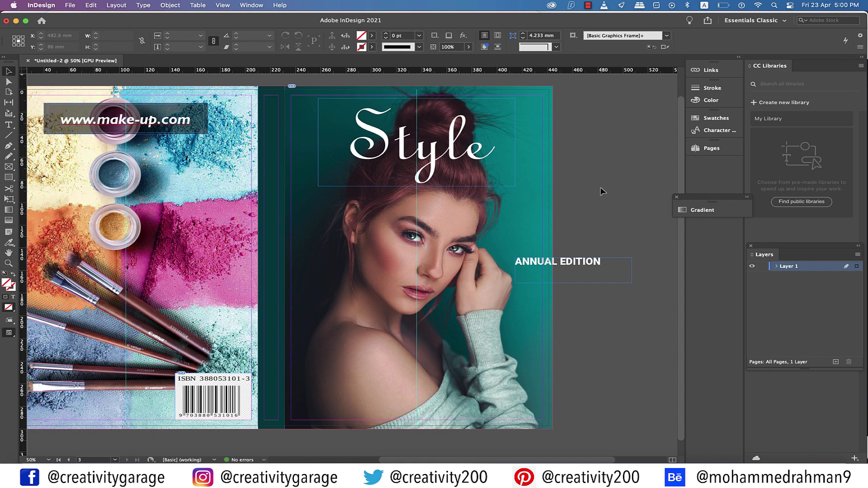
Try the "ANNUAL EDITION" text just below the "Style" title, and move it back to the front cover's outer edge.
{"action": "left_click_drag", "start_coordinate": [530, 229], "coordinate": [383, 175]}
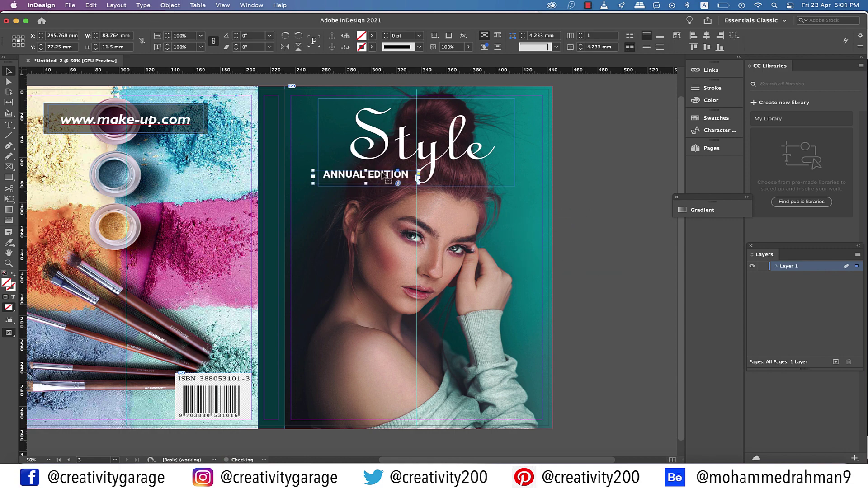
{"action": "left_click", "coordinate": [579, 201]}
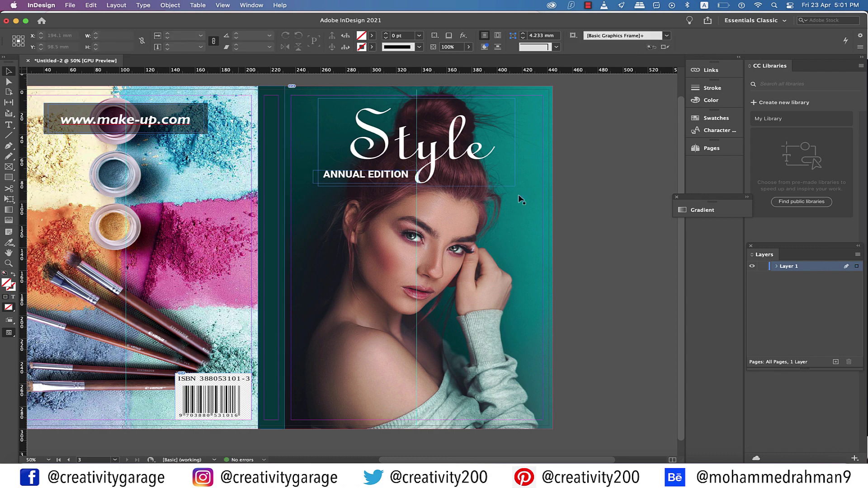
{"action": "left_click_drag", "start_coordinate": [356, 177], "coordinate": [551, 255]}
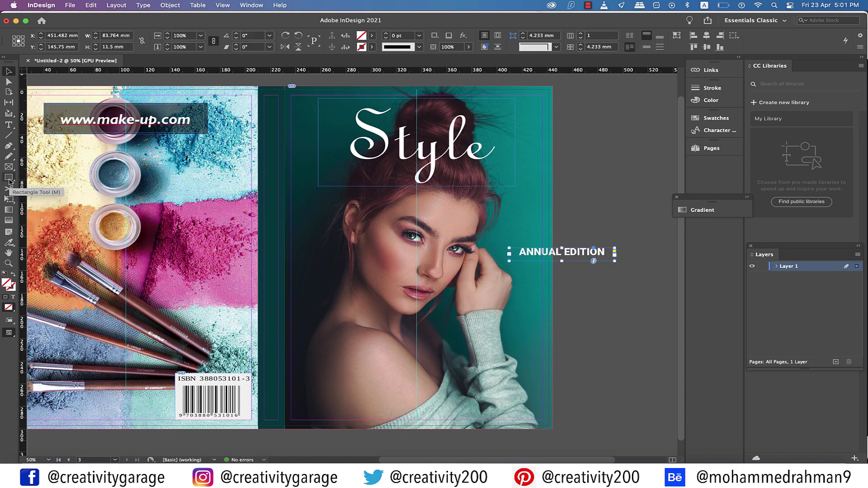
Duplicate the web address group from the back cover to the outer edge of the front cover, above "ANNUAL EDITION".
{"action": "scroll", "coordinate": [146, 114], "scroll_direction": "right", "scroll_amount": 2}
{"action": "left_click", "coordinate": [146, 115]}
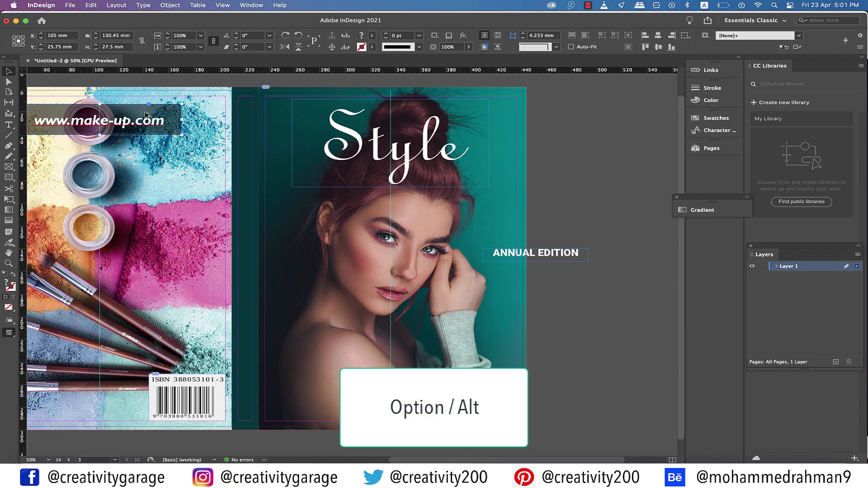
{"action": "left_click_drag", "start_coordinate": [146, 114], "coordinate": [631, 218]}
Ungroup the copied web address and delete its text, keeping the semi-transparent dark rectangle.
{"action": "right_click", "coordinate": [630, 219]}
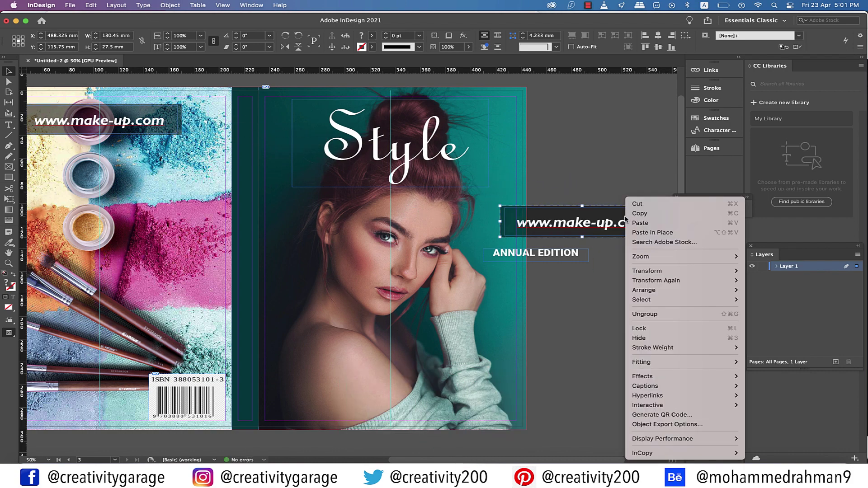
{"action": "left_click", "coordinate": [637, 314]}
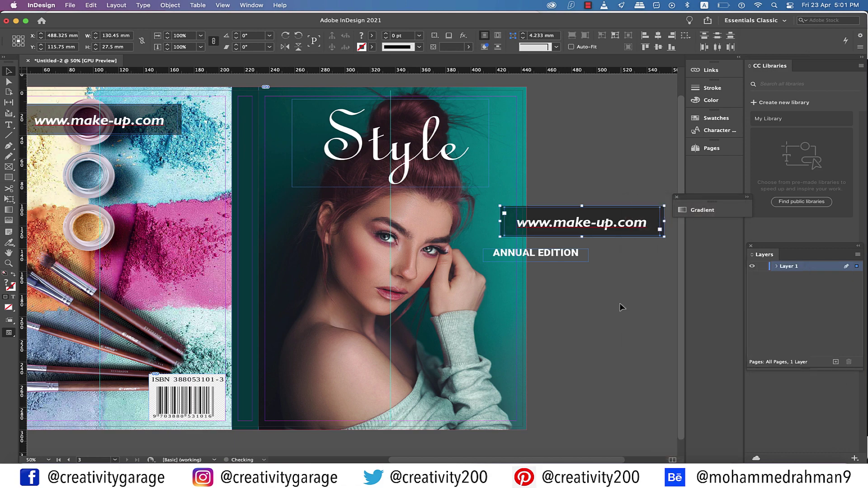
{"action": "left_click", "coordinate": [606, 229]}
{"action": "left_click_drag", "start_coordinate": [606, 228], "coordinate": [608, 306]}
{"action": "key", "text": "Delete"}
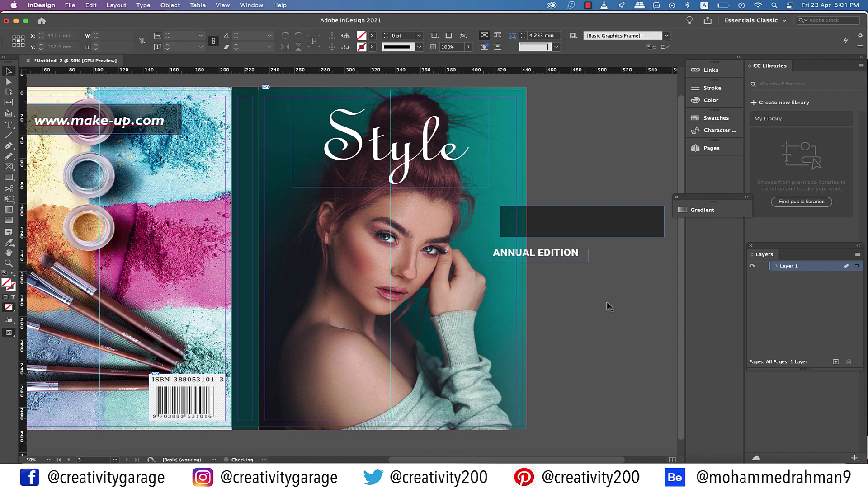
Place the "ANNUAL EDITION" text over the copied dark rectangle and resize the rectangle to about 94.9 × 18 mm.
{"action": "left_click_drag", "start_coordinate": [564, 256], "coordinate": [590, 219]}
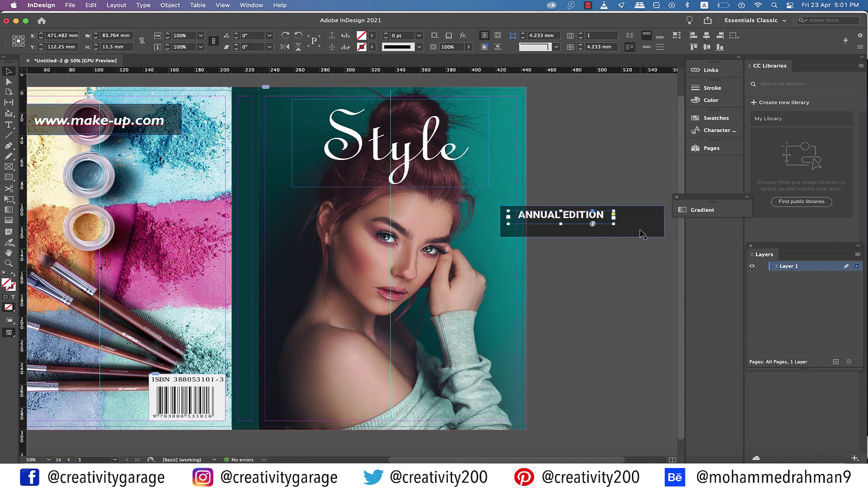
{"action": "left_click", "coordinate": [664, 237]}
{"action": "left_click_drag", "start_coordinate": [664, 237], "coordinate": [619, 226]}
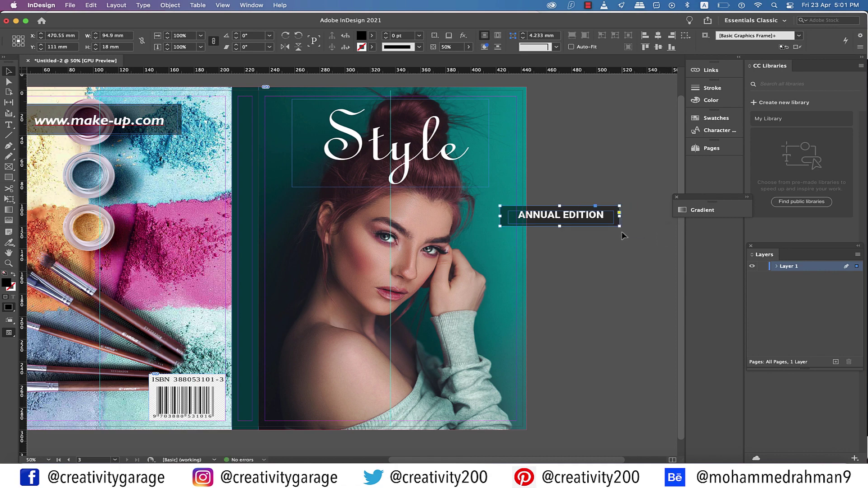
Convert the "ANNUAL EDITION" text to outlines and center it vertically on the dark rectangle, using the rectangle as the key object.
{"action": "left_click", "coordinate": [143, 5]}
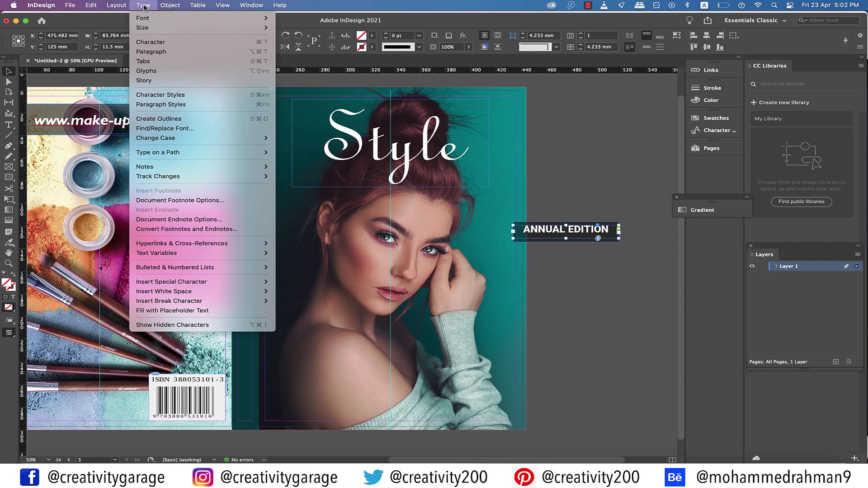
{"action": "left_click", "coordinate": [175, 119]}
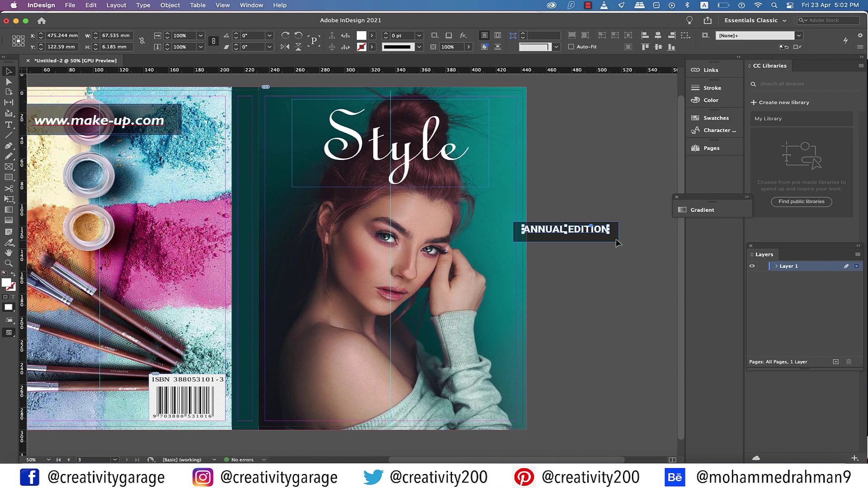
{"action": "left_click", "coordinate": [616, 240]}
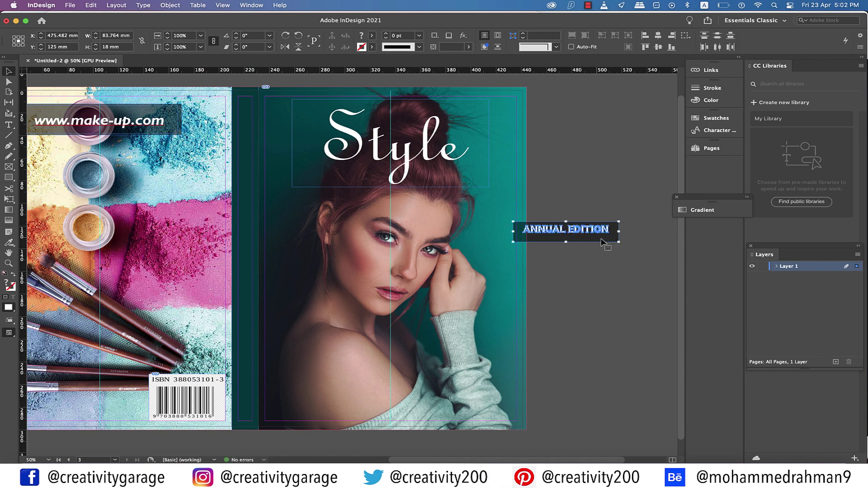
{"action": "left_click_drag", "start_coordinate": [602, 242], "coordinate": [600, 243]}
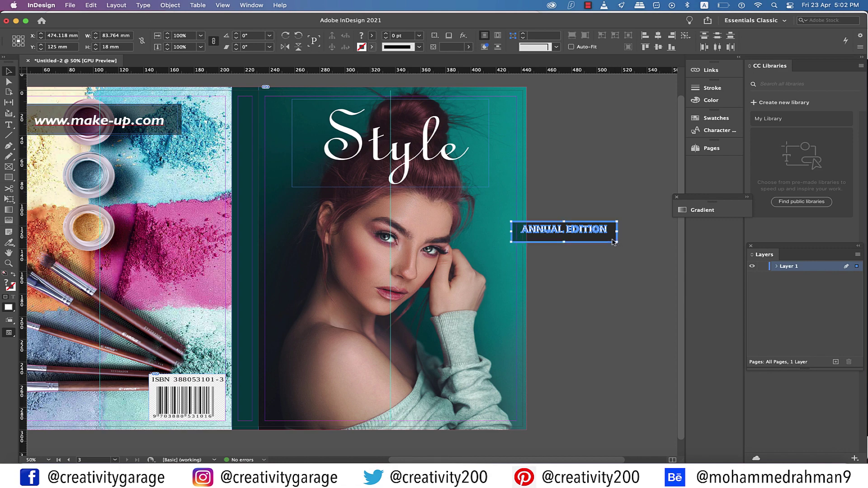
{"action": "left_click", "coordinate": [658, 47]}
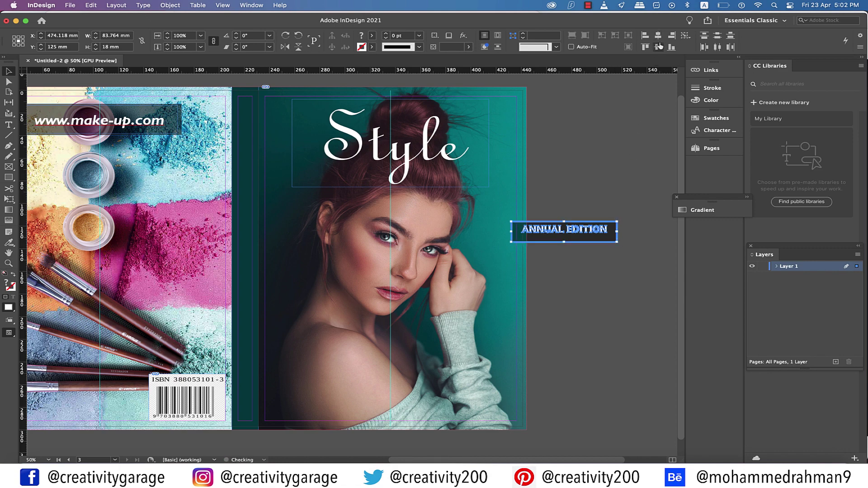
{"action": "left_click", "coordinate": [579, 169]}
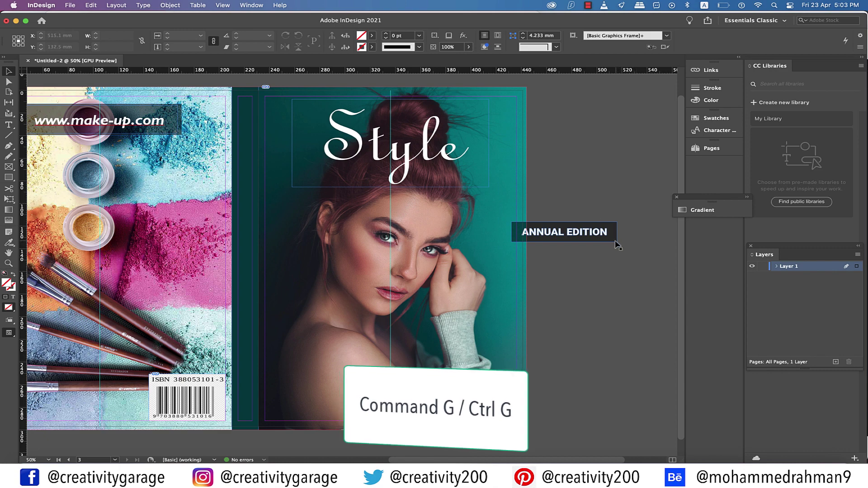
Move the "Style" title slightly down and place the "ANNUAL EDITION" label above it, centered at the top of the front cover.
{"action": "left_click_drag", "start_coordinate": [615, 241], "coordinate": [386, 168]}
{"action": "left_click_drag", "start_coordinate": [426, 179], "coordinate": [634, 227]}
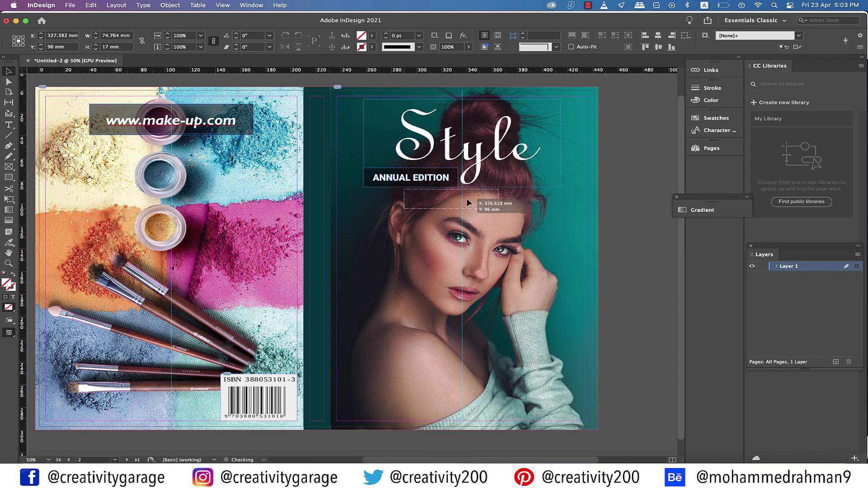
{"action": "left_click", "coordinate": [647, 226]}
{"action": "left_click_drag", "start_coordinate": [481, 172], "coordinate": [481, 188]}
{"action": "left_click_drag", "start_coordinate": [606, 231], "coordinate": [510, 120]}
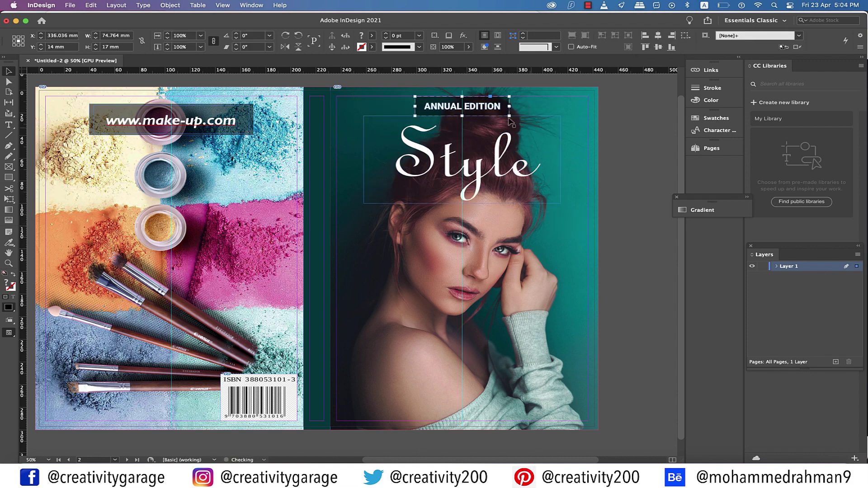
{"action": "left_click", "coordinate": [624, 152]}
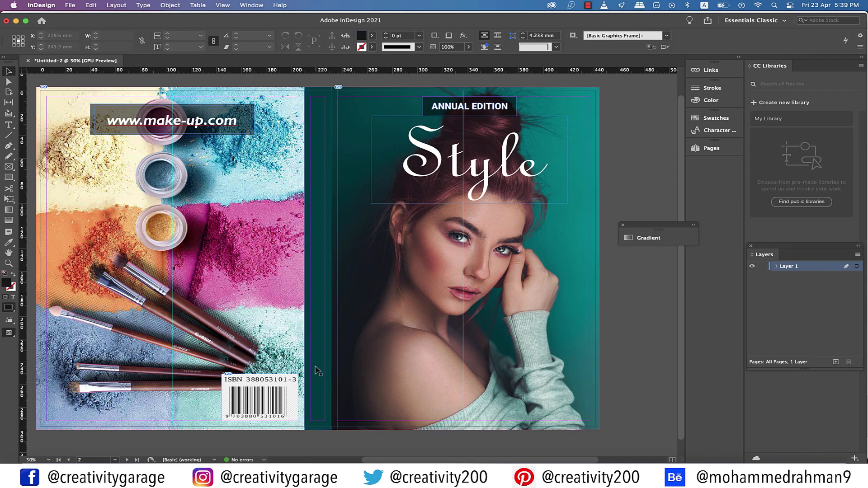
Apply a linear gradient from dark to teal to the spine rectangle.
{"action": "left_click", "coordinate": [316, 368]}
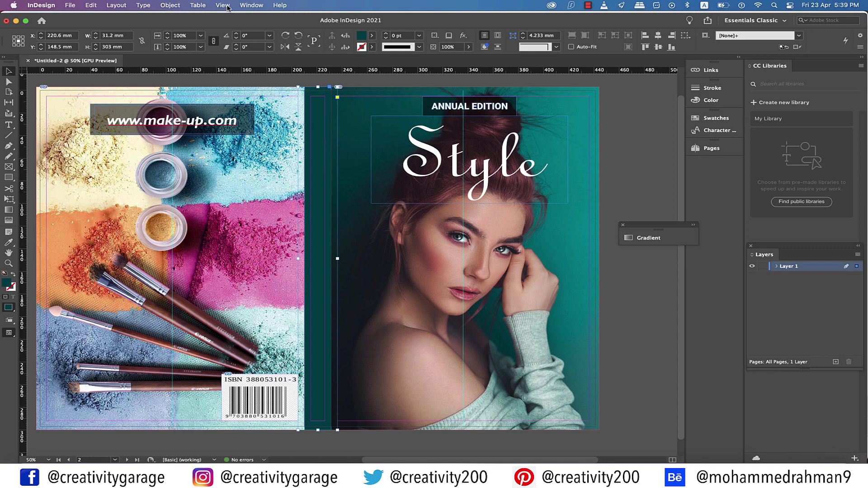
{"action": "left_click", "coordinate": [251, 5]}
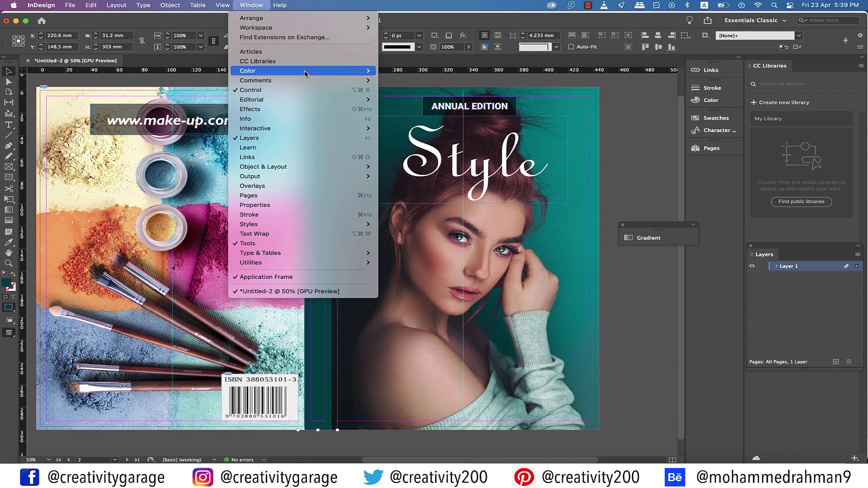
{"action": "mouse_move", "coordinate": [305, 73]}
{"action": "left_click", "coordinate": [398, 94]}
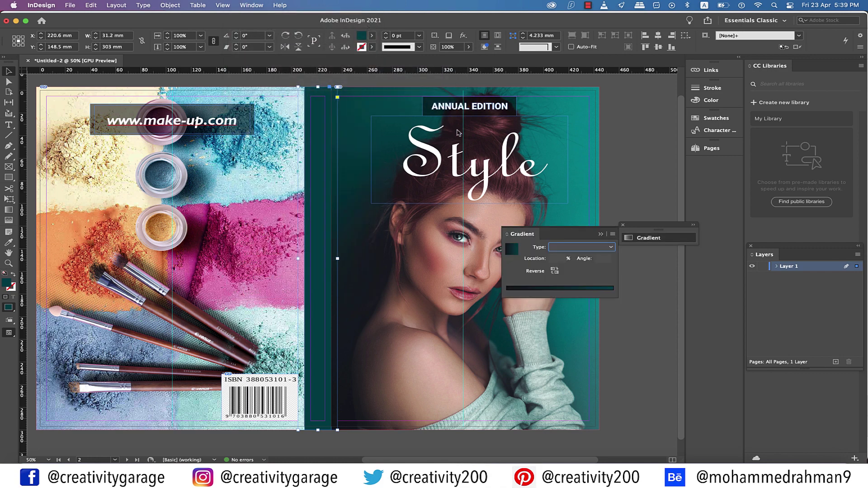
{"action": "left_click_drag", "start_coordinate": [571, 235], "coordinate": [675, 259]}
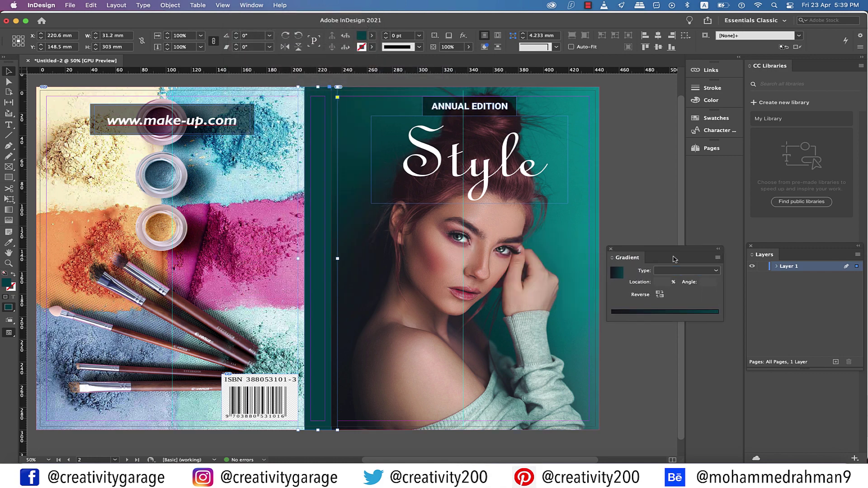
{"action": "left_click", "coordinate": [615, 318]}
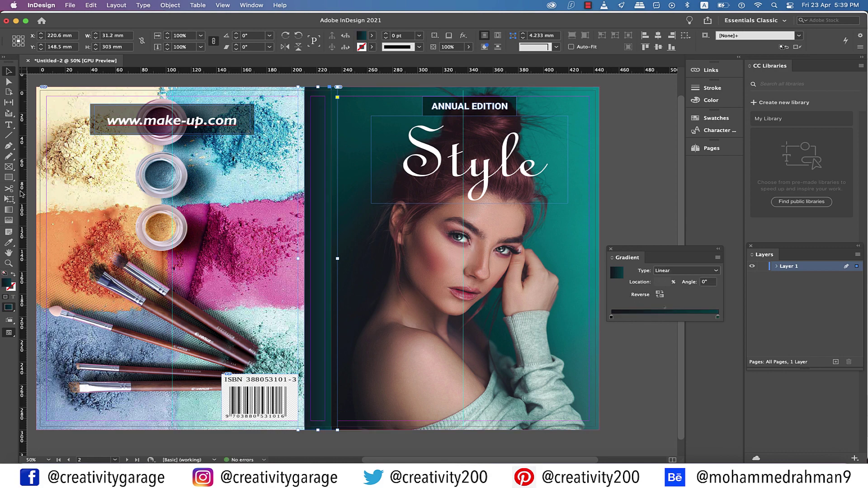
Redirect the spine's gradient to run from its lower edge upward, at an angle of about 88.4°.
{"action": "left_click", "coordinate": [9, 210]}
{"action": "left_click_drag", "start_coordinate": [323, 427], "coordinate": [332, 145]}
{"action": "key", "text": "v"}
{"action": "left_click", "coordinate": [617, 388]}
Redraw the spine's gradient over its full height at about 88.3° and shift its midpoint toward the teal end.
{"action": "scroll", "coordinate": [608, 398], "scroll_direction": "down", "scroll_amount": 1}
{"action": "left_click", "coordinate": [312, 312]}
{"action": "left_click", "coordinate": [9, 221]}
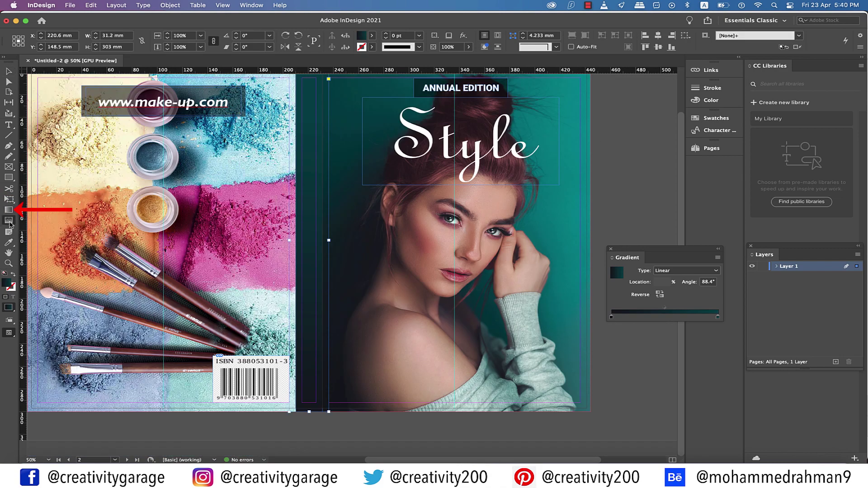
{"action": "left_click_drag", "start_coordinate": [311, 414], "coordinate": [322, 167]}
{"action": "left_click", "coordinate": [9, 210]}
{"action": "left_click_drag", "start_coordinate": [310, 414], "coordinate": [320, 80]}
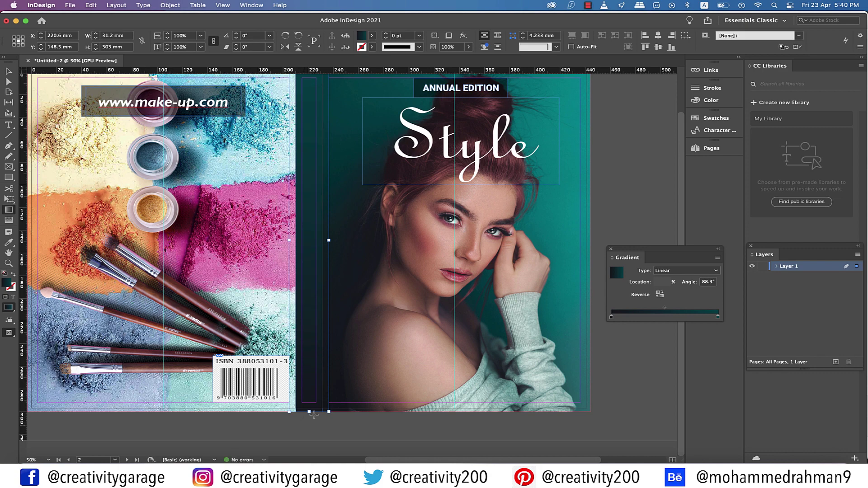
{"action": "left_click_drag", "start_coordinate": [665, 308], "coordinate": [682, 309]}
{"action": "left_click", "coordinate": [419, 432]}
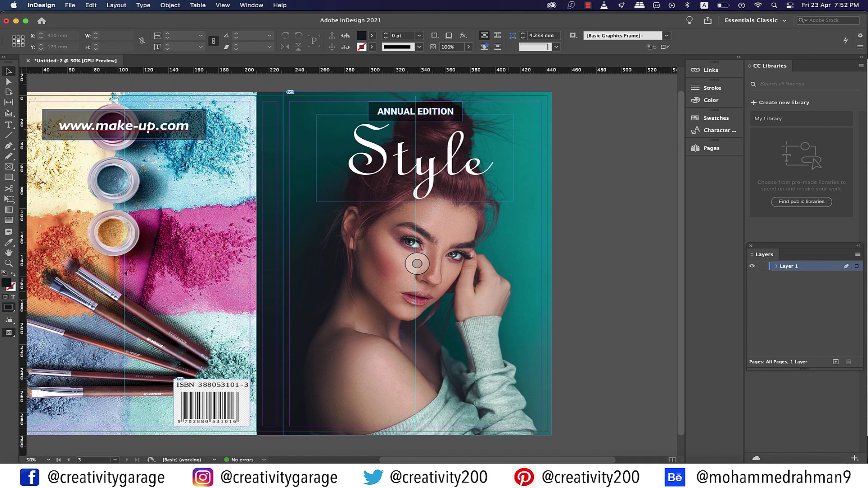
Draw a text frame on the pasteboard beside the front cover and fill it with placeholder text.
{"action": "scroll", "coordinate": [413, 248], "scroll_direction": "right", "scroll_amount": 3}
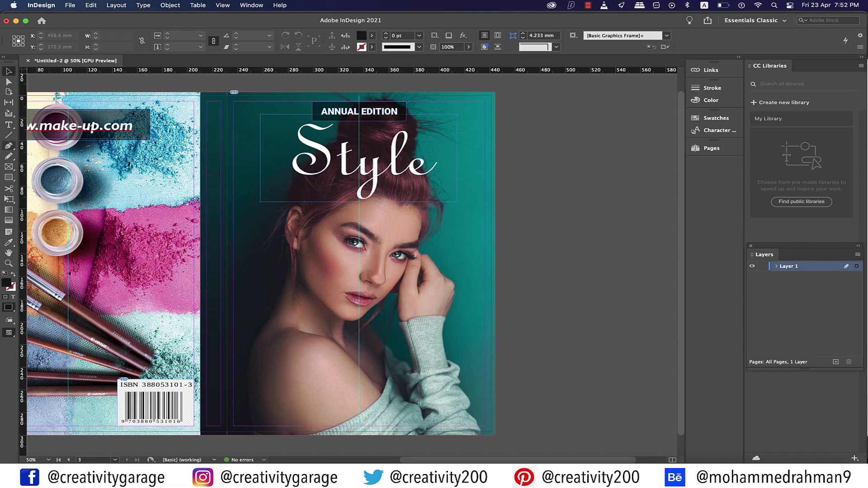
{"action": "key", "text": "t"}
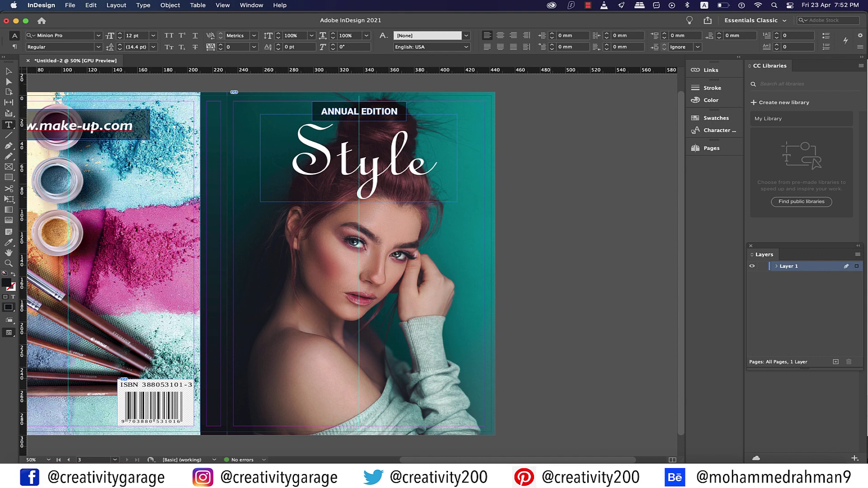
{"action": "left_click_drag", "start_coordinate": [532, 166], "coordinate": [648, 333]}
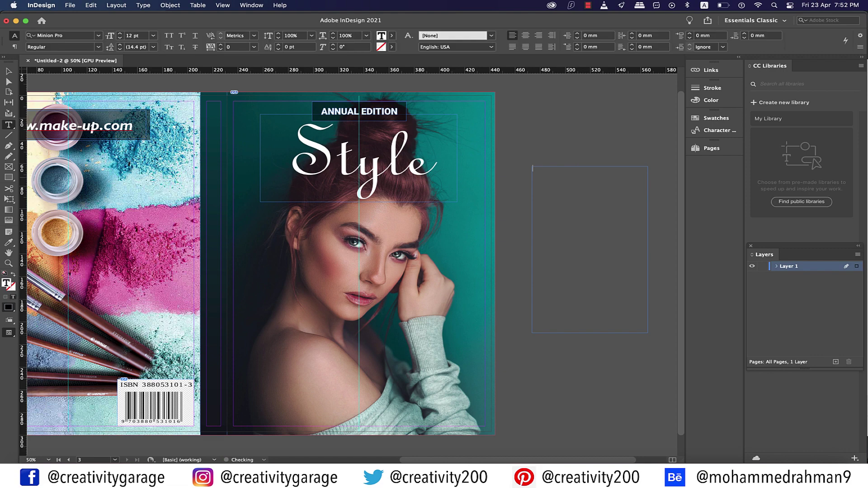
{"action": "right_click", "coordinate": [569, 178]}
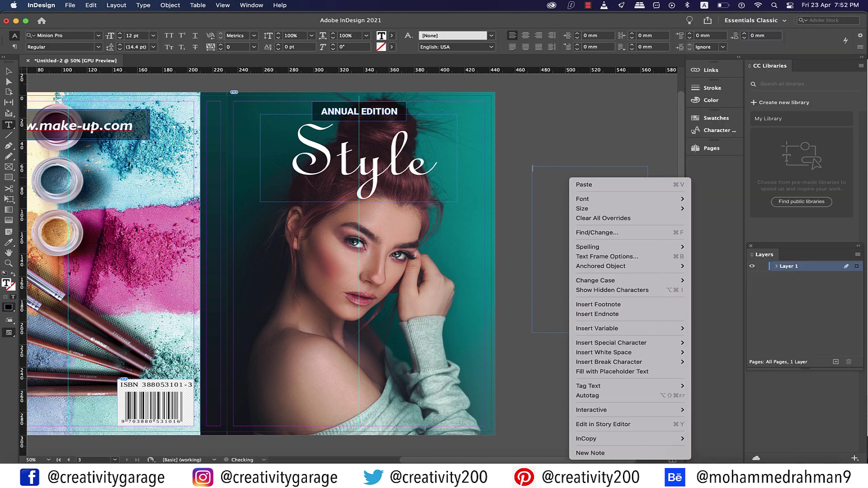
{"action": "left_click", "coordinate": [612, 371]}
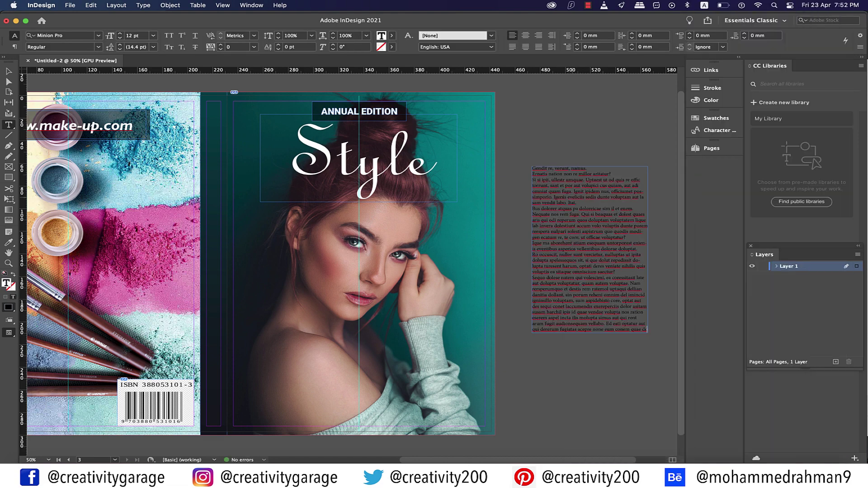
Draw a text frame about 63.5 mm wide below the "S" of "Style" and copy the start of the placeholder text into it.
{"action": "scroll", "coordinate": [353, 251], "scroll_direction": "left", "scroll_amount": 3}
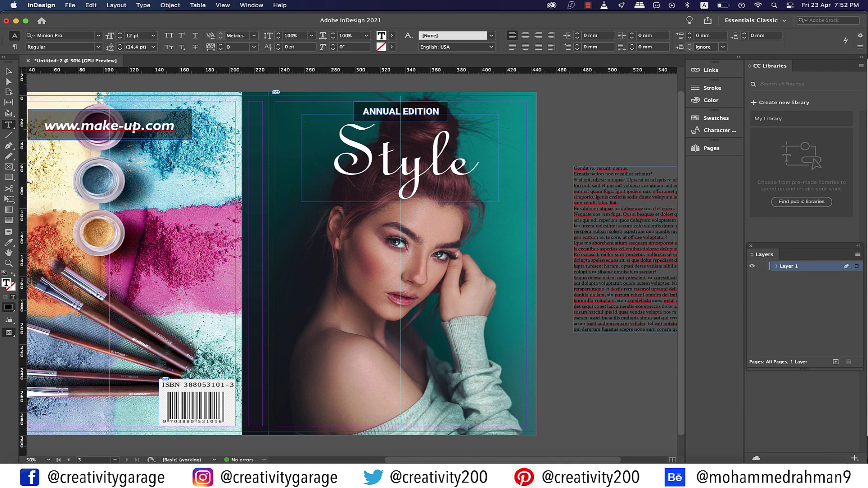
{"action": "left_click_drag", "start_coordinate": [283, 176], "coordinate": [364, 255]}
{"action": "left_click_drag", "start_coordinate": [574, 168], "coordinate": [626, 175]}
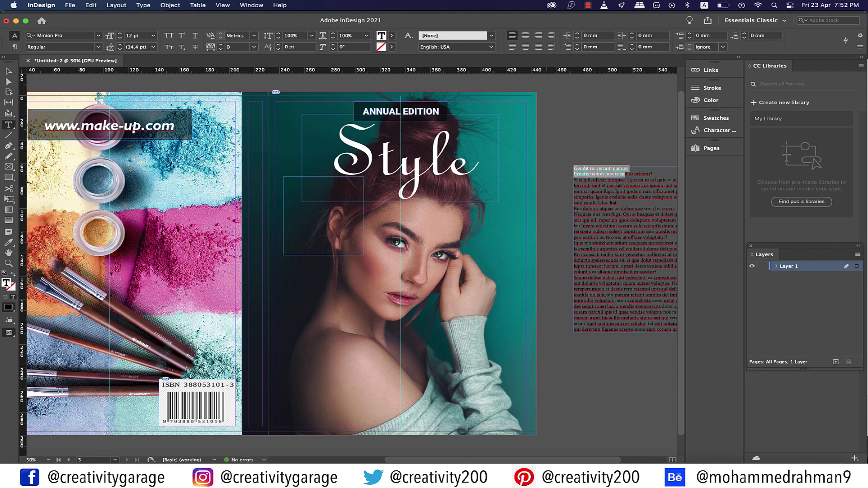
{"action": "left_click", "coordinate": [292, 204]}
{"action": "key", "text": "super+v"}
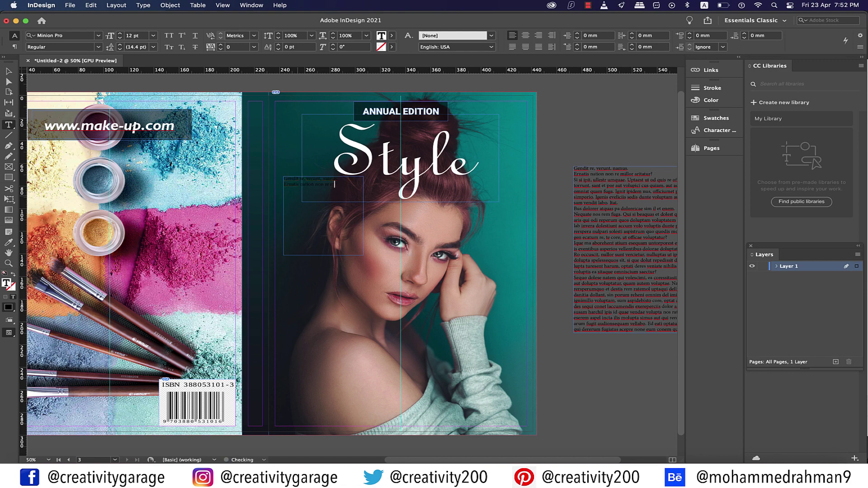
Set the fill of all the copied text in the front cover frame to [Paper].
{"action": "key", "text": "super+a"}
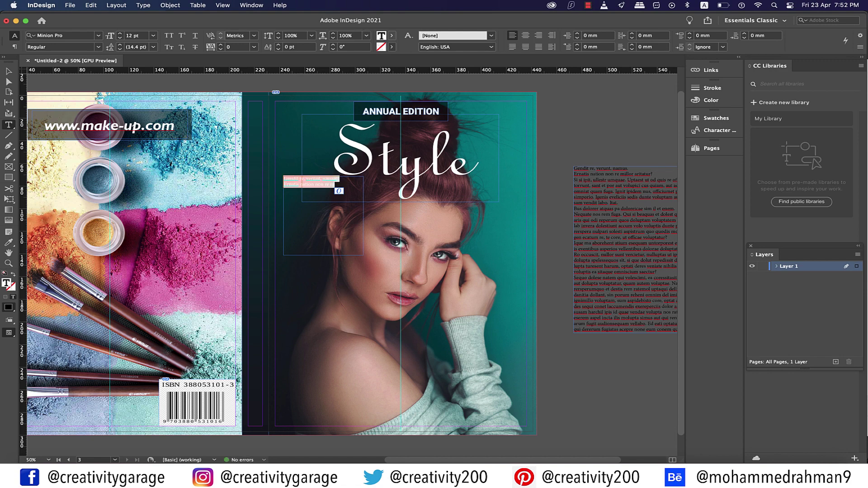
{"action": "left_click", "coordinate": [392, 35]}
{"action": "left_click", "coordinate": [307, 82]}
Set the font of the front cover placeholder text to Poppins Bold.
{"action": "left_click", "coordinate": [63, 36]}
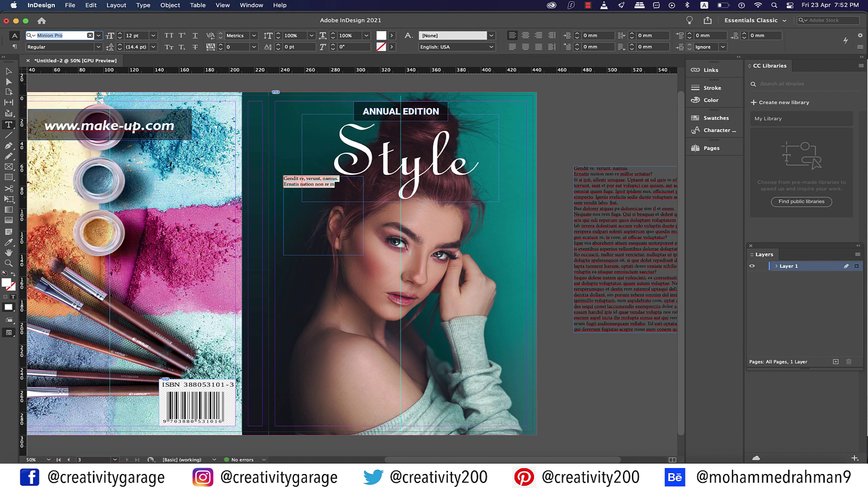
{"action": "type", "text": "popp"}
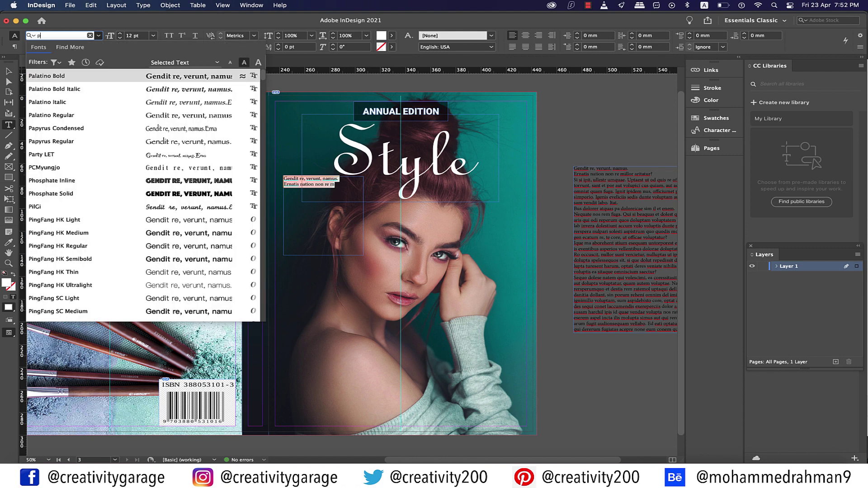
{"action": "key", "text": "Down"}
{"action": "key", "text": "Down"}
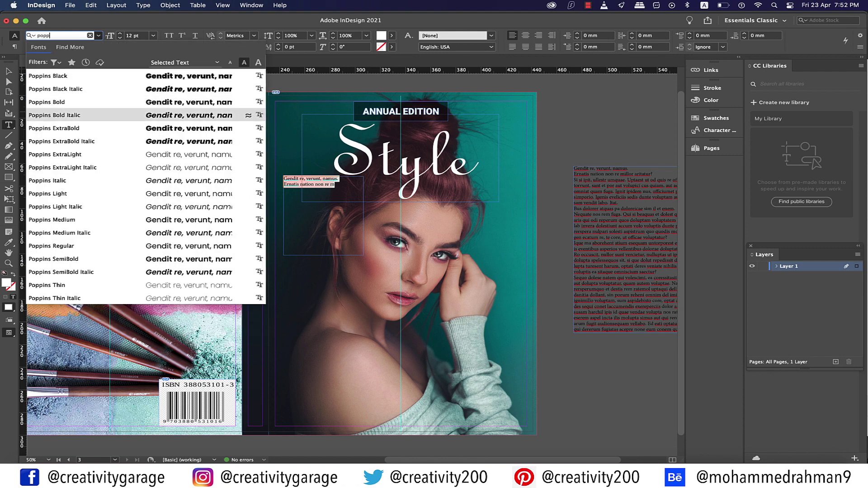
{"action": "key", "text": "Down"}
{"action": "key", "text": "Up"}
{"action": "key", "text": "Up"}
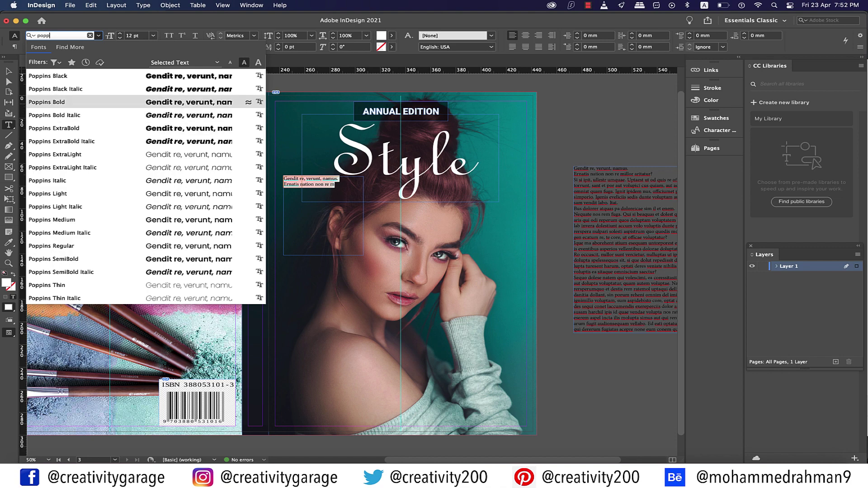
{"action": "key", "text": "Return"}
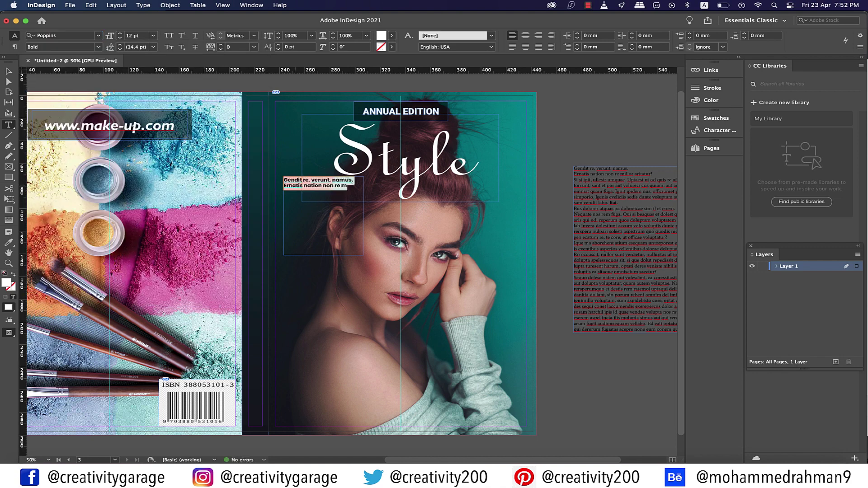
{"action": "left_click", "coordinate": [299, 186]}
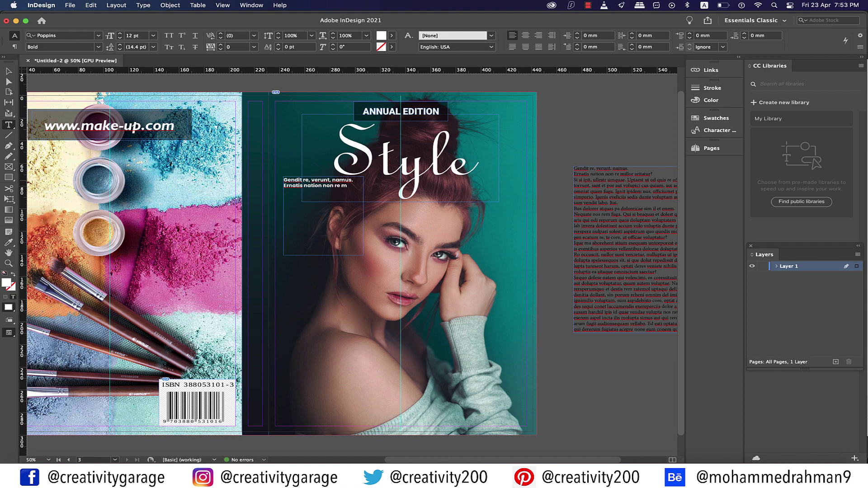
Set the line "Gendit re, verunt, namus." to 30 pt and the line "Ernatis nation non re m" to 18 pt.
{"action": "left_click_drag", "start_coordinate": [353, 181], "coordinate": [277, 180]}
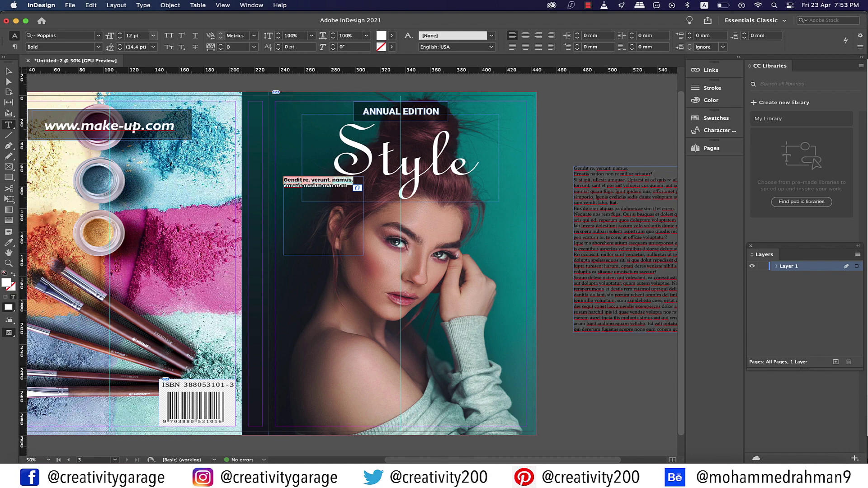
{"action": "left_click", "coordinate": [153, 35]}
{"action": "left_click", "coordinate": [142, 138]}
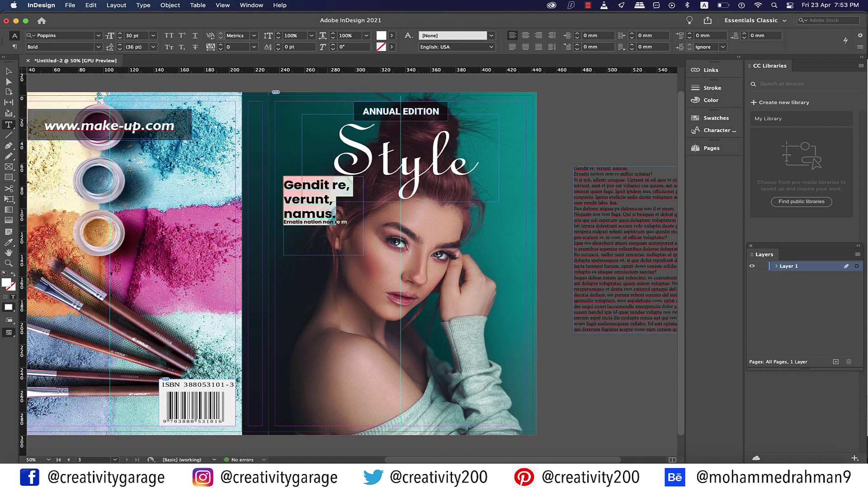
{"action": "left_click", "coordinate": [317, 222]}
{"action": "triple_click", "coordinate": [312, 222]}
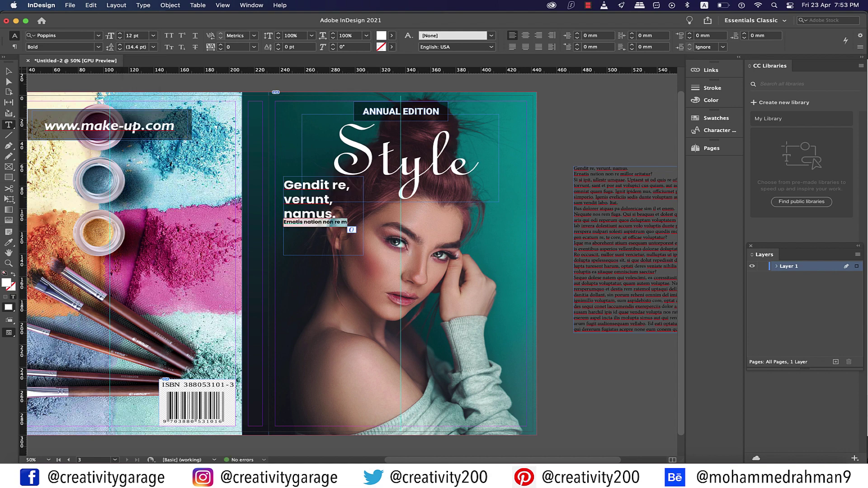
{"action": "left_click", "coordinate": [153, 35]}
{"action": "left_click", "coordinate": [135, 129]}
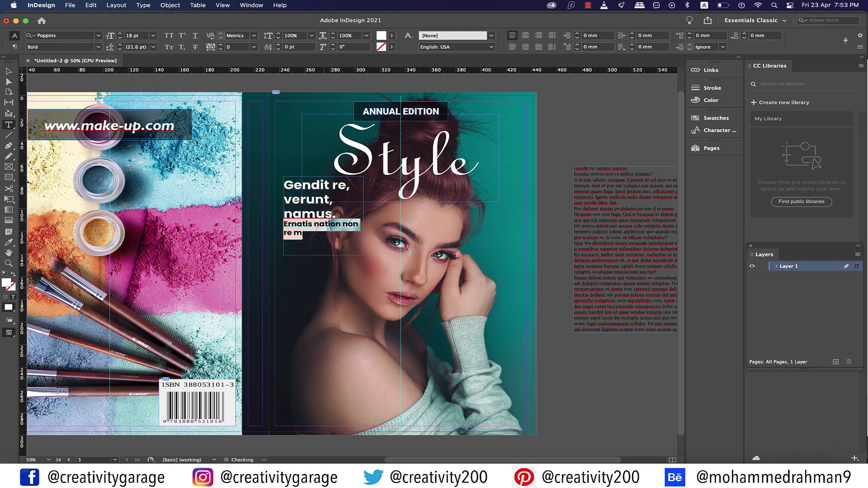
{"action": "key", "text": "Escape"}
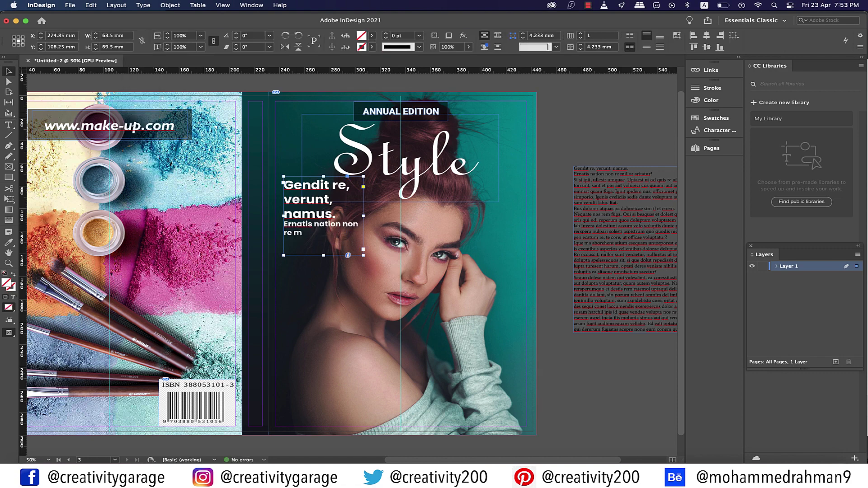
Move the text frame to the front cover's inner margin, widen it to about 77 mm, and duplicate it directly below.
{"action": "left_click", "coordinate": [402, 263]}
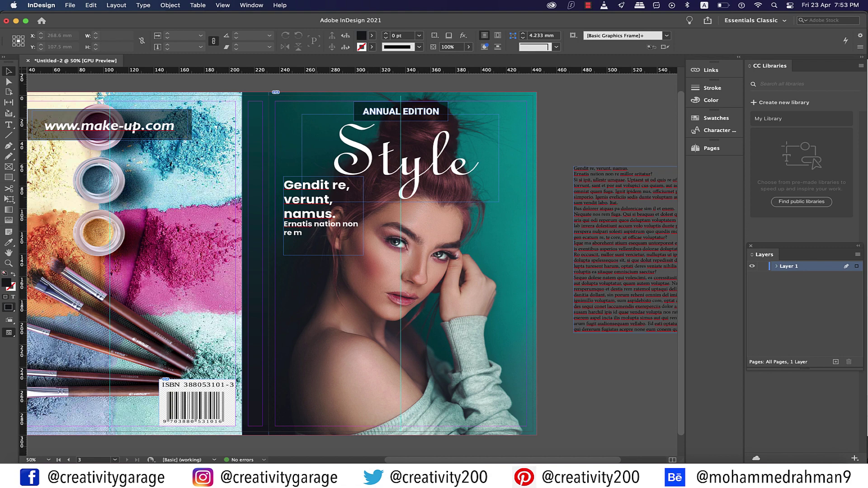
{"action": "left_click_drag", "start_coordinate": [304, 214], "coordinate": [301, 222]}
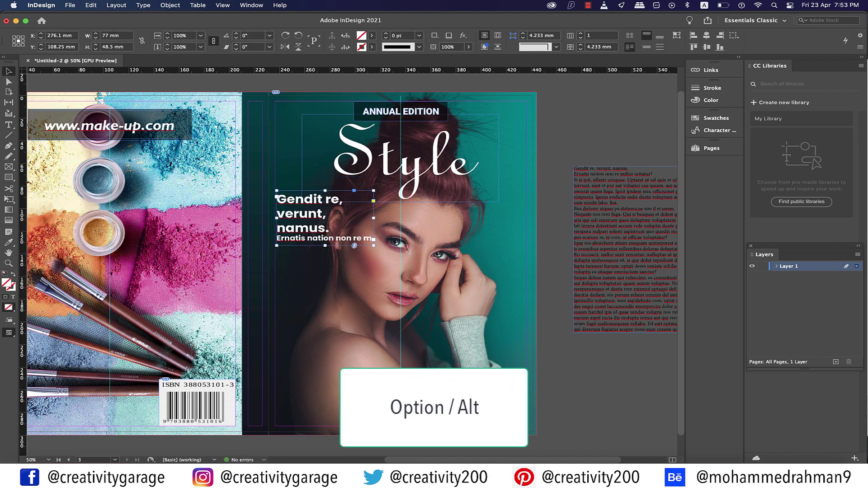
{"action": "left_click_drag", "start_coordinate": [354, 245], "coordinate": [354, 311]}
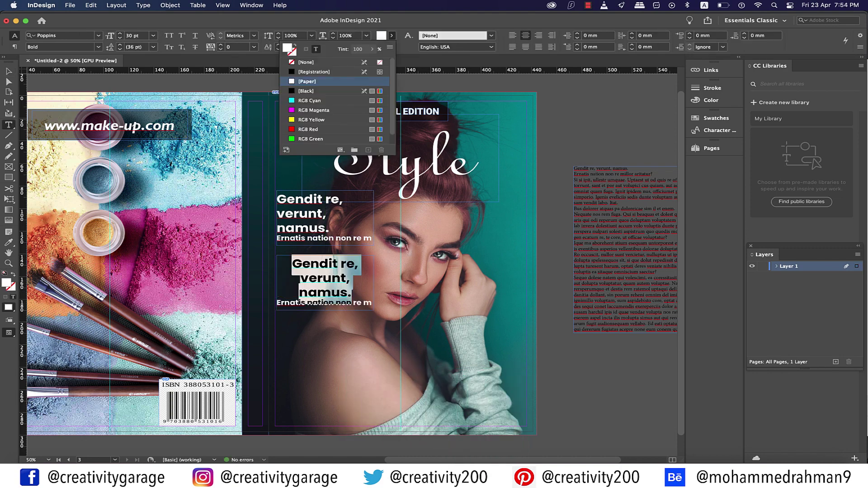
Set the fill of the heading in the duplicated lower blurb to RGB Red.
{"action": "scroll", "coordinate": [316, 121], "scroll_direction": "down", "scroll_amount": 1}
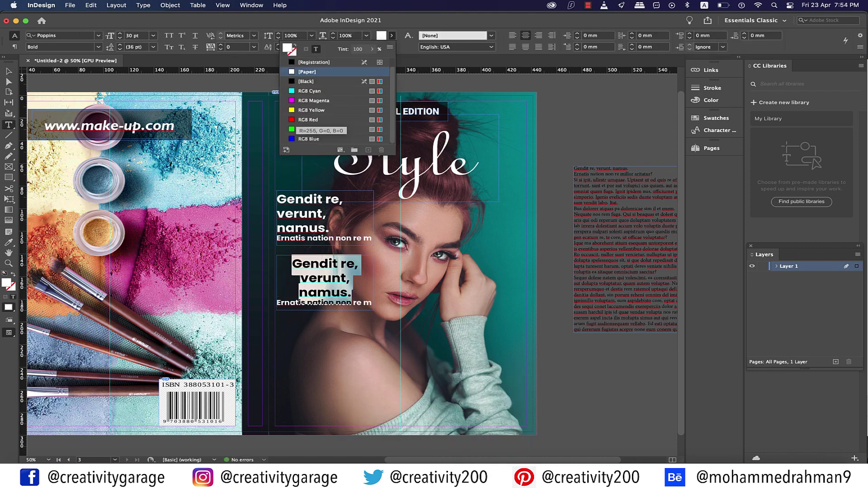
{"action": "left_click", "coordinate": [312, 120]}
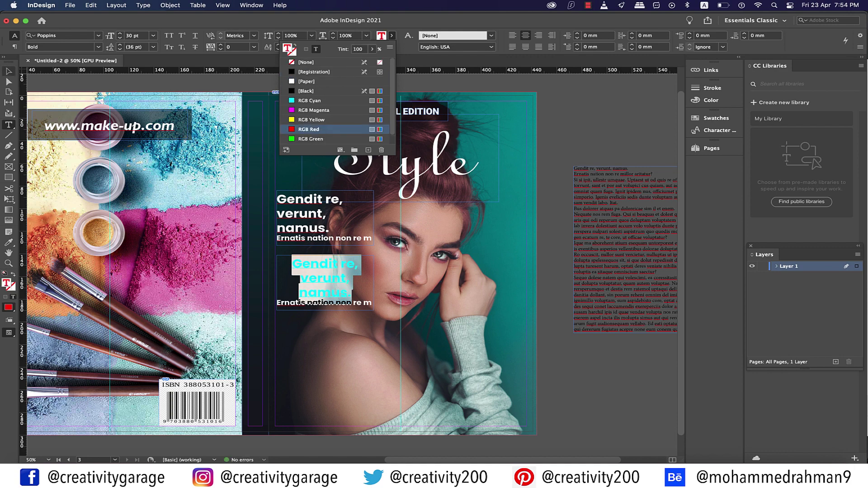
{"action": "key", "text": "Escape"}
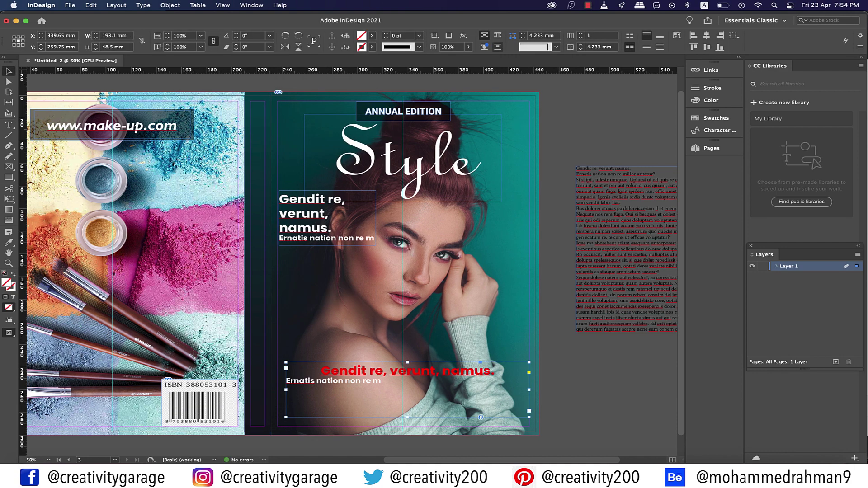
Shorten the lower blurb frame, move it to the front cover's bottom margin, and centre its text.
{"action": "key", "text": "t"}
{"action": "key", "text": "Escape"}
{"action": "mouse_move", "coordinate": [407, 417]}
{"action": "left_mouse_down"}
{"action": "mouse_move", "coordinate": [408, 389]}
{"action": "mouse_move", "coordinate": [416, 415]}
{"action": "left_mouse_up"}
{"action": "key", "text": "super+shift+a"}
Set the fill of the heading "Gendit re, verunt, namus." at the bottom of the front cover to RGB Yellow.
{"action": "double_click", "coordinate": [410, 407]}
{"action": "left_click_drag", "start_coordinate": [319, 409], "coordinate": [494, 409]}
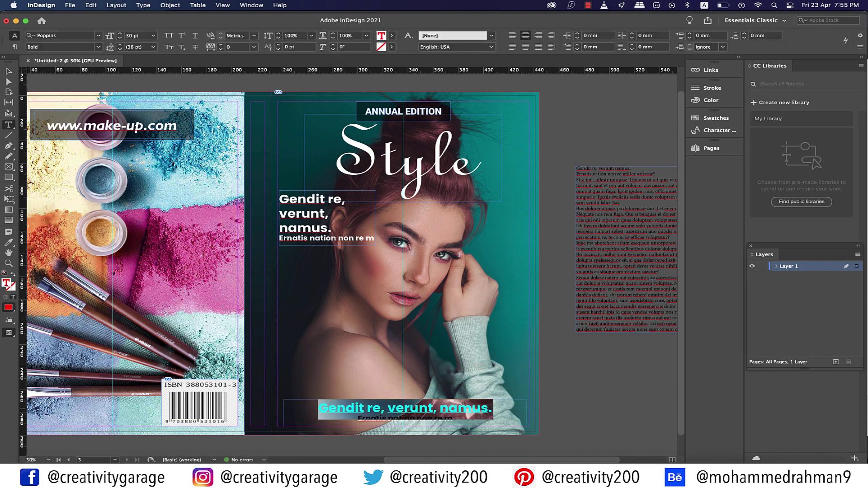
{"action": "left_click", "coordinate": [392, 35]}
{"action": "left_click", "coordinate": [311, 120]}
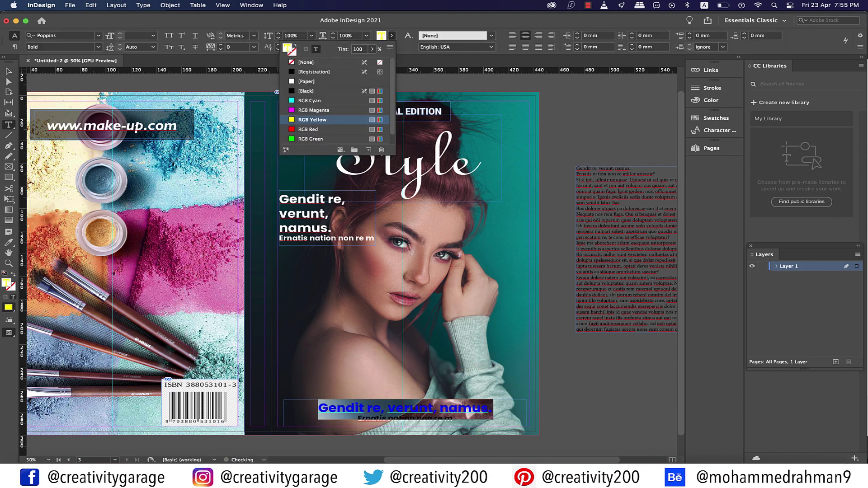
Duplicate the white blurb frame beside the model's face directly below the original.
{"action": "left_click", "coordinate": [9, 71]}
{"action": "left_click_drag", "start_coordinate": [325, 219], "coordinate": [327, 283]}
{"action": "key", "text": "super+v"}
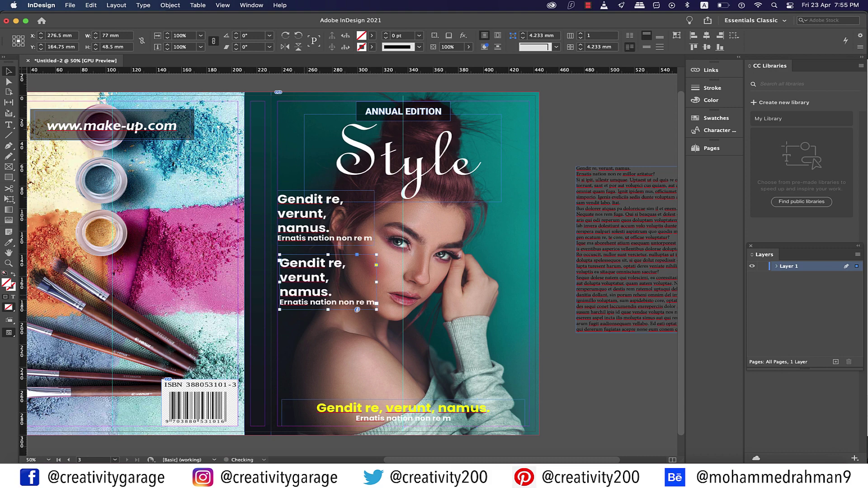
Replace the duplicated blurb's heading with "runt, sant et por au" copied from the placeholder text on the pasteboard.
{"action": "key", "text": "t"}
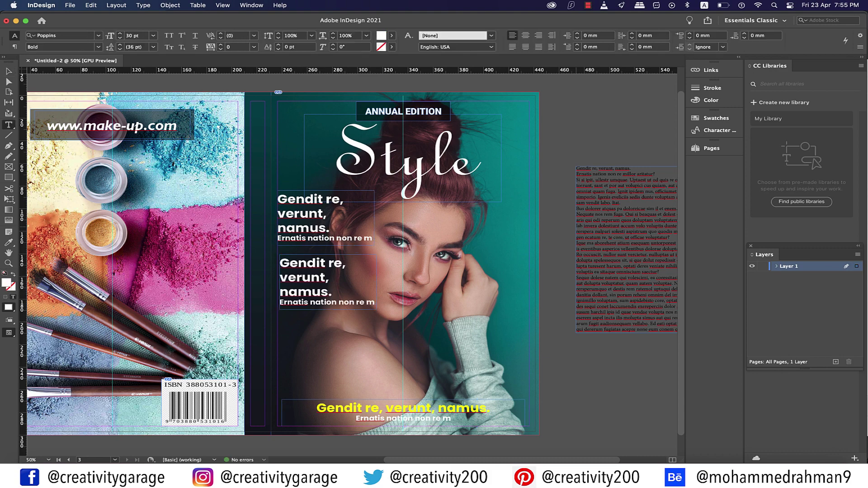
{"action": "left_click_drag", "start_coordinate": [582, 186], "coordinate": [624, 185]}
{"action": "key", "text": "super+c"}
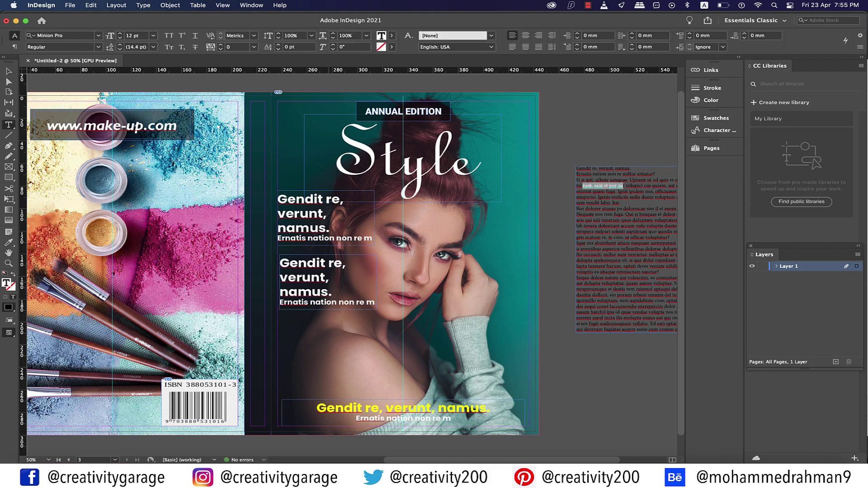
{"action": "mouse_move", "coordinate": [278, 263]}
{"action": "left_mouse_down"}
{"action": "mouse_move", "coordinate": [329, 278]}
{"action": "mouse_move", "coordinate": [280, 270]}
{"action": "left_mouse_up"}
{"action": "key", "text": "super+v"}
{"action": "key", "text": "Return"}
{"action": "key", "text": "BackSpace"}
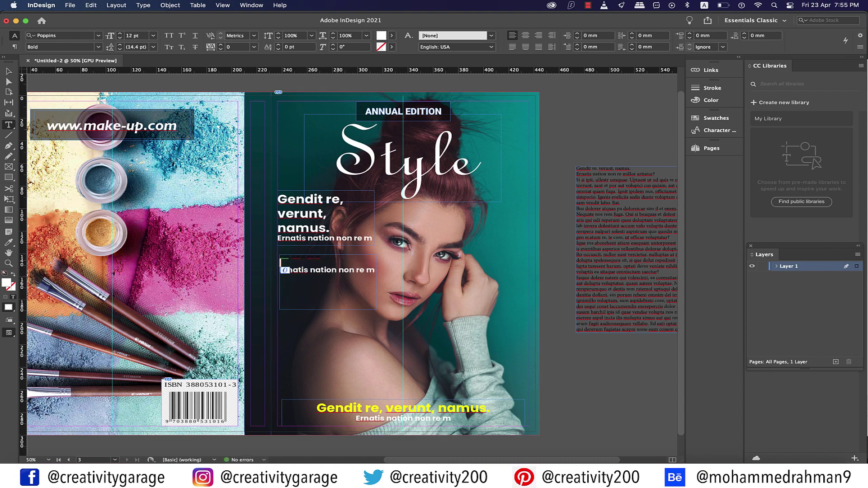
Set the font of the heading "runt, sant et por au" to Swis721 Cn BT.
{"action": "left_click", "coordinate": [321, 257]}
{"action": "left_click", "coordinate": [98, 36]}
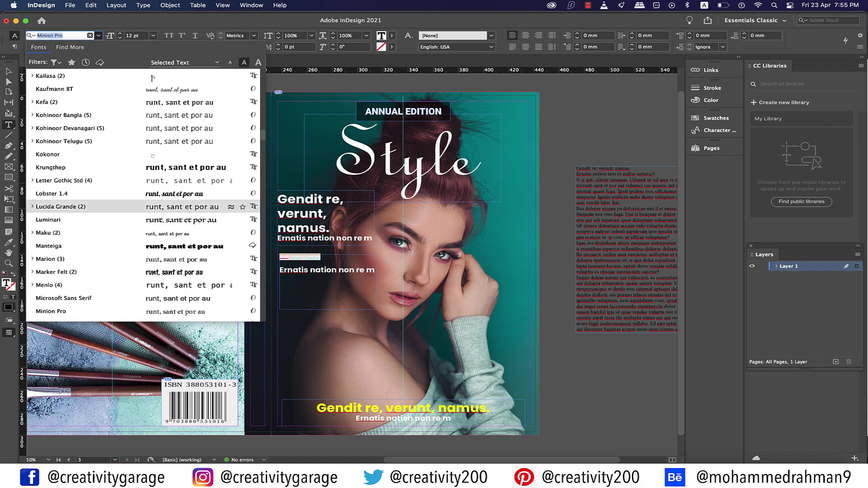
{"action": "scroll", "coordinate": [98, 205], "scroll_direction": "down", "scroll_amount": 20}
{"action": "scroll", "coordinate": [98, 141], "scroll_direction": "up", "scroll_amount": 2}
{"action": "scroll", "coordinate": [143, 194], "scroll_direction": "down", "scroll_amount": 15}
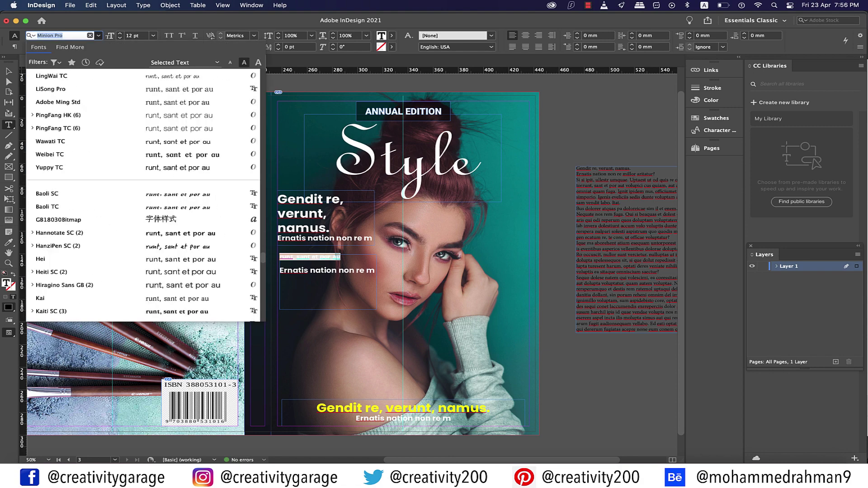
{"action": "left_click", "coordinate": [68, 88]}
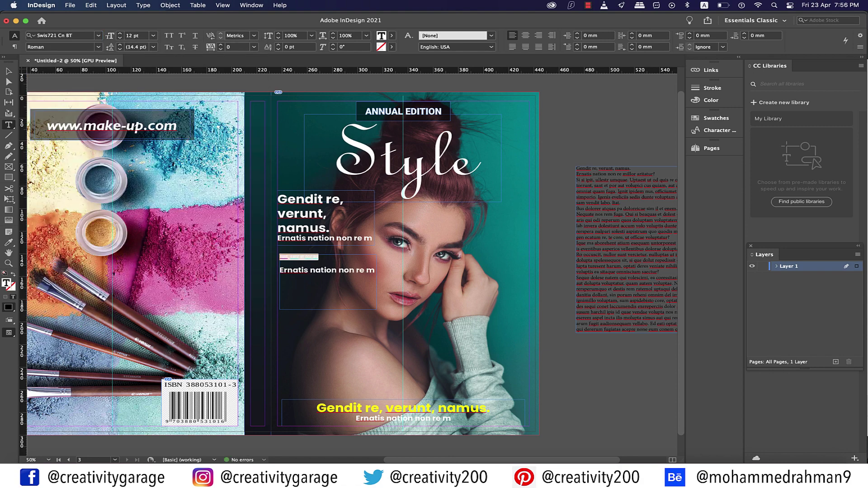
Set the heading "runt, sant et por au" to a [Paper] fill and 48 pt size.
{"action": "left_click", "coordinate": [392, 35]}
{"action": "left_click", "coordinate": [312, 71]}
{"action": "left_click", "coordinate": [154, 36]}
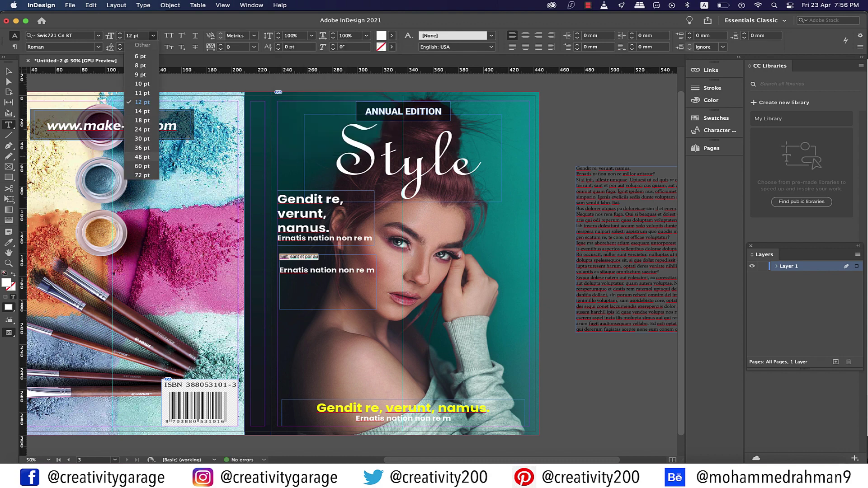
{"action": "left_click", "coordinate": [142, 157]}
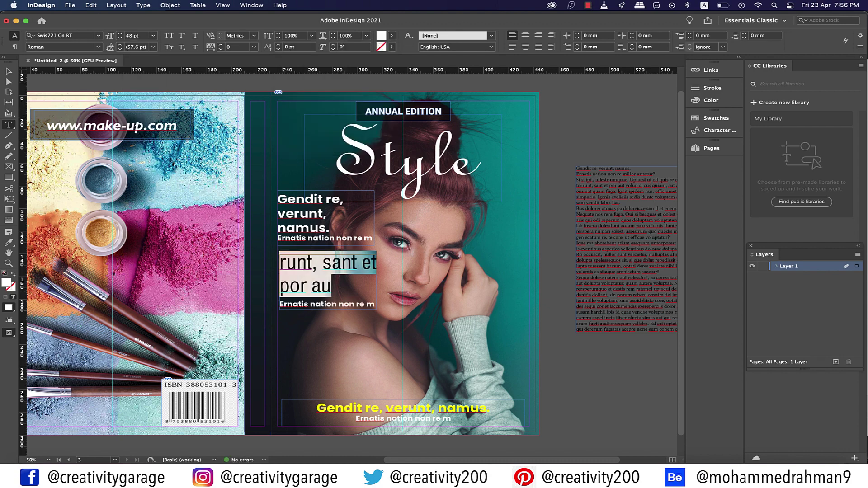
{"action": "left_click", "coordinate": [547, 253]}
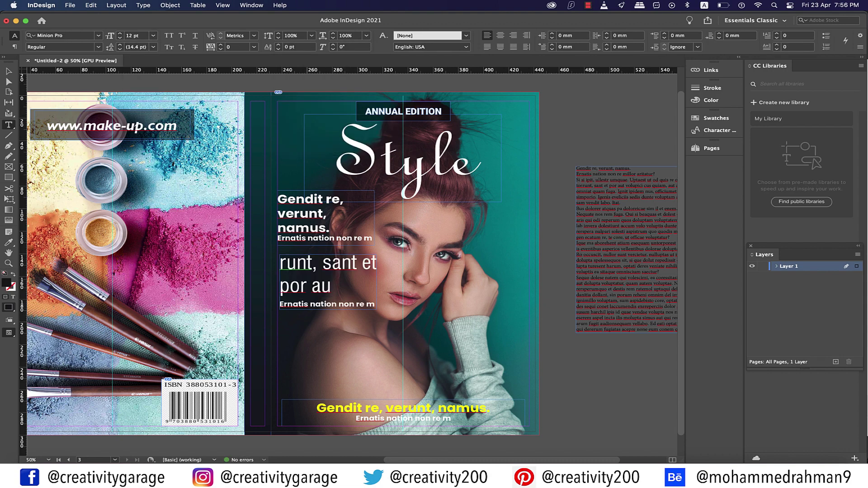
Delete "por au" from the second blurb's heading and place a copy of the shortened frame at the cover's lower outer edge.
{"action": "left_click_drag", "start_coordinate": [332, 286], "coordinate": [280, 286]}
{"action": "key", "text": "BackSpace"}
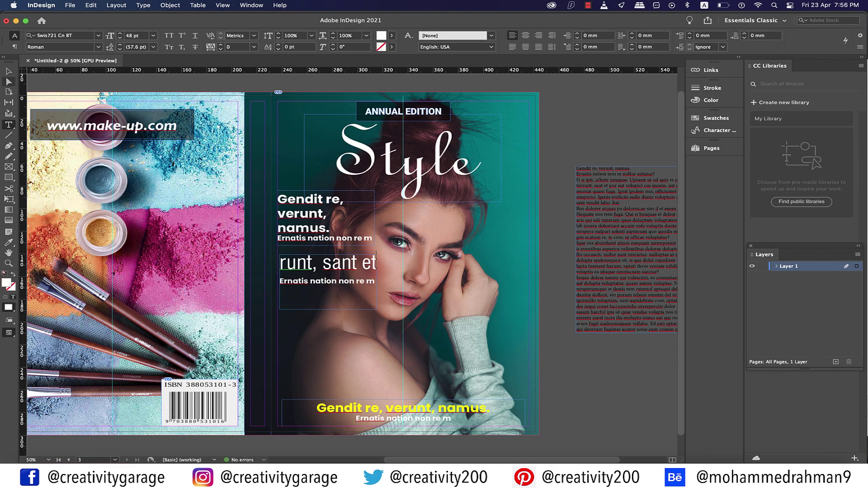
{"action": "left_click", "coordinate": [9, 72]}
{"action": "left_click_drag", "start_coordinate": [328, 310], "coordinate": [535, 370]}
Draw a circle about 64 mm in diameter below the "runt, sant et" blurb and fill it with RGB Yellow.
{"action": "left_click", "coordinate": [9, 177]}
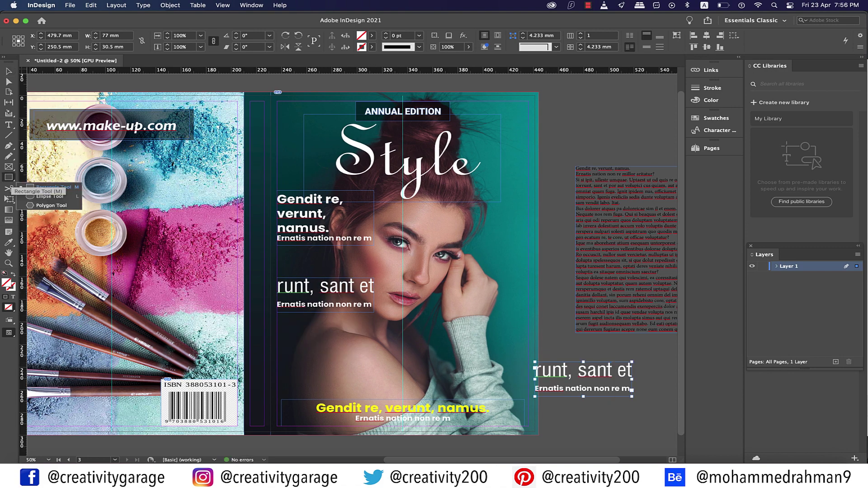
{"action": "left_click", "coordinate": [44, 197]}
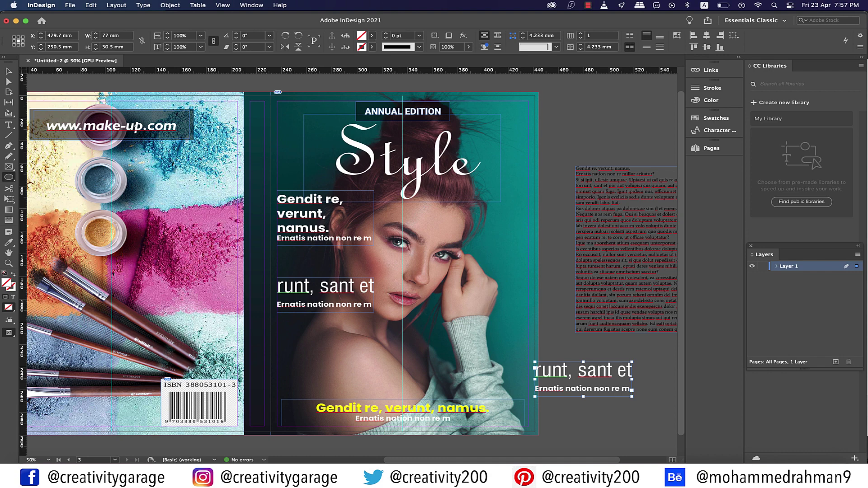
{"action": "left_click_drag", "start_coordinate": [313, 357], "coordinate": [354, 394]}
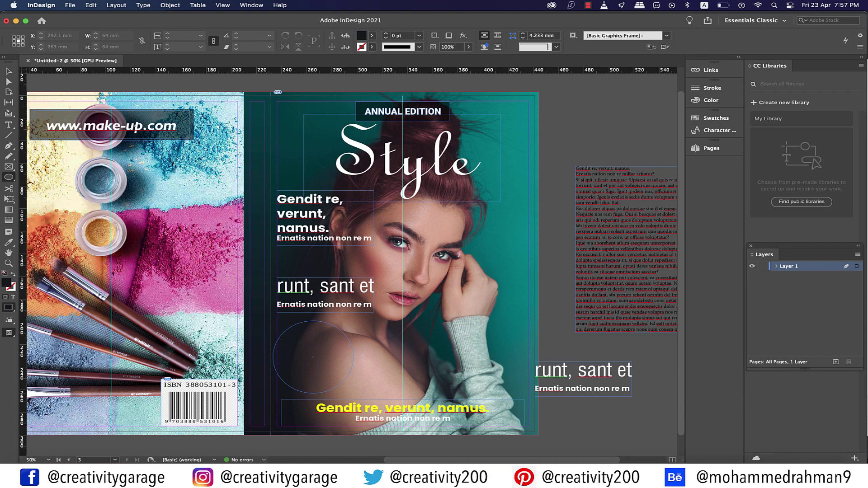
{"action": "left_click_drag", "start_coordinate": [273, 393], "coordinate": [273, 393]}
{"action": "left_click", "coordinate": [372, 35]}
{"action": "left_click", "coordinate": [293, 120]}
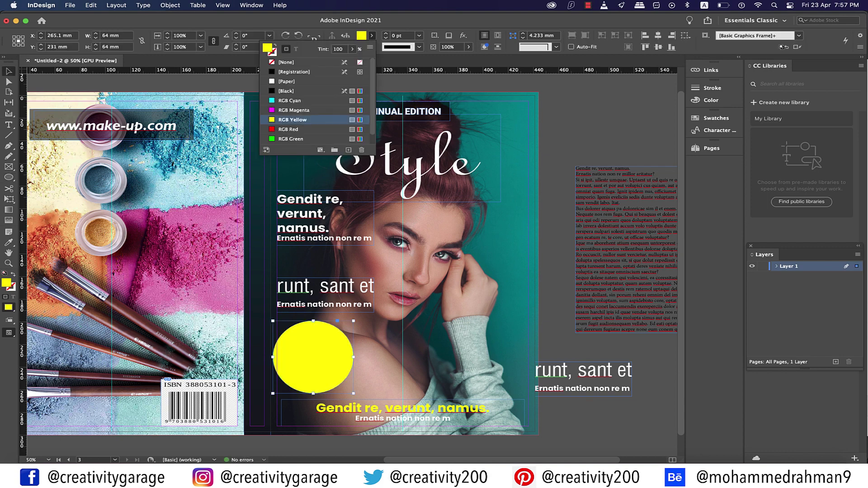
Switch the RGB Yellow swatch to HSB colour mode with saturation 94% and brightness 92%.
{"action": "double_click", "coordinate": [293, 119]}
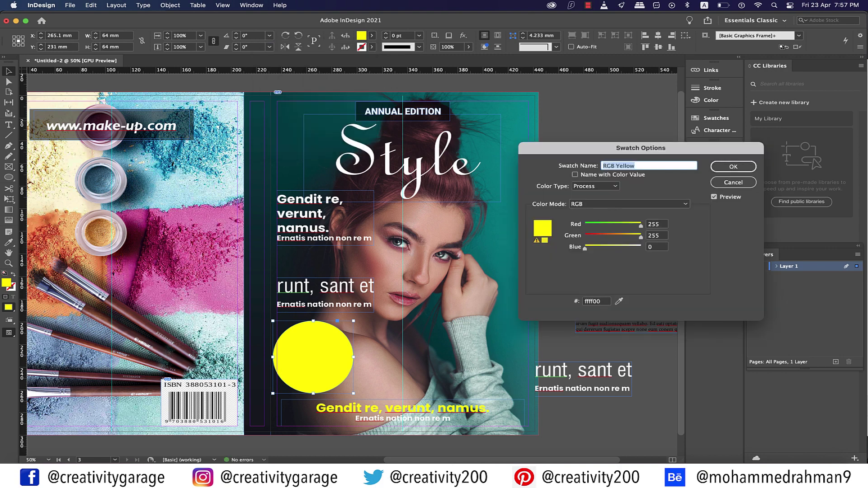
{"action": "left_click", "coordinate": [630, 204]}
{"action": "scroll", "coordinate": [630, 233], "scroll_direction": "down", "scroll_amount": 2}
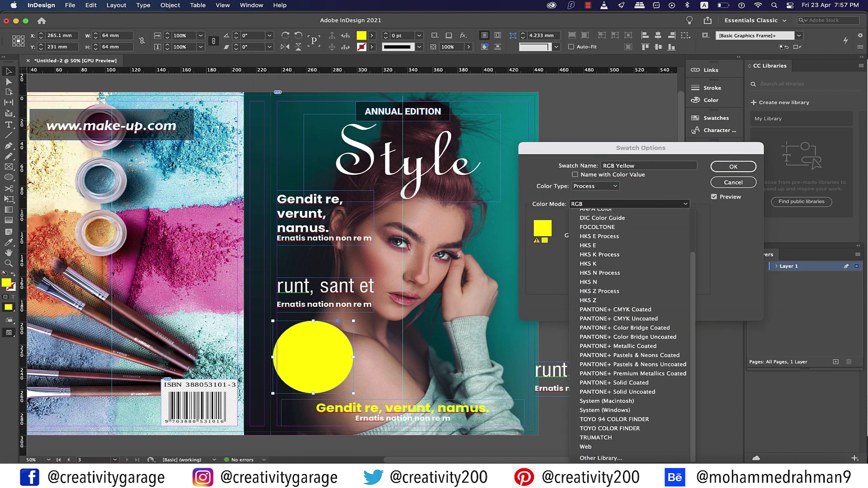
{"action": "scroll", "coordinate": [629, 335], "scroll_direction": "up", "scroll_amount": 1}
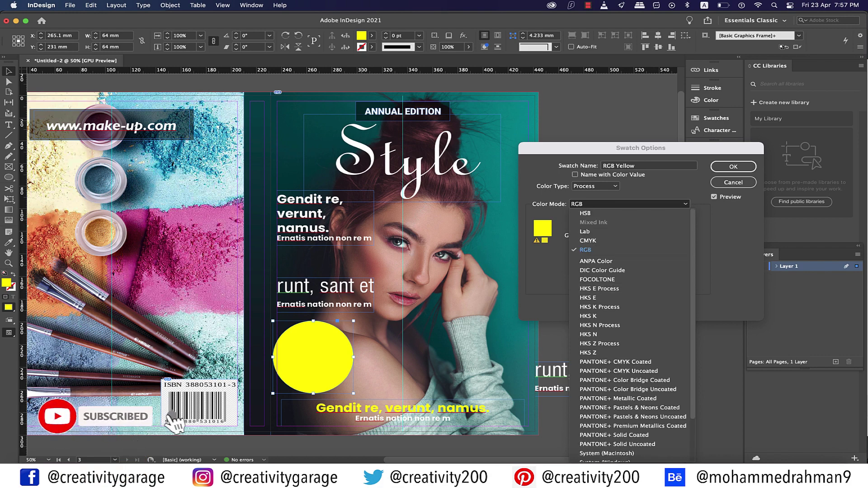
{"action": "left_click", "coordinate": [587, 214]}
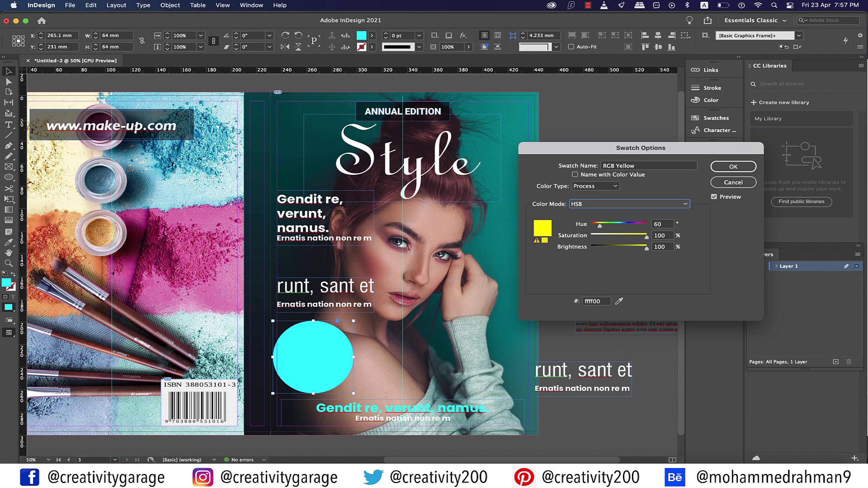
{"action": "left_click_drag", "start_coordinate": [646, 237], "coordinate": [644, 238]}
{"action": "left_click_drag", "start_coordinate": [647, 249], "coordinate": [642, 248]}
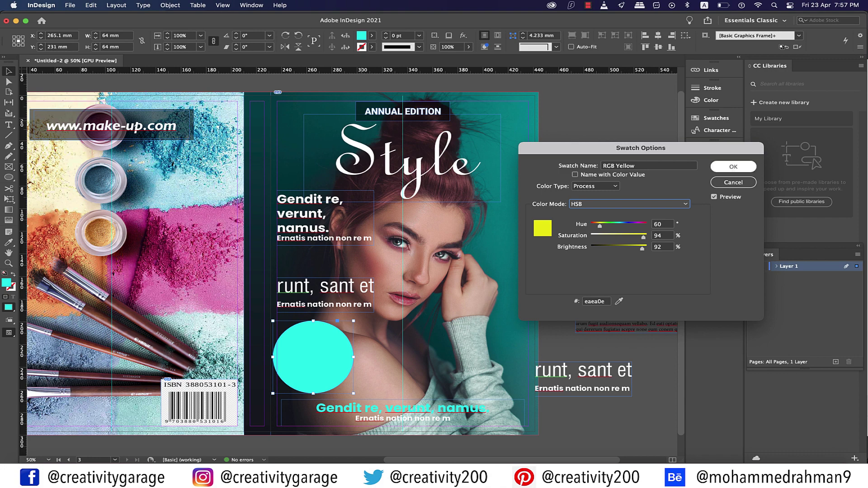
{"action": "left_click", "coordinate": [734, 167]}
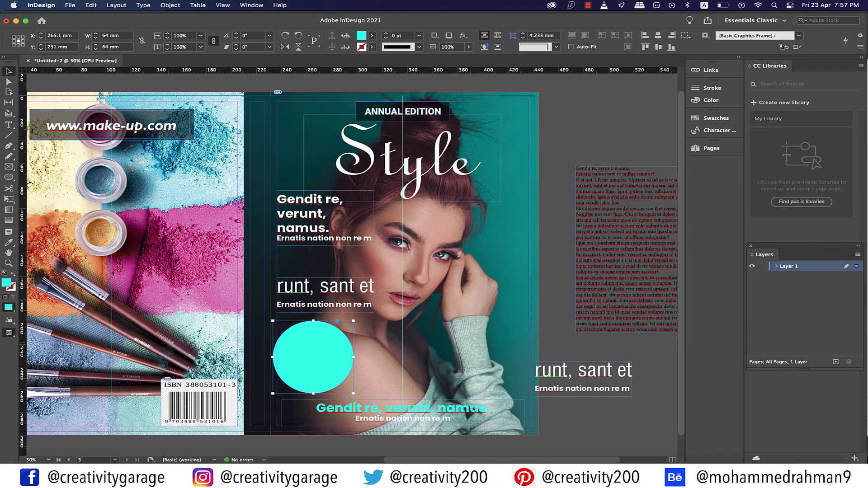
Add a Bevel and Emboss effect to the circle with the Outer Bevel style and Smooth technique.
{"action": "right_click", "coordinate": [313, 357]}
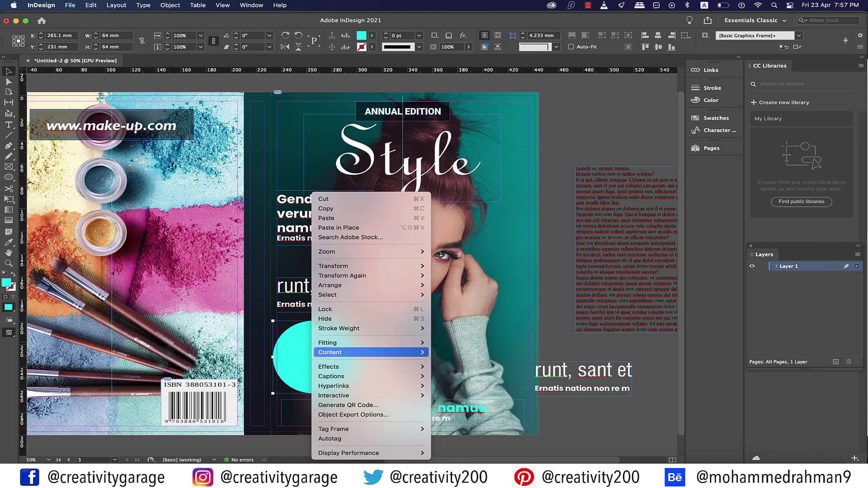
{"action": "mouse_move", "coordinate": [344, 367]}
{"action": "left_click", "coordinate": [464, 415]}
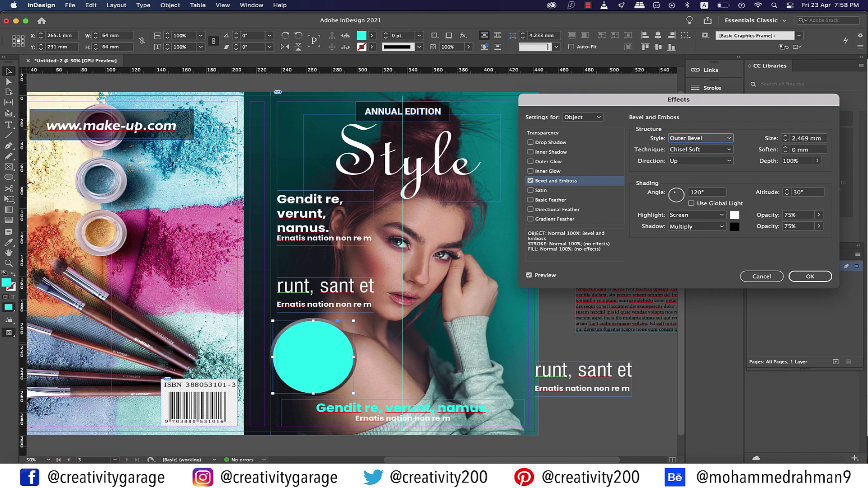
{"action": "left_click", "coordinate": [700, 150]}
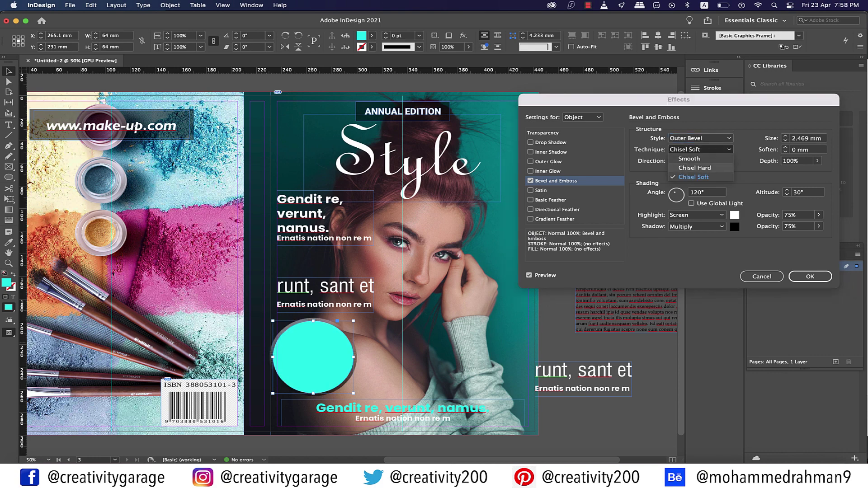
{"action": "left_click", "coordinate": [695, 168]}
{"action": "left_click", "coordinate": [701, 150]}
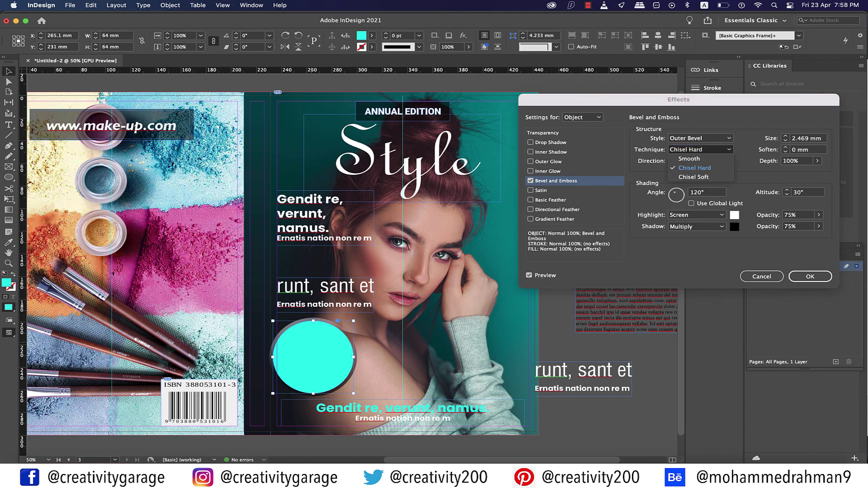
{"action": "left_click", "coordinate": [689, 158]}
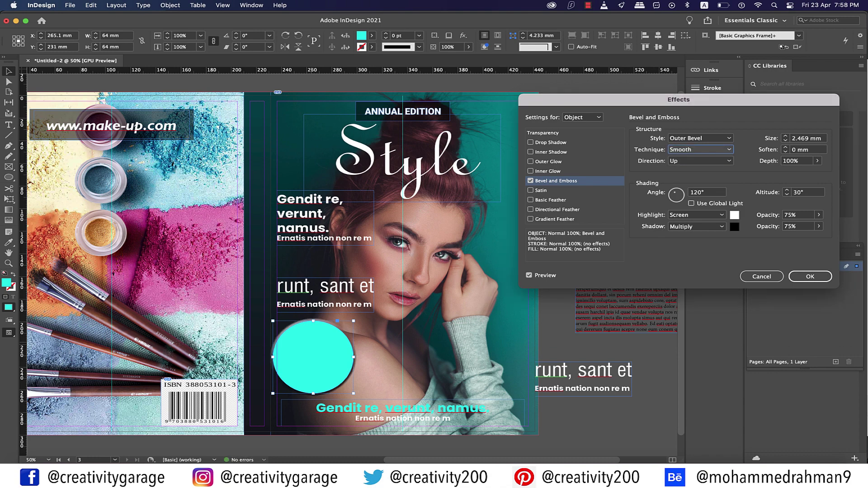
Set the bevel's highlight mode to Multiply, adjust its size, and apply the effect to the circle.
{"action": "left_click", "coordinate": [698, 215]}
{"action": "left_click", "coordinate": [692, 206]}
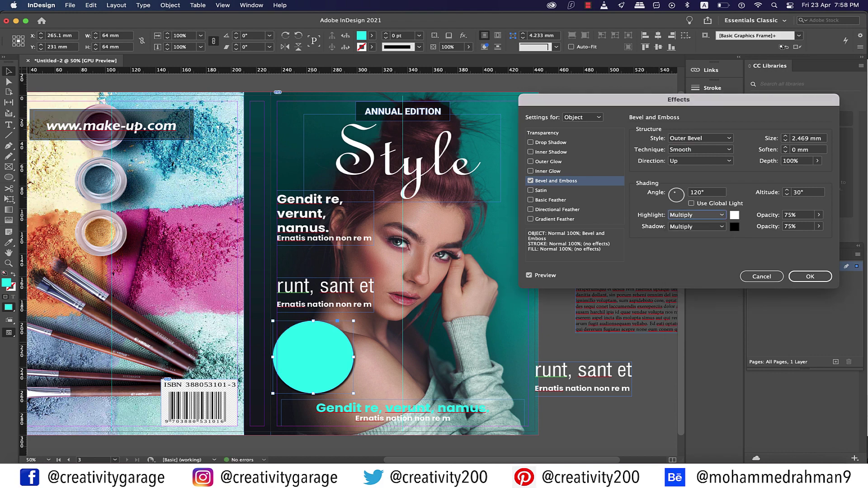
{"action": "left_click", "coordinate": [786, 137]}
{"action": "left_click", "coordinate": [786, 136]}
{"action": "left_click", "coordinate": [810, 277]}
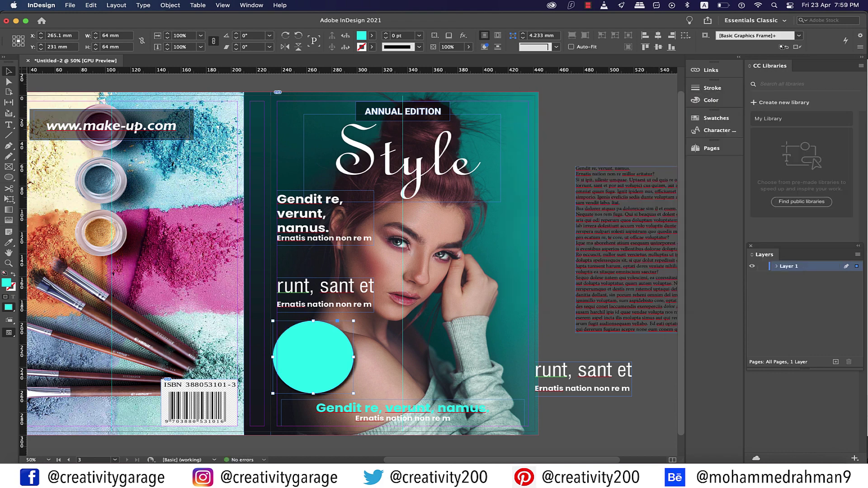
Move the circle to about X 268.2 mm, Y 230 mm, against the front cover's inner margin.
{"action": "left_click", "coordinate": [405, 264]}
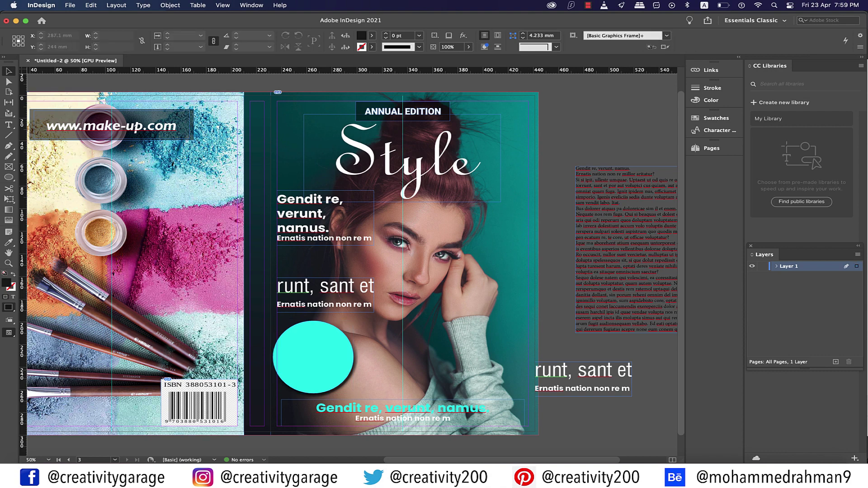
{"action": "left_click_drag", "start_coordinate": [312, 357], "coordinate": [316, 356]}
{"action": "left_click", "coordinate": [405, 264]}
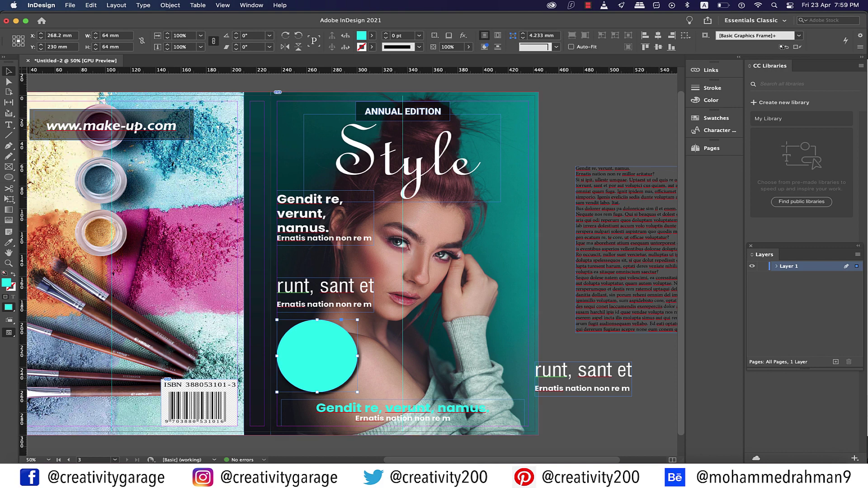
Replace all the text in the spare blurb frame beside the front cover with "10% Off".
{"action": "double_click", "coordinate": [555, 383]}
{"action": "key", "text": "super+a"}
{"action": "type", "text": "10% Off"}
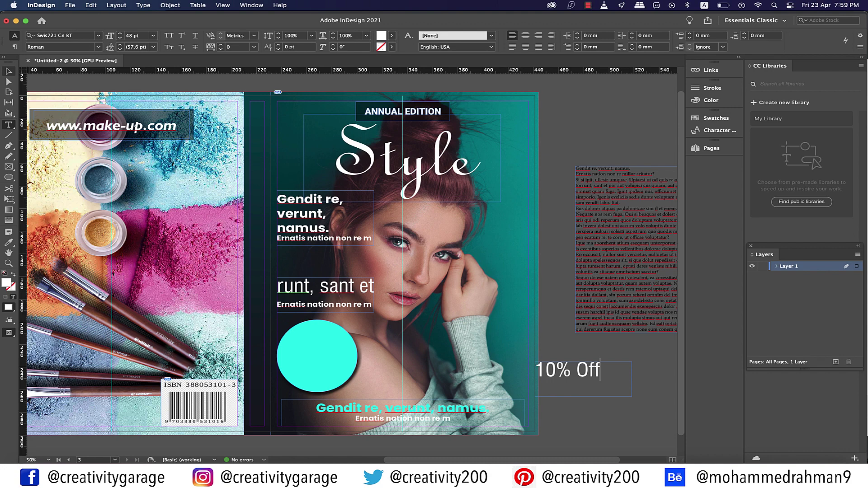
Colour "10% Off" with the dark teal sampled from the front cover photo's background and centre the line in its frame.
{"action": "key", "text": "super+a"}
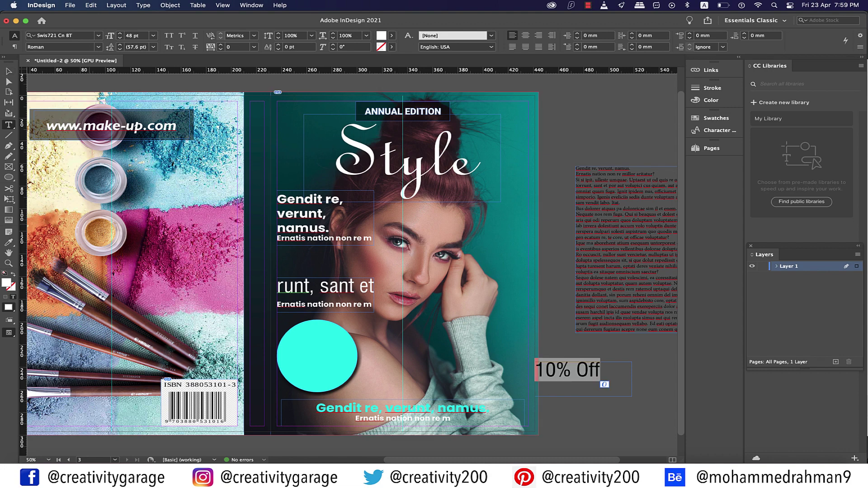
{"action": "left_click", "coordinate": [8, 242]}
{"action": "left_click", "coordinate": [514, 327]}
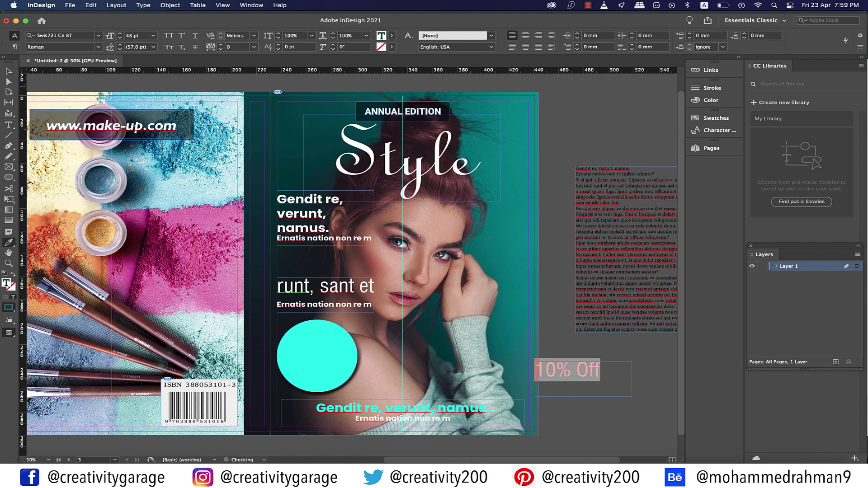
{"action": "left_click", "coordinate": [9, 72]}
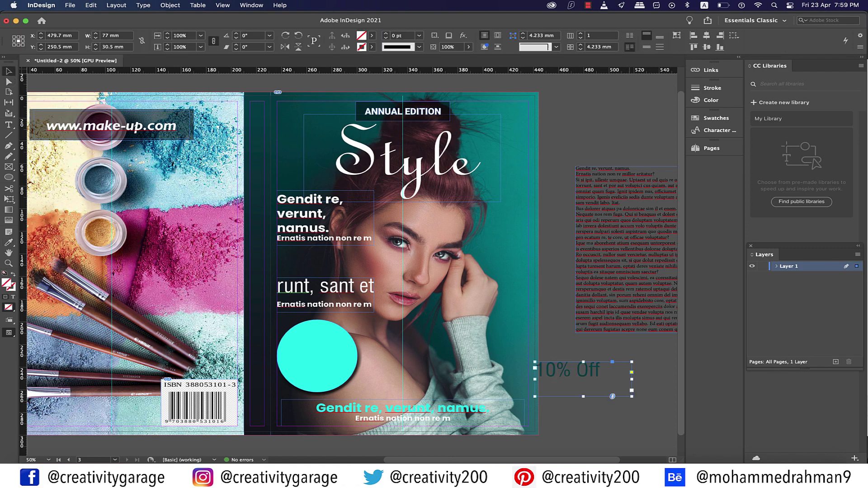
{"action": "double_click", "coordinate": [589, 369]}
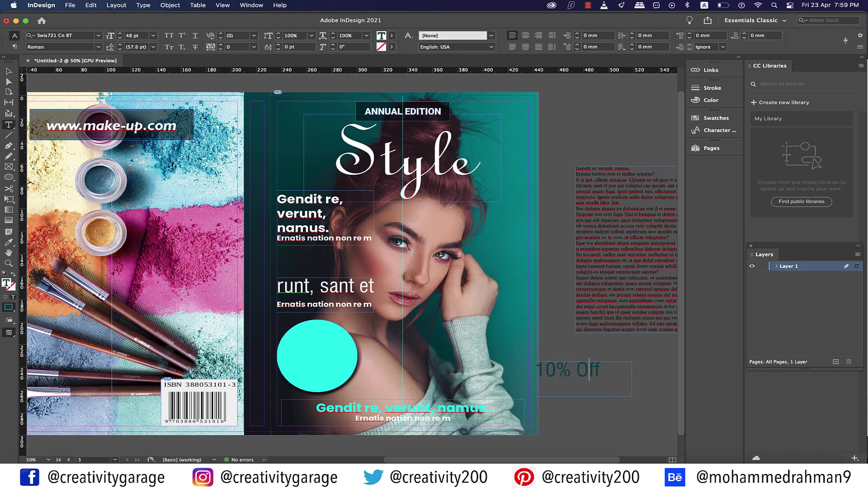
{"action": "key", "text": "super+shift+c"}
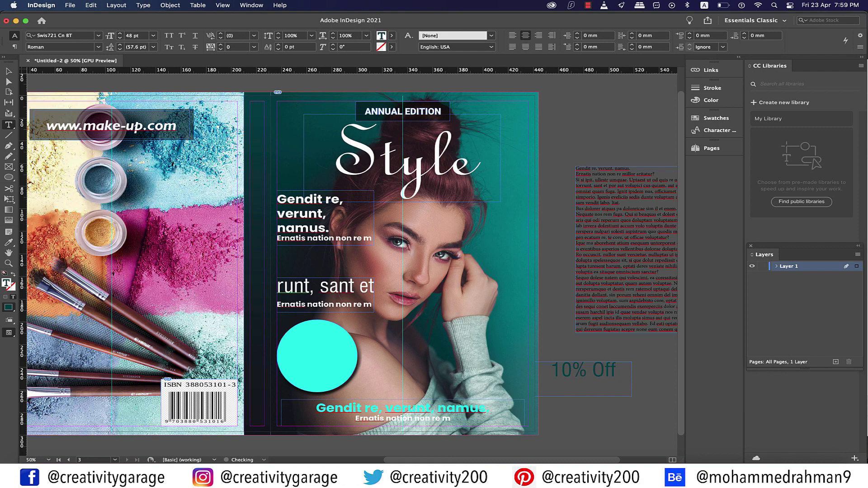
{"action": "key", "text": "Escape"}
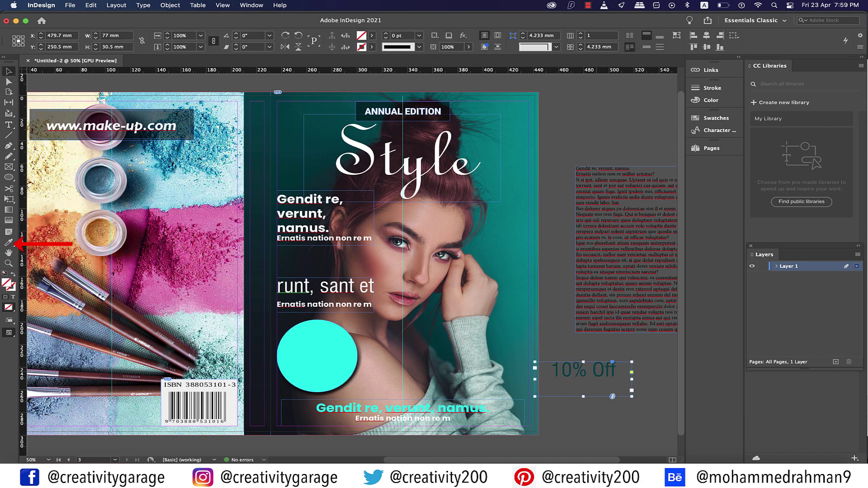
Enlarge the "10% Off" frame to about 94.8 × 61.25 mm and add "Coupon Inside" as a second line.
{"action": "double_click", "coordinate": [615, 371]}
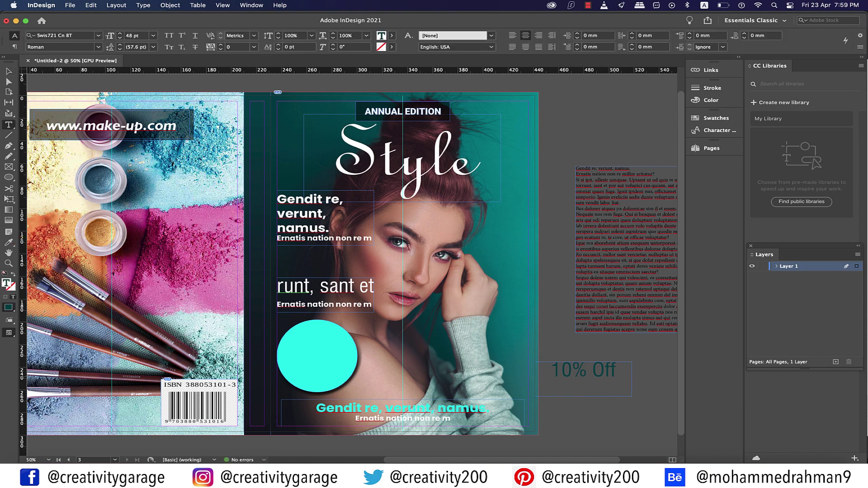
{"action": "key", "text": "Escape"}
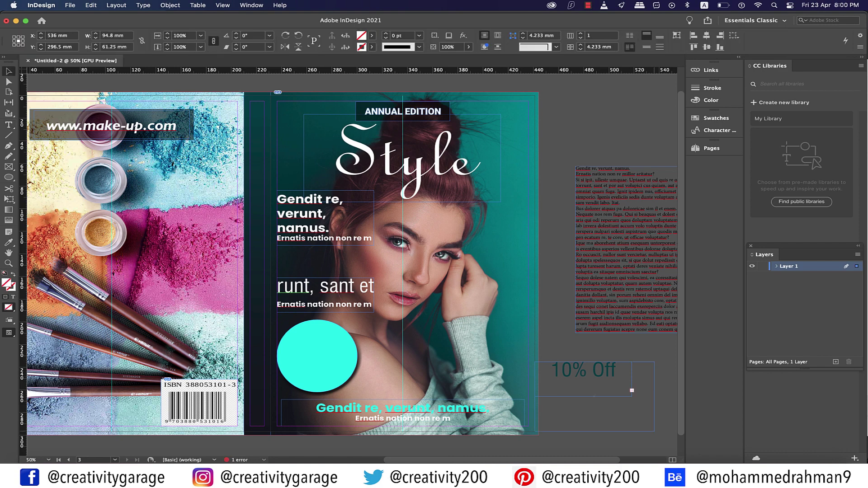
{"action": "left_click_drag", "start_coordinate": [631, 396], "coordinate": [654, 431]}
{"action": "key", "text": "Return"}
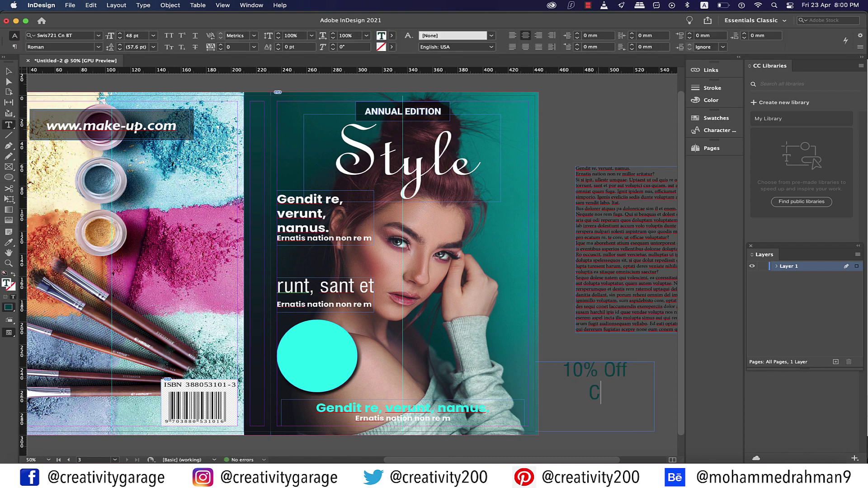
{"action": "type", "text": "oupon "}
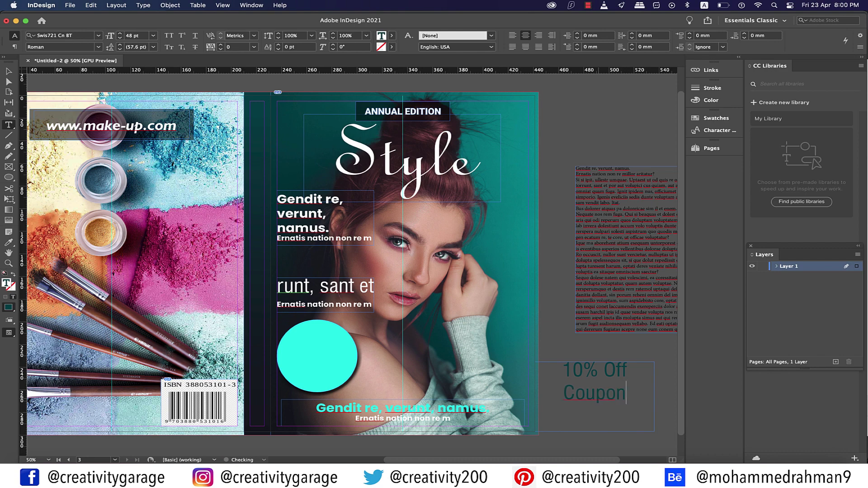
{"action": "type", "text": "Inside"}
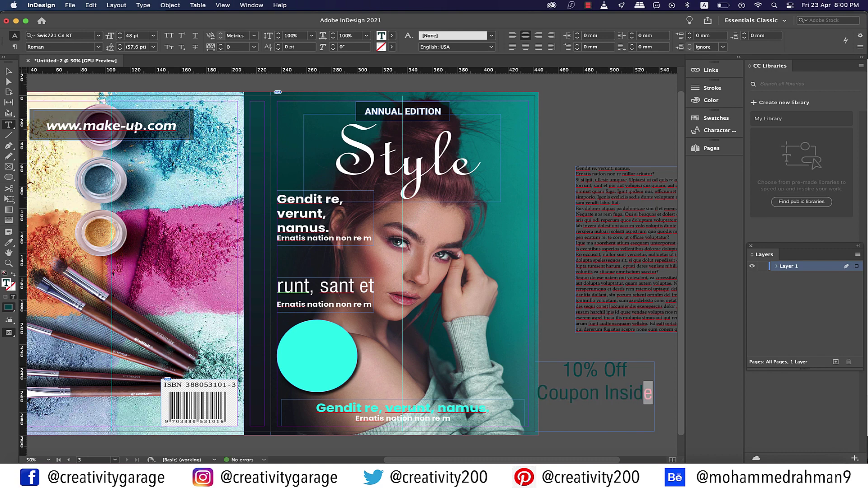
Set the "Coupon Inside" line to 24 pt.
{"action": "triple_click", "coordinate": [649, 393]}
{"action": "left_click", "coordinate": [153, 35]}
{"action": "left_click", "coordinate": [142, 120]}
{"action": "left_click", "coordinate": [153, 35]}
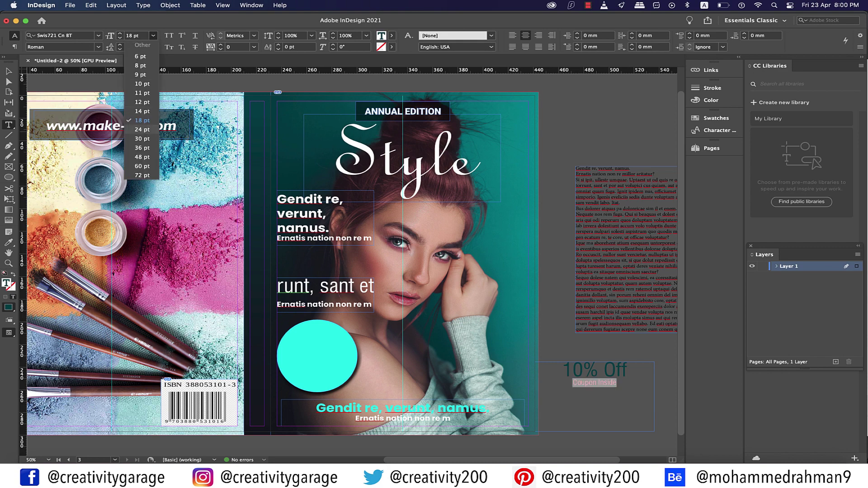
{"action": "left_click", "coordinate": [142, 130]}
{"action": "key", "text": "Escape"}
Move the coupon text frame onto the cyan circle and narrow it to about 62.6 mm to match the circle's width.
{"action": "double_click", "coordinate": [595, 384]}
{"action": "key", "text": "Escape"}
{"action": "left_click_drag", "start_coordinate": [595, 431], "coordinate": [317, 360]}
{"action": "left_click_drag", "start_coordinate": [377, 361], "coordinate": [356, 360]}
{"action": "left_click_drag", "start_coordinate": [257, 360], "coordinate": [276, 360]}
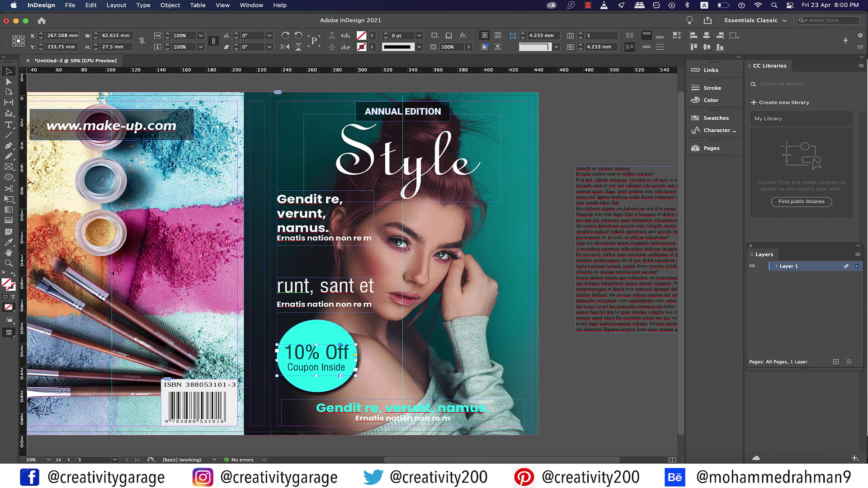
Rotate the coupon text frame 15° and break "Coupon Inside" onto two lines, adjusting the frame over the circle.
{"action": "left_click_drag", "start_coordinate": [358, 342], "coordinate": [353, 333]}
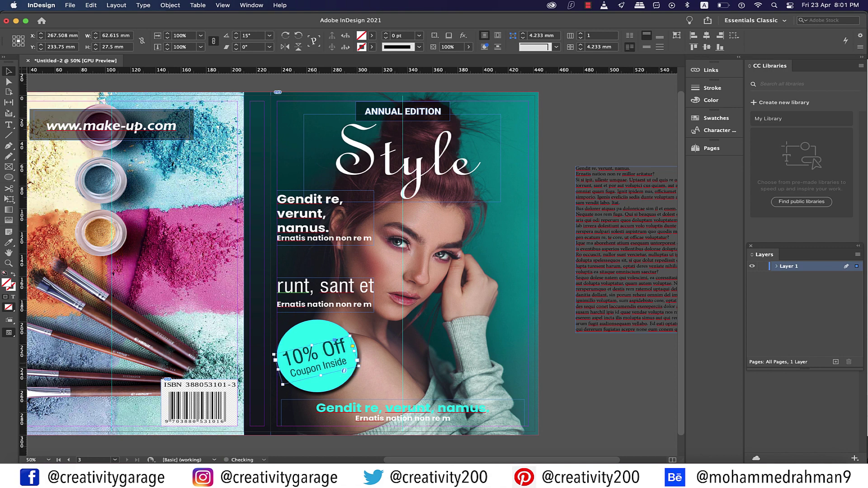
{"action": "double_click", "coordinate": [324, 366]}
{"action": "key", "text": "Return"}
{"action": "key", "text": "Escape"}
{"action": "left_click_drag", "start_coordinate": [321, 376], "coordinate": [346, 376]}
{"action": "left_click", "coordinate": [559, 364]}
Set the "10% Off" line in the badge to 36 pt.
{"action": "double_click", "coordinate": [317, 349]}
{"action": "triple_click", "coordinate": [316, 349]}
{"action": "left_click", "coordinate": [110, 36]}
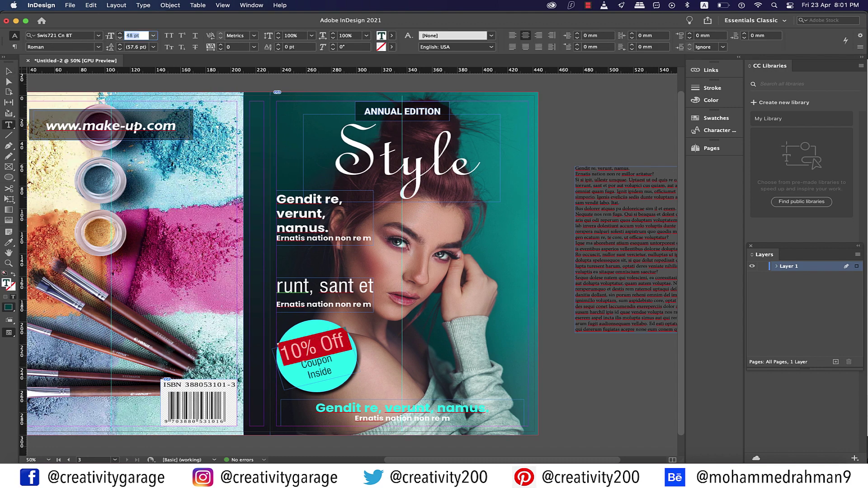
{"action": "type", "text": "36"}
{"action": "key", "text": "Return"}
{"action": "key", "text": "Escape"}
{"action": "left_click", "coordinate": [559, 364]}
Make the "10% Off" line in the badge bold.
{"action": "scroll", "coordinate": [404, 264], "scroll_direction": "down", "scroll_amount": 1}
{"action": "triple_click", "coordinate": [313, 329]}
{"action": "left_click", "coordinate": [98, 48]}
{"action": "left_click", "coordinate": [39, 75]}
{"action": "left_click_drag", "start_coordinate": [300, 345], "coordinate": [332, 352]}
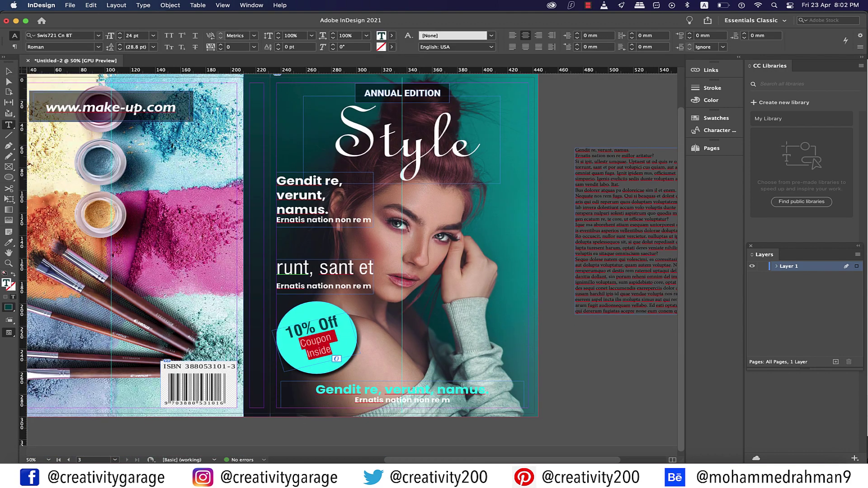
{"action": "key", "text": "Escape"}
Align the coupon text frame and the cyan circle by their horizontal and vertical centres.
{"action": "left_click", "coordinate": [559, 365]}
{"action": "left_click", "coordinate": [314, 339]}
{"action": "left_click", "coordinate": [326, 368], "text": "shift"}
{"action": "left_click", "coordinate": [326, 368]}
{"action": "left_click", "coordinate": [655, 35]}
{"action": "left_click", "coordinate": [656, 47]}
{"action": "left_click", "coordinate": [559, 365]}
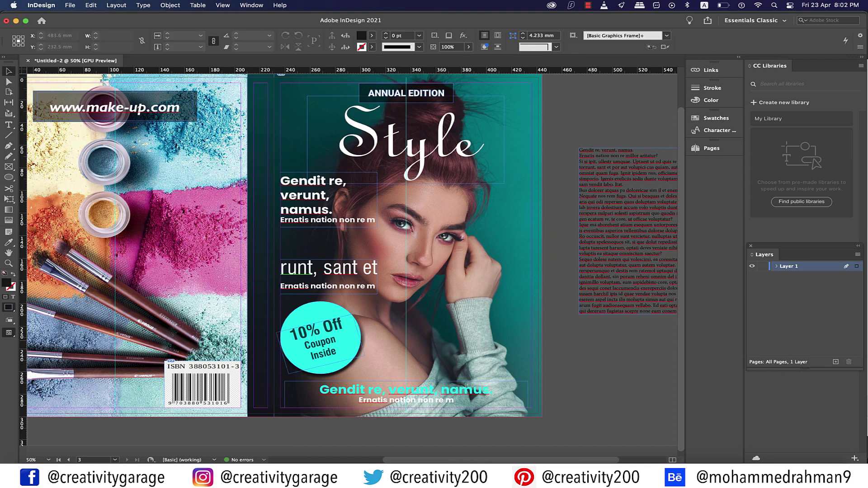
Duplicate the "runt, sant et" blurb and place the copy over the model's sweater near the front cover's outer margin.
{"action": "key", "text": "super+minus"}
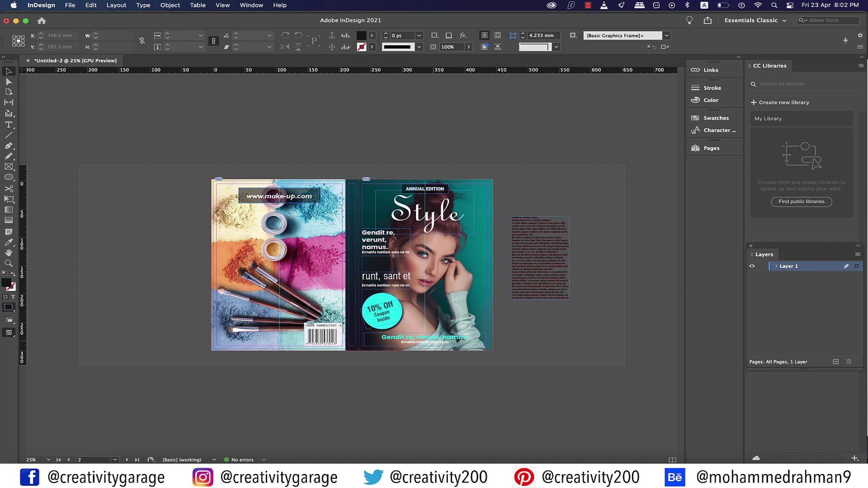
{"action": "key", "text": "super+equal"}
{"action": "left_click_drag", "start_coordinate": [523, 287], "coordinate": [486, 243]}
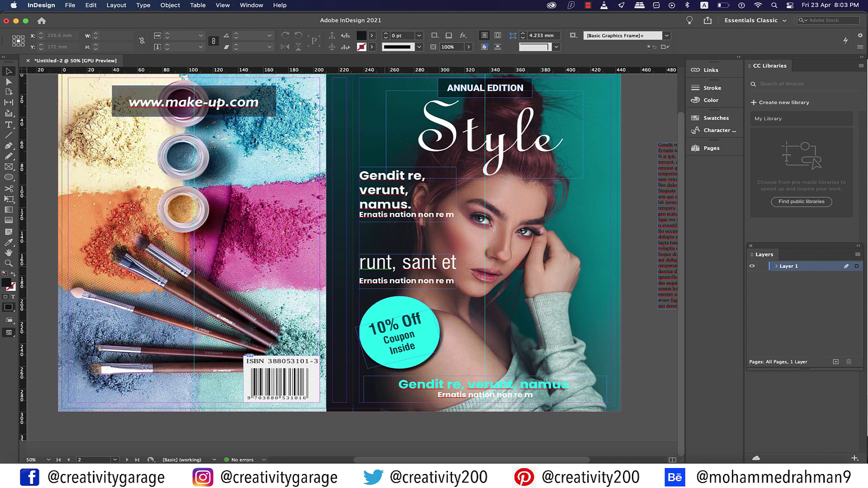
{"action": "left_click", "coordinate": [385, 267]}
{"action": "left_click_drag", "start_coordinate": [437, 289], "coordinate": [591, 345]}
Change the copied blurb's heading to "GEMNITS" and its body text to "Ernatis nation non re msdc dadas sdas adsasd df".
{"action": "triple_click", "coordinate": [568, 321]}
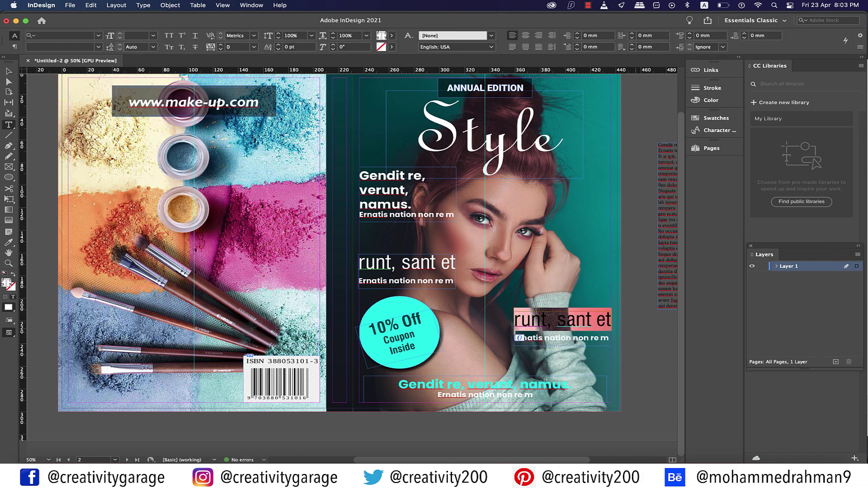
{"action": "type", "text": "GEMNITSEr-"}
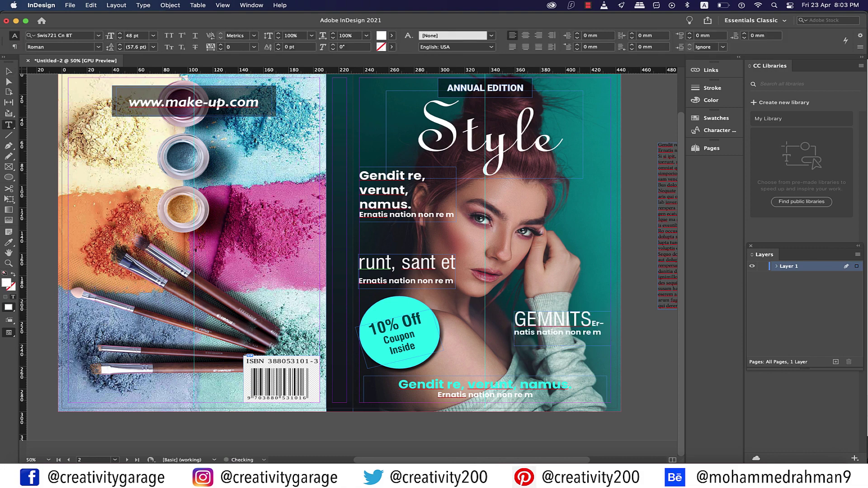
{"action": "key", "text": "Return"}
{"action": "type", "text": "Ernatis nation non re msdc dadas"}
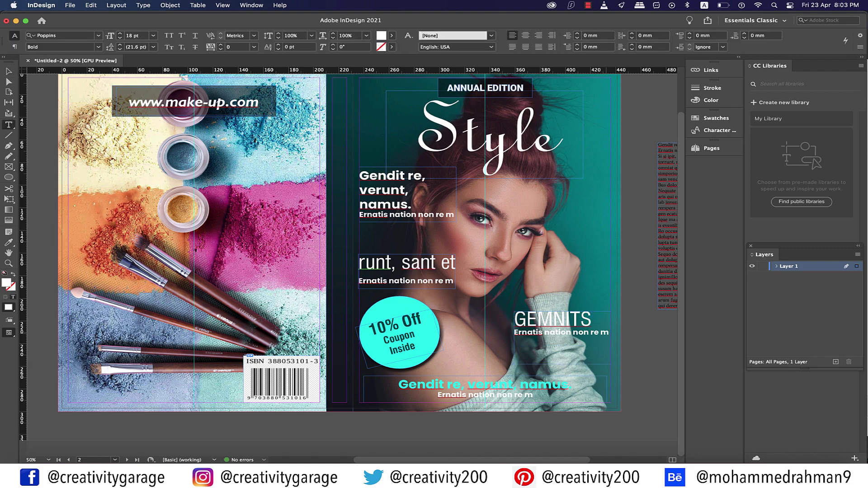
{"action": "type", "text": " sdas adsasd df"}
Fill the "GEMNITS" heading with the RGB Cyan swatch.
{"action": "double_click", "coordinate": [553, 320]}
{"action": "left_click", "coordinate": [392, 35]}
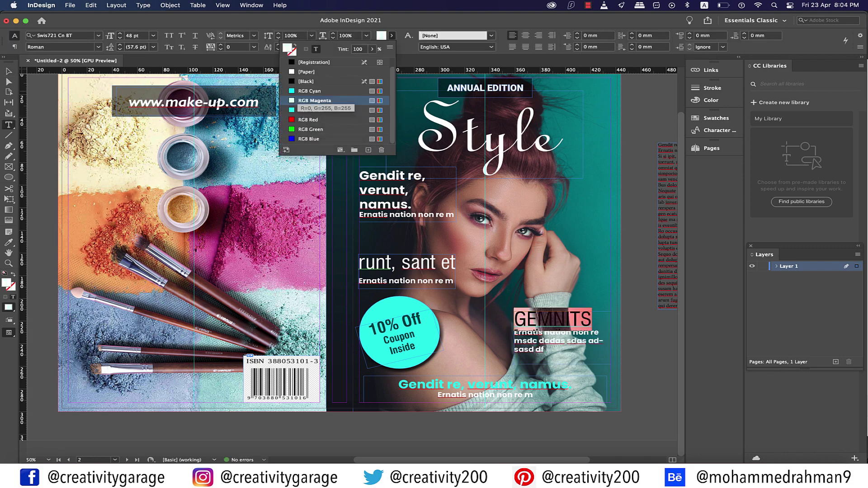
{"action": "left_click", "coordinate": [310, 91]}
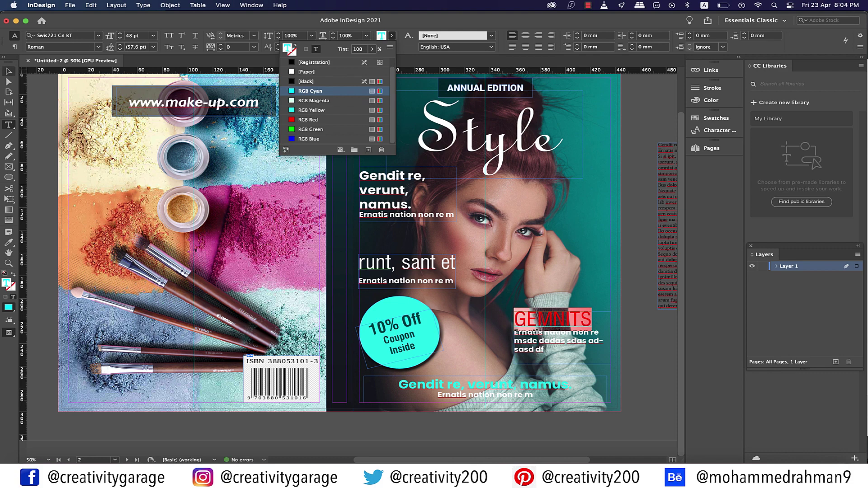
{"action": "key", "text": "Escape"}
{"action": "key", "text": "Escape"}
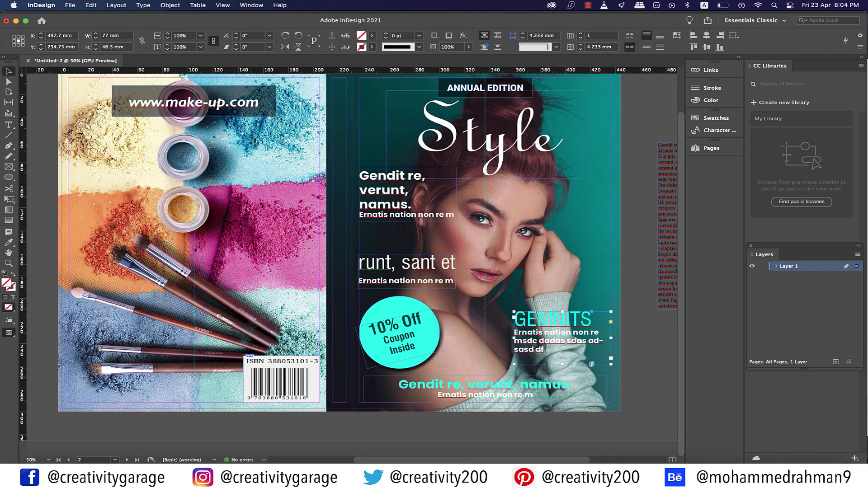
Change the font of the "GEMNITS" heading to Baloo.
{"action": "double_click", "coordinate": [565, 319]}
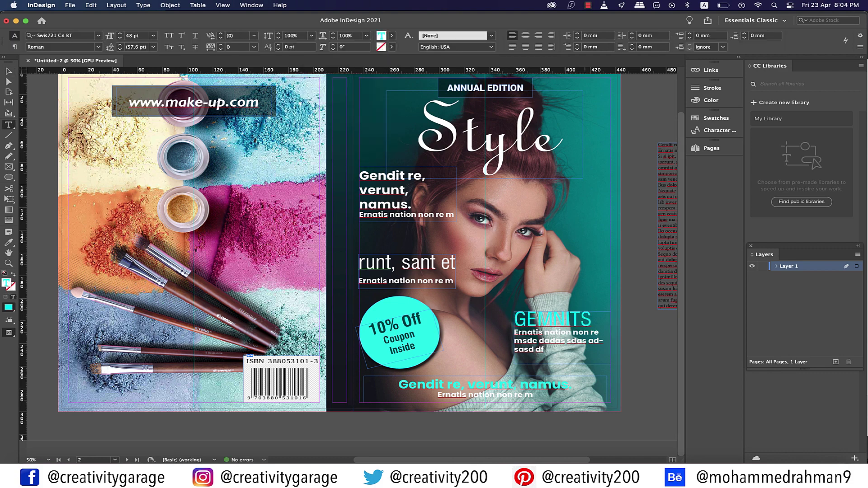
{"action": "left_click_drag", "start_coordinate": [593, 321], "coordinate": [514, 320]}
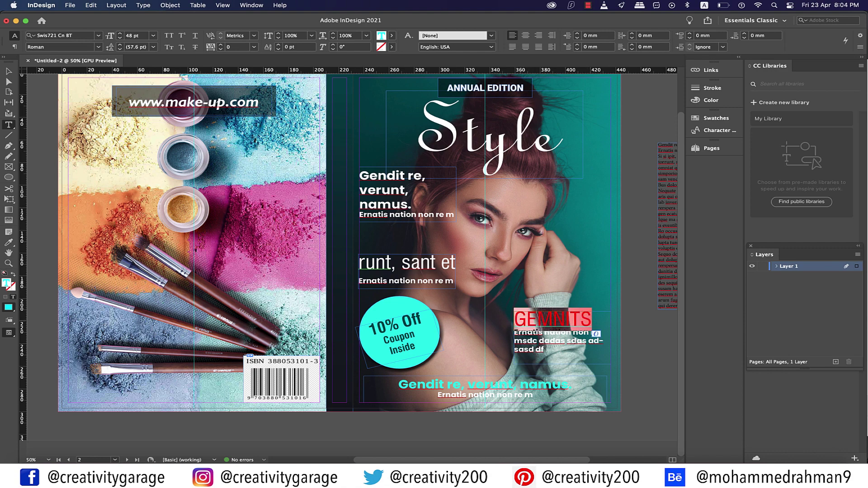
{"action": "left_click", "coordinate": [59, 36]}
{"action": "key", "text": "Down"}
{"action": "key", "text": "Down"}
{"action": "key", "text": "Down"}
{"action": "key", "text": "Down"}
{"action": "key", "text": "Down"}
{"action": "key", "text": "Down"}
{"action": "key", "text": "Down"}
{"action": "key", "text": "Down"}
{"action": "key", "text": "Down"}
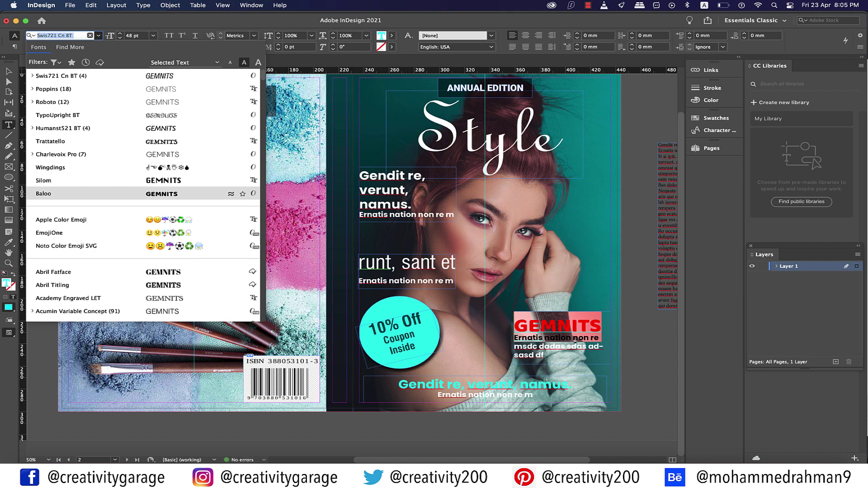
{"action": "key", "text": "Return"}
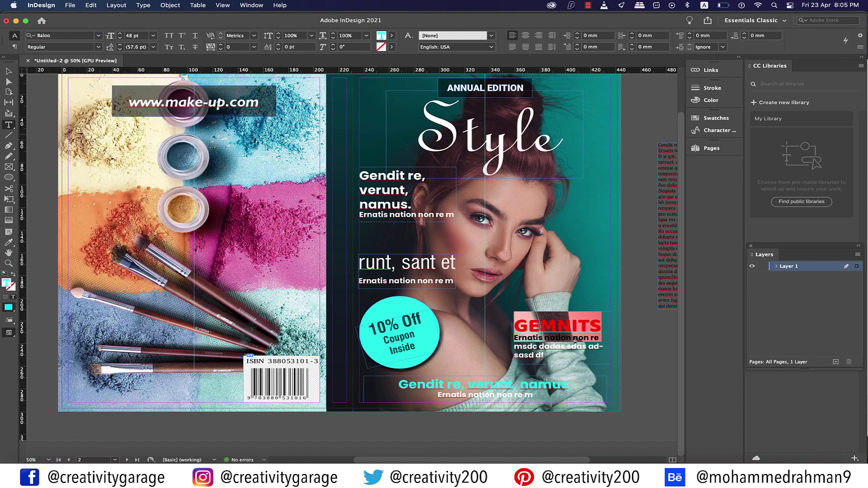
Give the "GEMNITS" heading text a [Black] stroke.
{"action": "left_click", "coordinate": [9, 71]}
{"action": "double_click", "coordinate": [559, 326]}
{"action": "double_click", "coordinate": [558, 326]}
{"action": "left_click", "coordinate": [391, 47]}
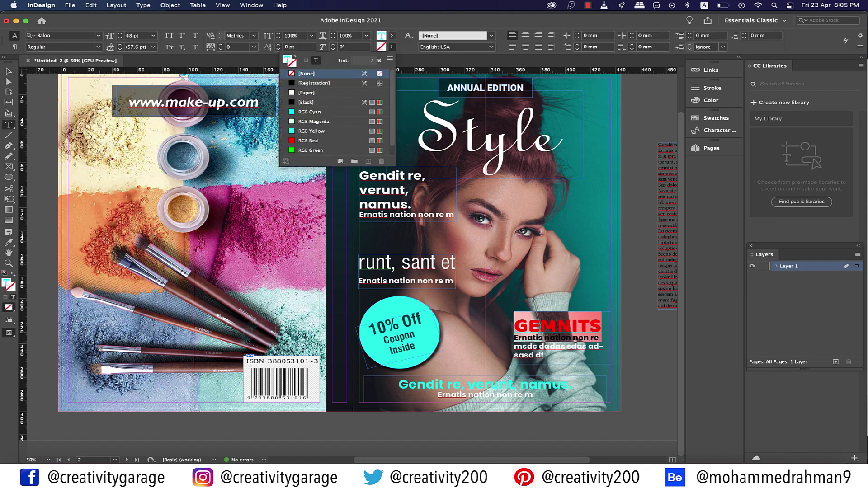
{"action": "left_click", "coordinate": [313, 103]}
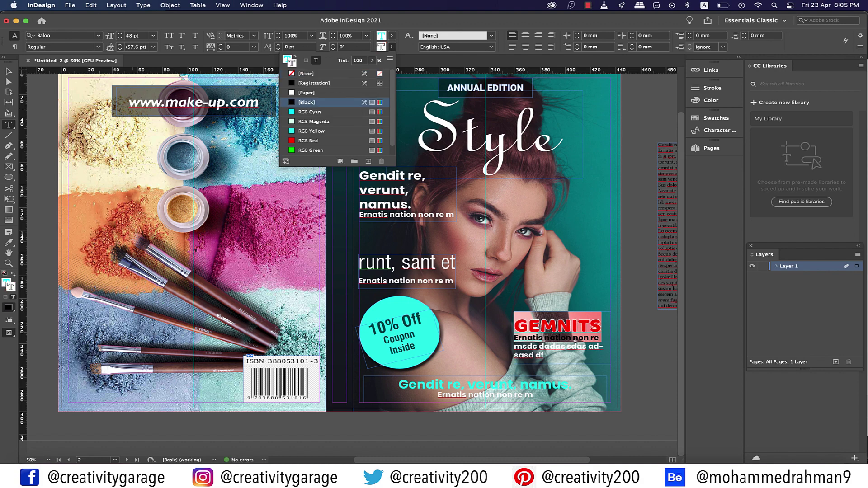
{"action": "key", "text": "Escape"}
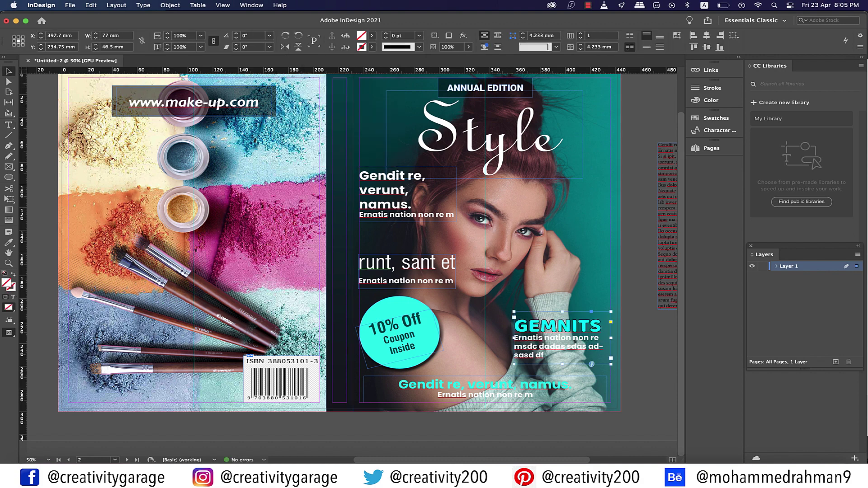
{"action": "left_click", "coordinate": [649, 354]}
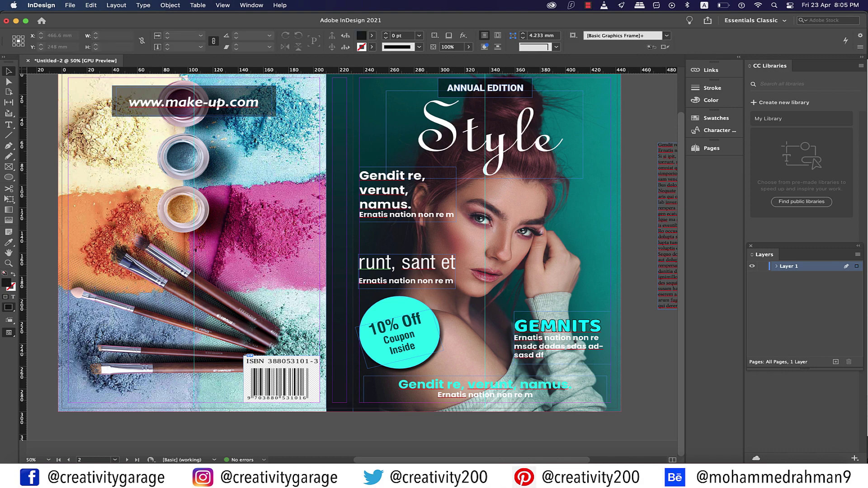
Create a wide, shallow text frame on the pasteboard below the spread and enter "STYLE" in it.
{"action": "key", "text": "t"}
{"action": "left_click_drag", "start_coordinate": [223, 420], "coordinate": [537, 436]}
{"action": "type", "text": "STYLE"}
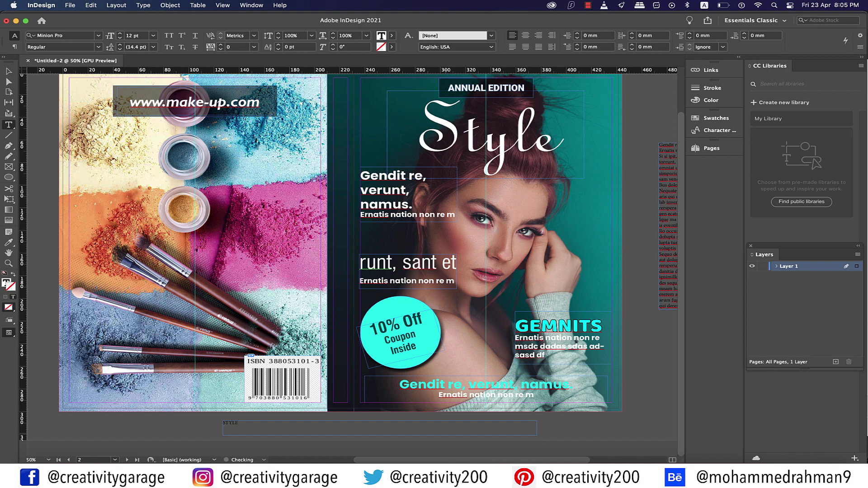
Complete the line below the spread as "STYLE - ANNUAL EDITION 2021" and centre it in its frame.
{"action": "type", "text": " - ANNUAL EDITION 2021"}
{"action": "key", "text": "super+a"}
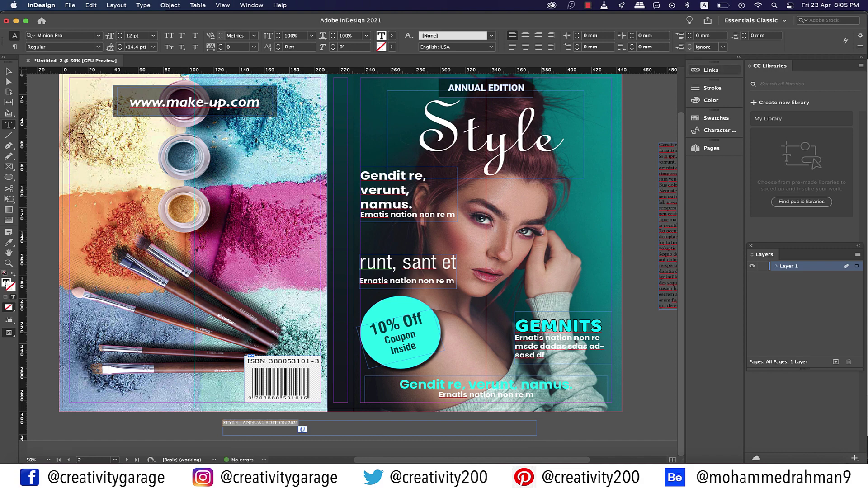
{"action": "key", "text": "super+shift+c"}
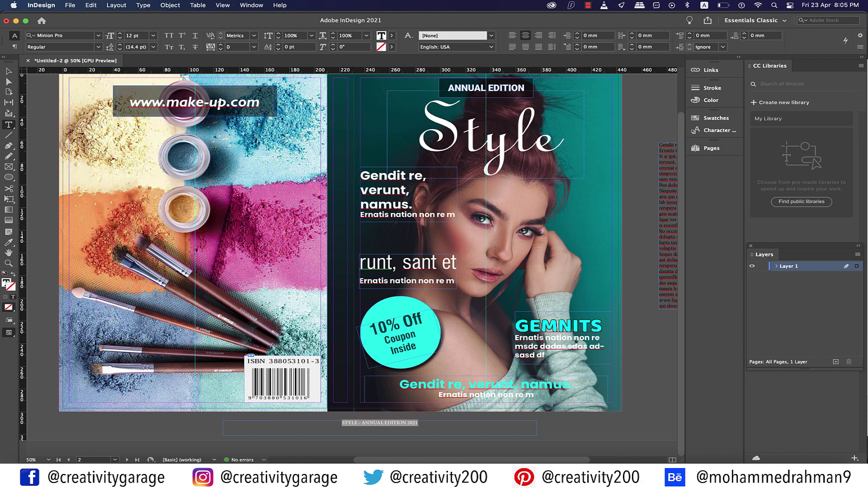
Set the "STYLE - ANNUAL EDITION 2021" line in Roboto Bold with a [Paper] fill.
{"action": "left_click", "coordinate": [59, 36]}
{"action": "type", "text": "ROBOT"}
{"action": "key", "text": "Return"}
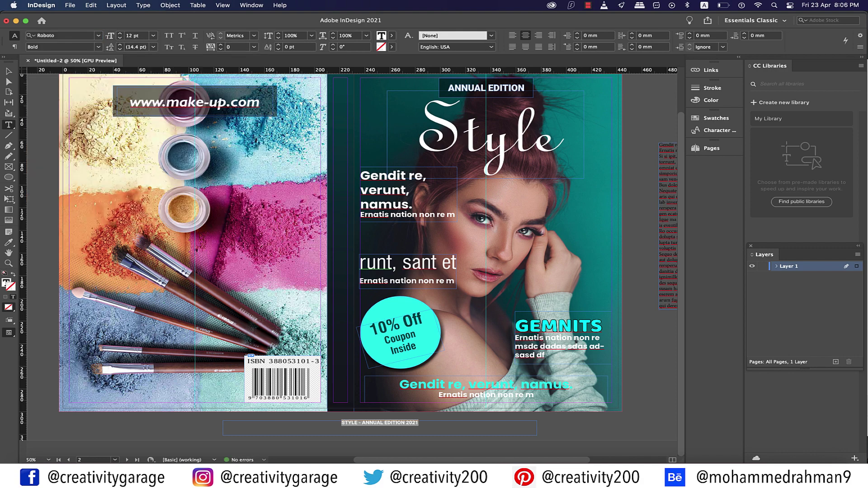
{"action": "left_click", "coordinate": [392, 35]}
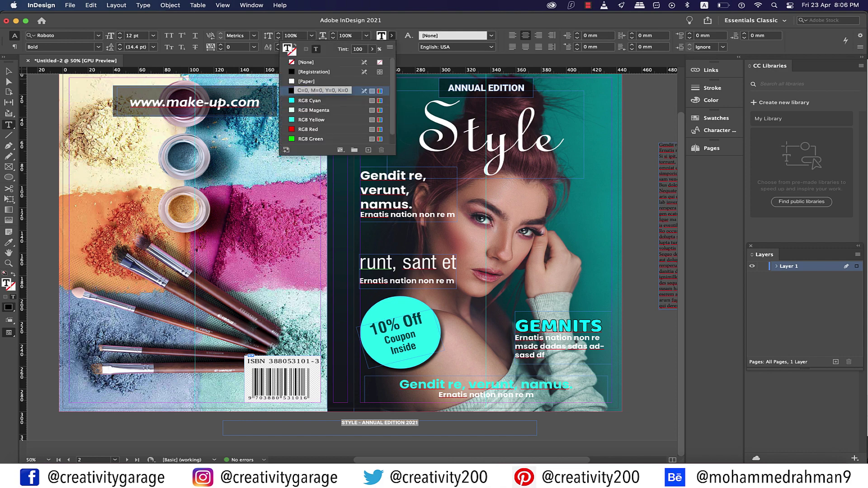
{"action": "left_click", "coordinate": [299, 82]}
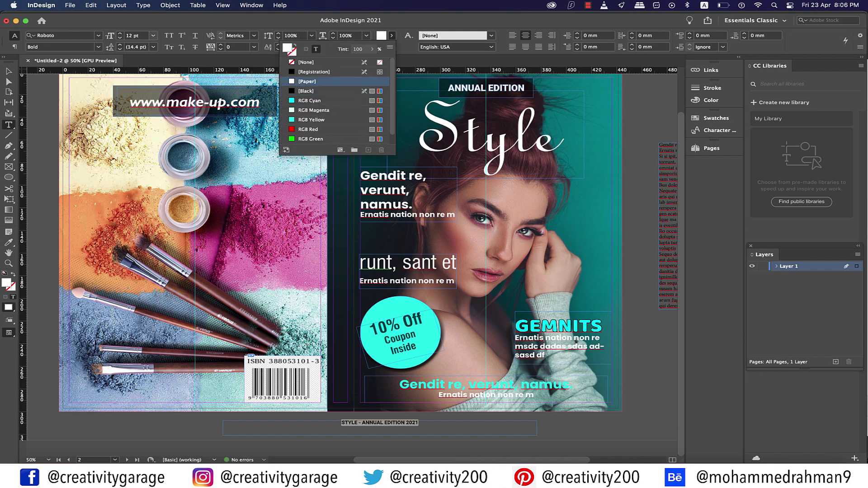
Set the font size of the "STYLE - ANNUAL EDITION 2021" line to 22 pt.
{"action": "left_click", "coordinate": [154, 35]}
{"action": "left_click", "coordinate": [140, 121]}
{"action": "type", "text": "22"}
{"action": "key", "text": "Return"}
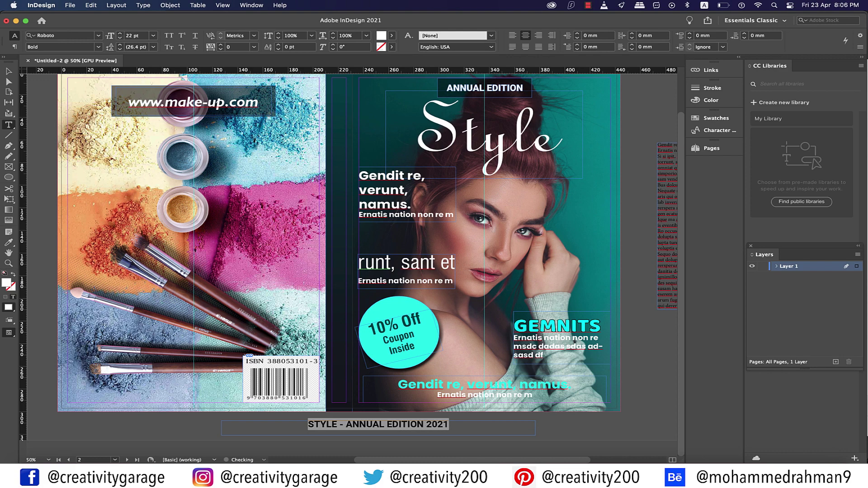
Rotate the "STYLE - ANNUAL EDITION 2021" frame to -90° and position it along the spine.
{"action": "key", "text": "Escape"}
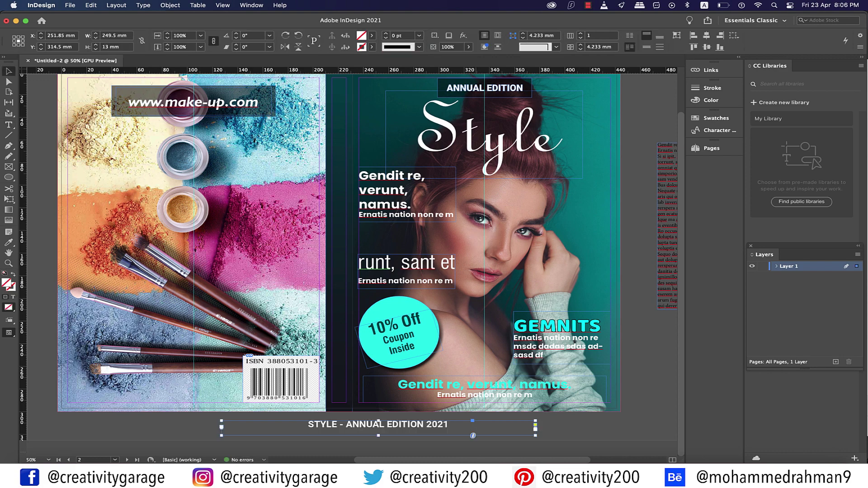
{"action": "left_click_drag", "start_coordinate": [473, 433], "coordinate": [458, 245]}
{"action": "left_click_drag", "start_coordinate": [524, 250], "coordinate": [355, 400]}
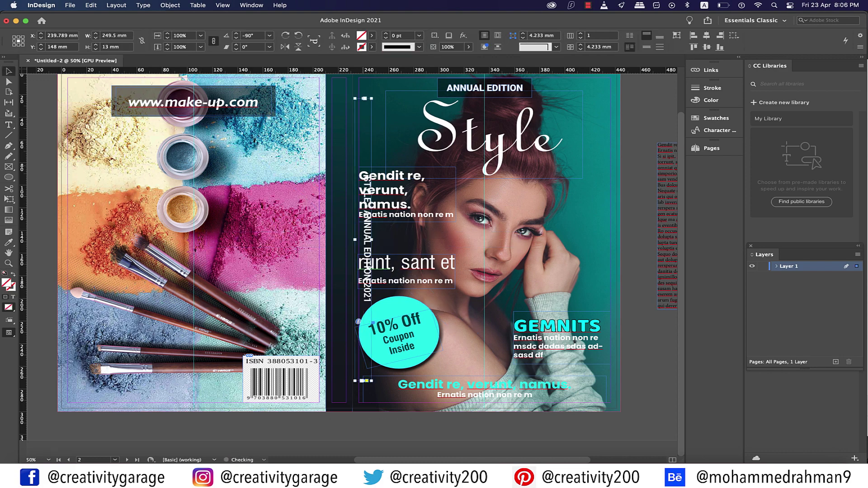
{"action": "left_click_drag", "start_coordinate": [366, 240], "coordinate": [338, 237]}
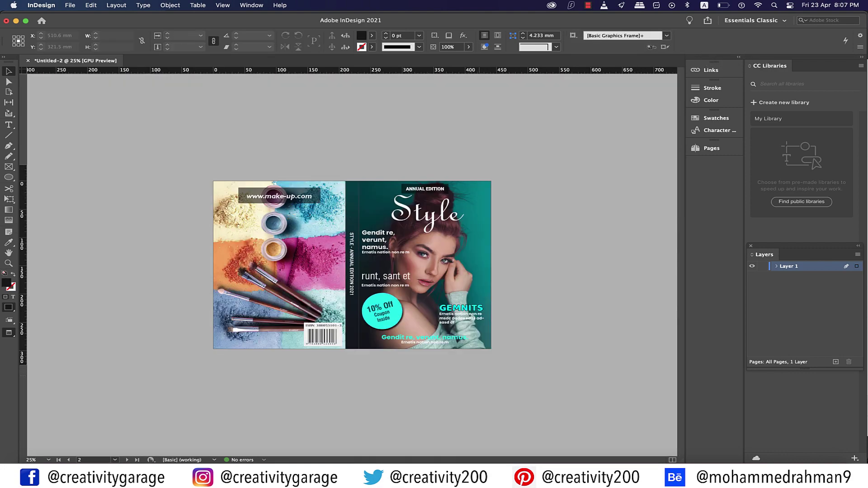
Draw a black rectangle about 154 mm wide and 21 mm high over the "Gendit re, verunt, namus." blurb at the front cover's foot.
{"action": "key", "text": "super+equal"}
{"action": "scroll", "coordinate": [477, 288], "scroll_direction": "down", "scroll_amount": 3}
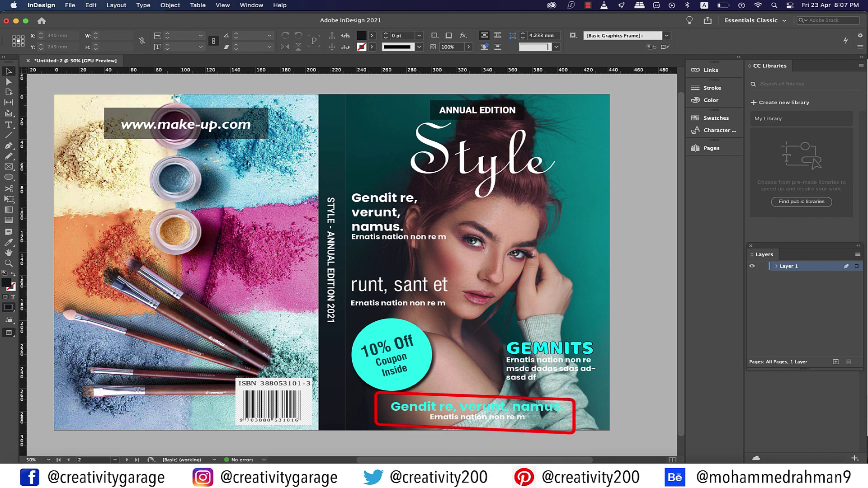
{"action": "key", "text": "w"}
{"action": "mouse_move", "coordinate": [379, 401]}
{"action": "left_mouse_down"}
{"action": "mouse_move", "coordinate": [412, 418]}
{"action": "mouse_move", "coordinate": [572, 425]}
{"action": "left_mouse_up"}
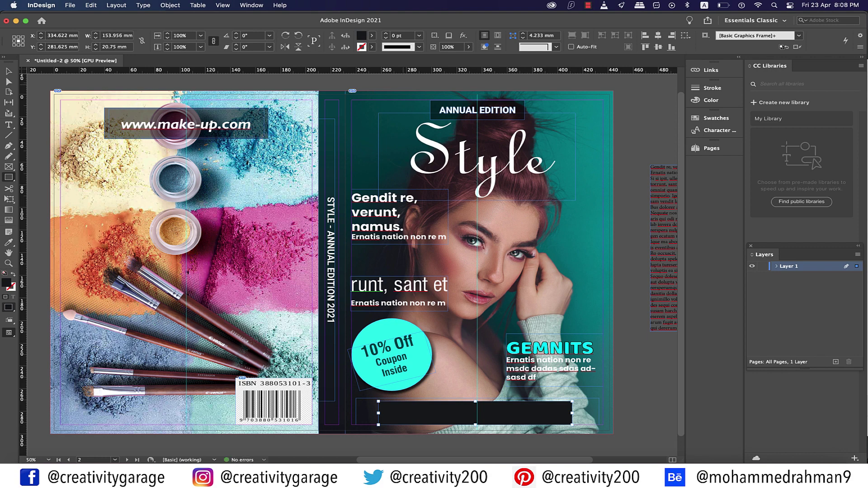
Set the opacity of the black rectangle over the lower blurb to 20%.
{"action": "left_click", "coordinate": [469, 46]}
{"action": "left_click_drag", "start_coordinate": [469, 58], "coordinate": [431, 57]}
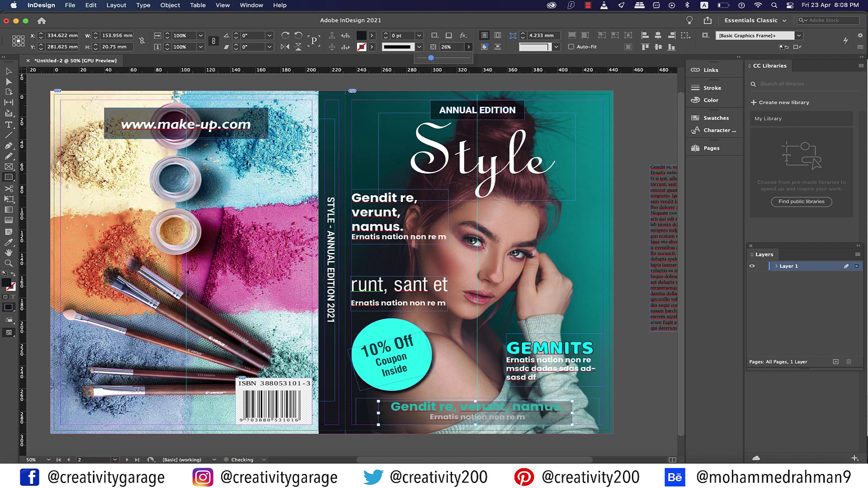
{"action": "left_click", "coordinate": [469, 47]}
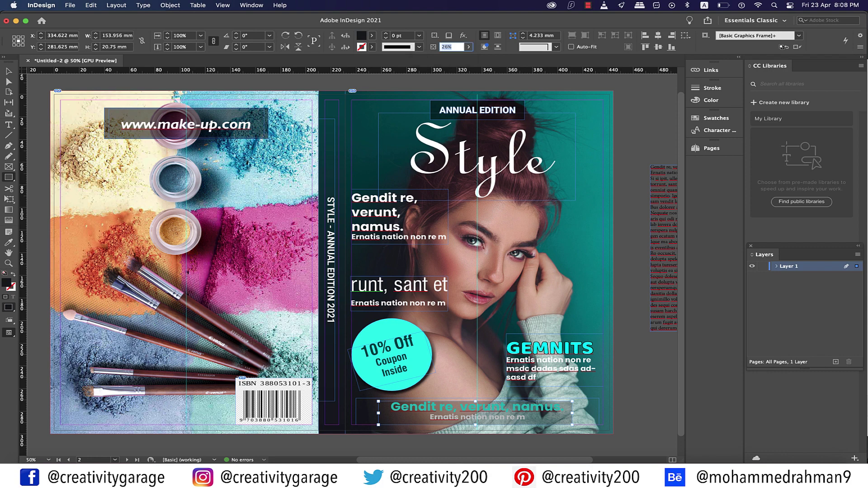
{"action": "type", "text": "20"}
{"action": "key", "text": "Return"}
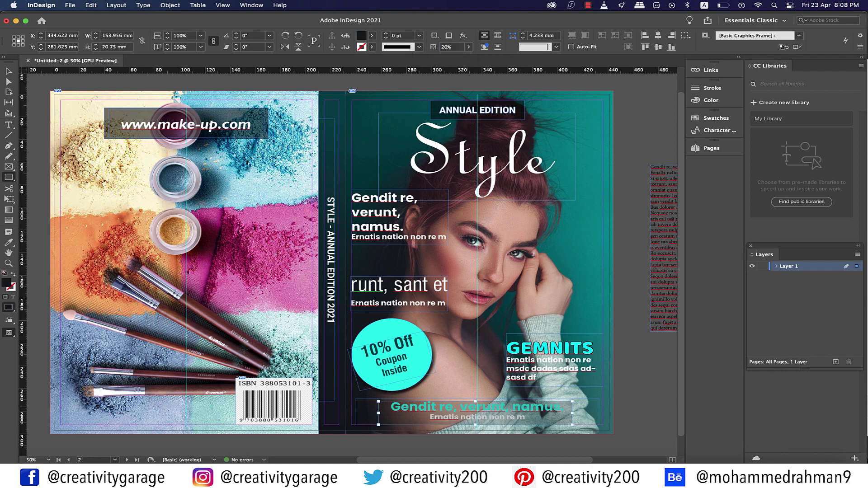
Convert the "Gendit re, verunt, namus." blurb in front of the translucent rectangle to outlines.
{"action": "left_click", "coordinate": [9, 71]}
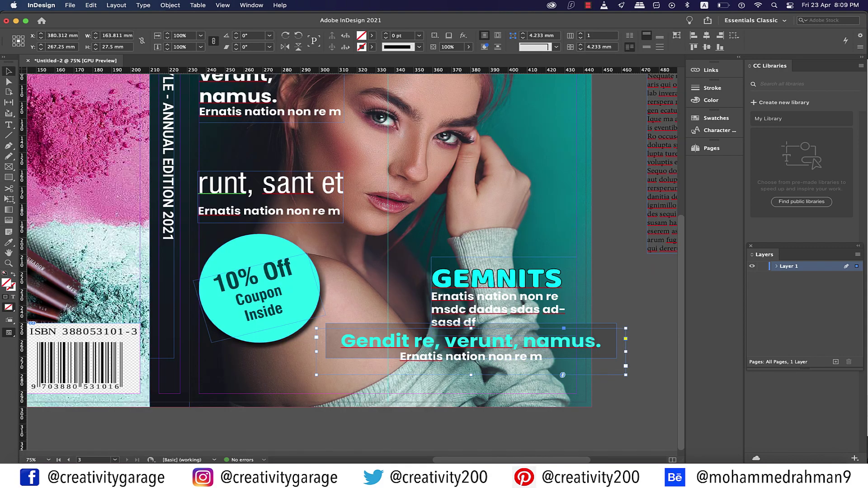
{"action": "left_click", "coordinate": [143, 6]}
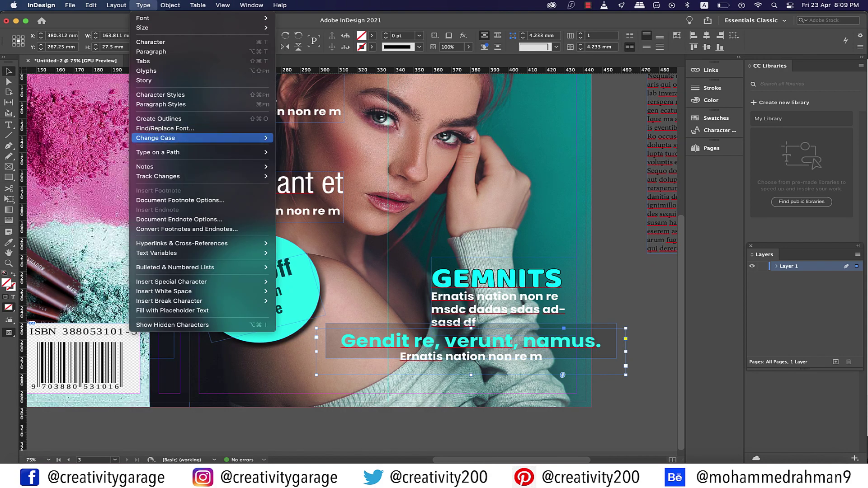
{"action": "left_click", "coordinate": [159, 118]}
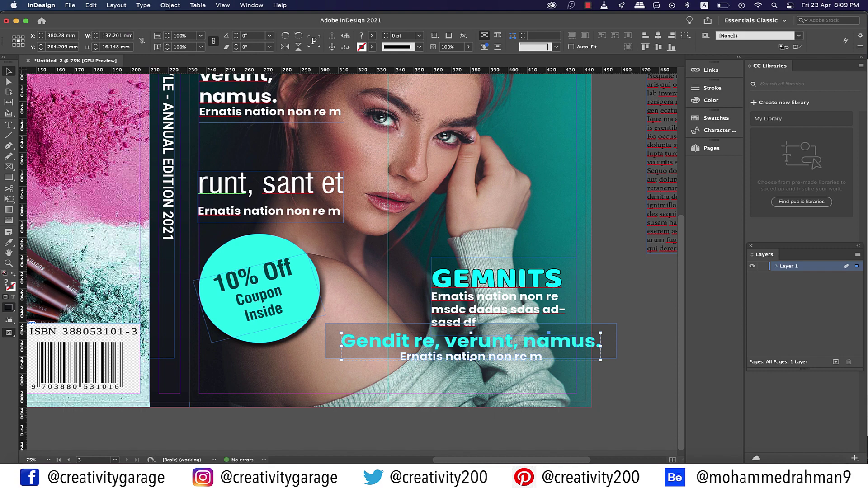
Centre the outlined blurb vertically on the translucent rectangle as key object, and group the two.
{"action": "left_click", "coordinate": [612, 344], "text": "shift"}
{"action": "left_click", "coordinate": [612, 345]}
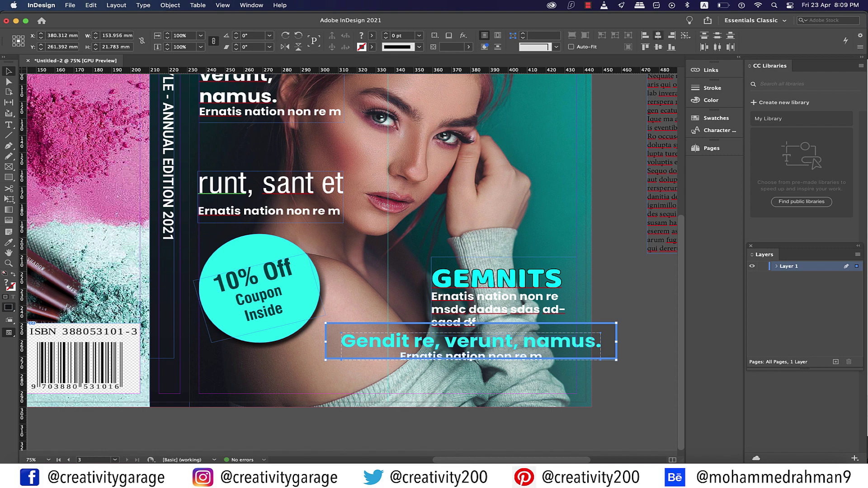
{"action": "left_click", "coordinate": [658, 46]}
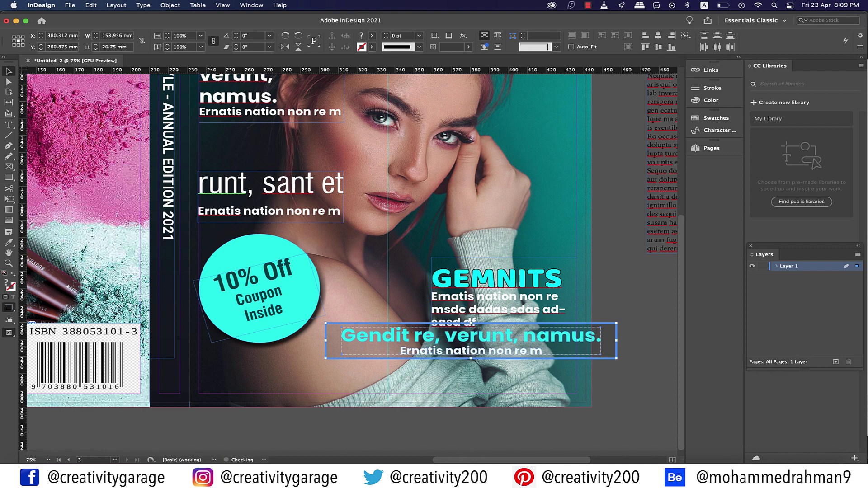
{"action": "key", "text": "super+g"}
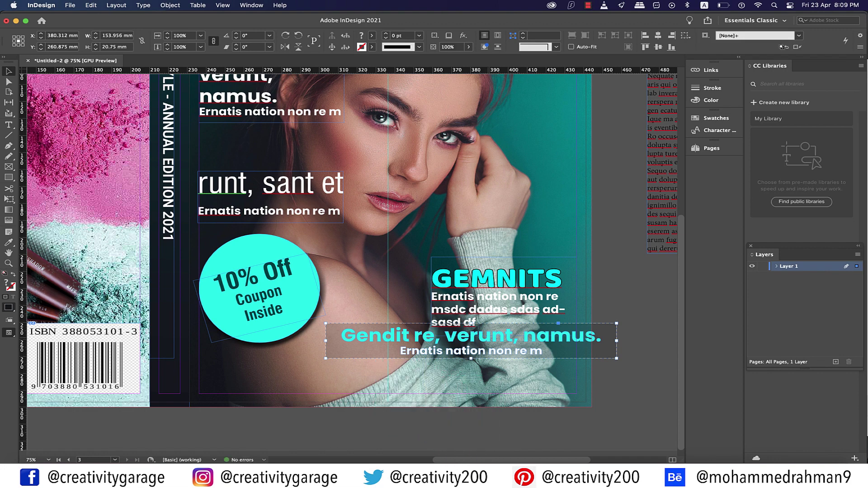
Move the blurb group to the foot of the front cover, centred on the vertical guide, and preview the spread without guides.
{"action": "left_click_drag", "start_coordinate": [471, 342], "coordinate": [368, 374]}
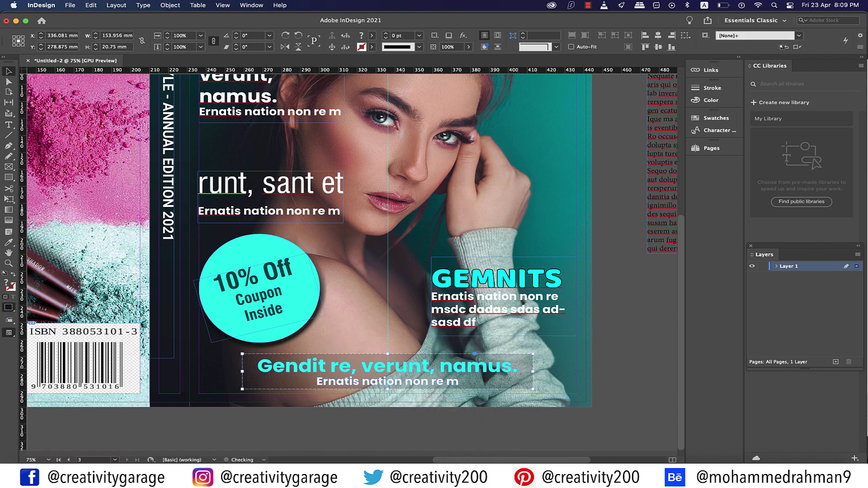
{"action": "key", "text": "Right"}
{"action": "key", "text": "Up"}
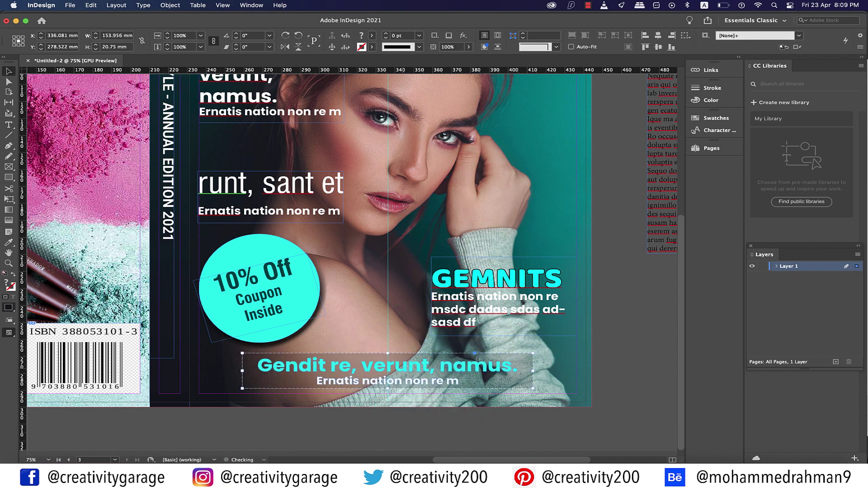
{"action": "key", "text": "Down"}
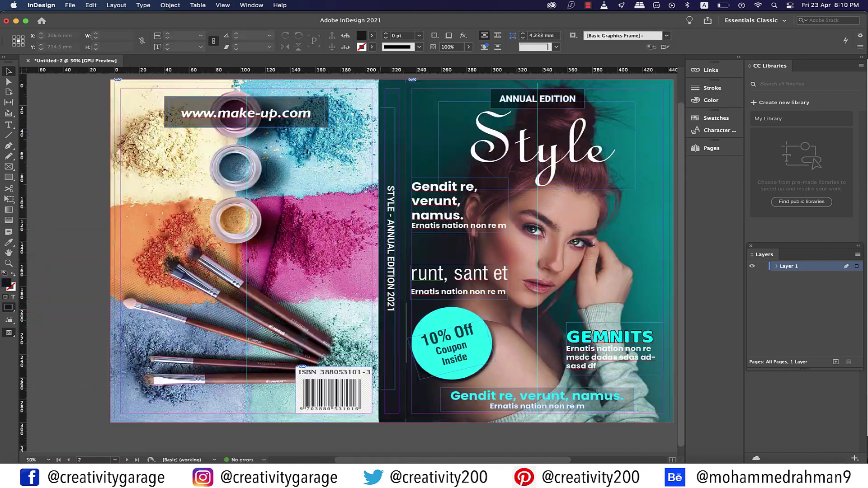
{"action": "key", "text": "w"}
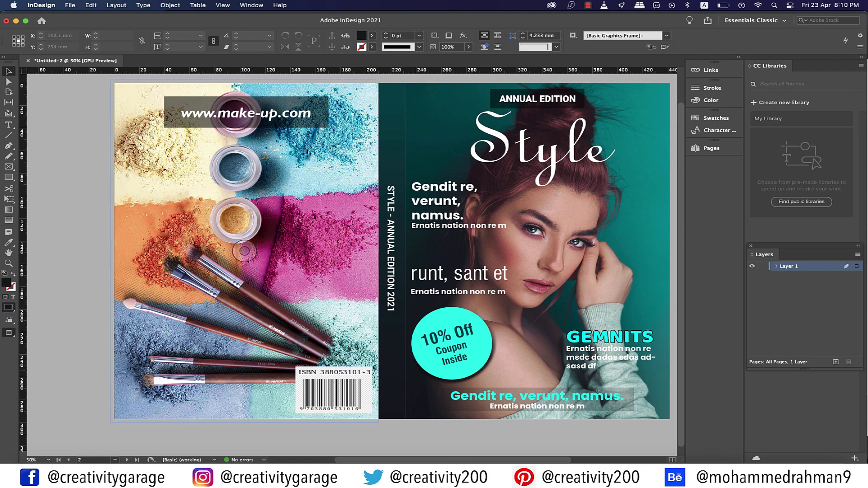
Start exporting the document as Untitled-2 to the Documents folder in Adobe PDF (Print) format.
{"action": "left_click", "coordinate": [70, 5]}
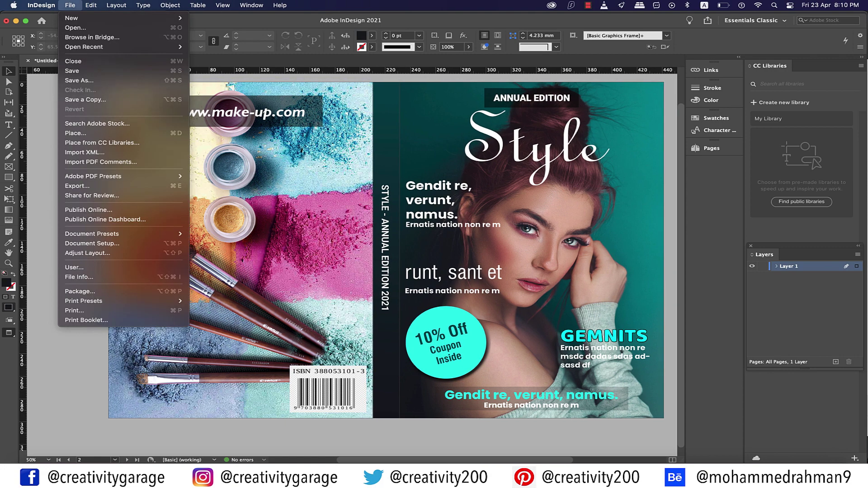
{"action": "left_click", "coordinate": [77, 186]}
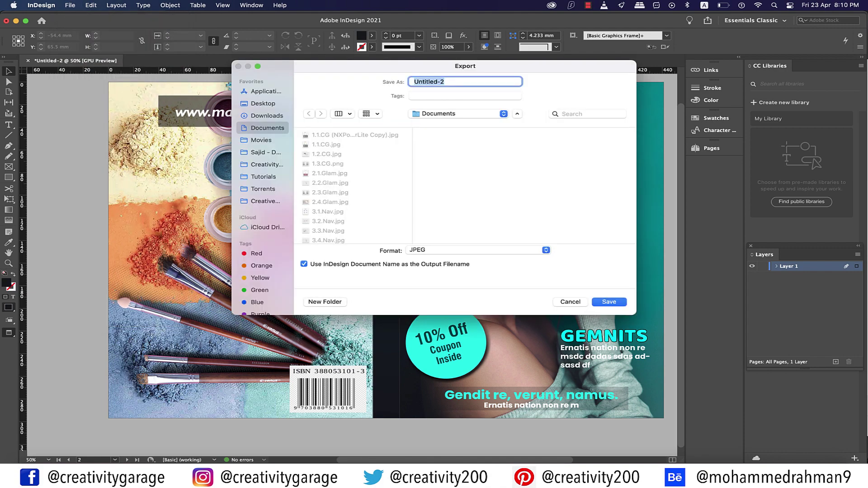
{"action": "left_click", "coordinate": [477, 250]}
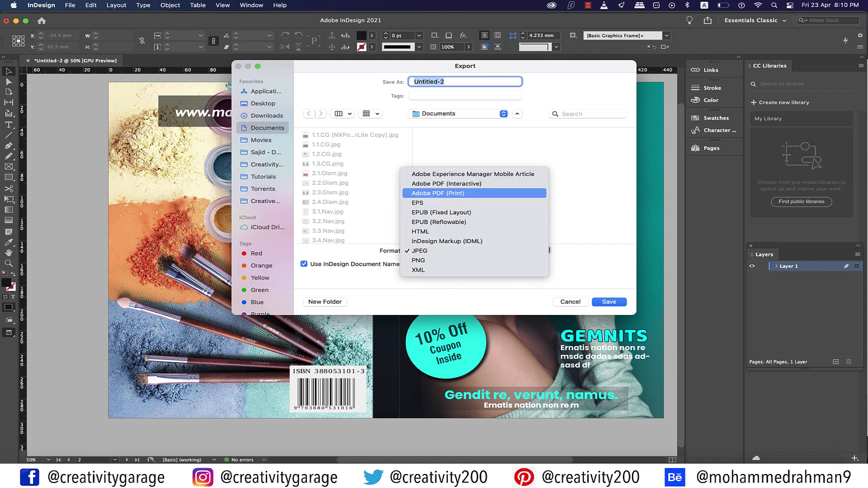
{"action": "key", "text": "Return"}
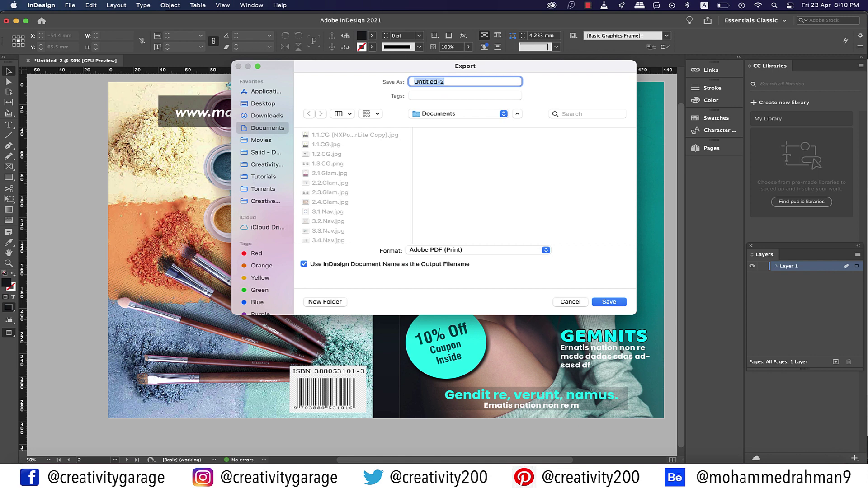
{"action": "key", "text": "Return"}
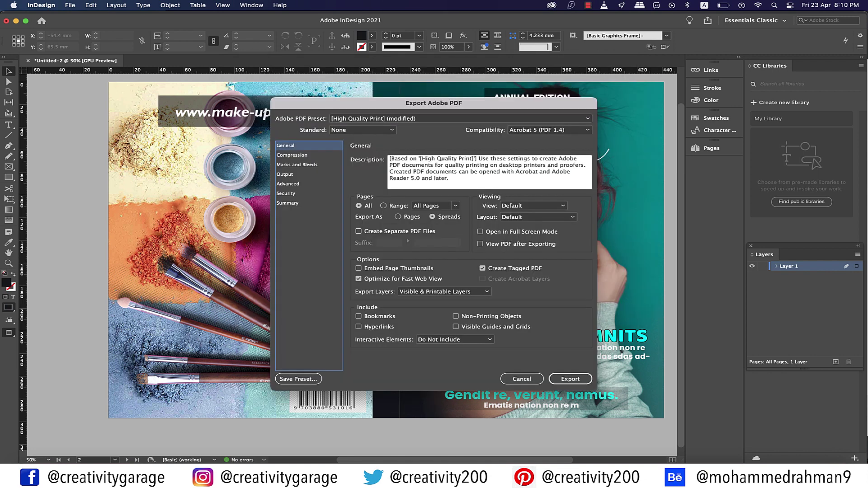
Export the PDF as spreads with crop marks and the document bleed settings.
{"action": "left_click", "coordinate": [432, 216]}
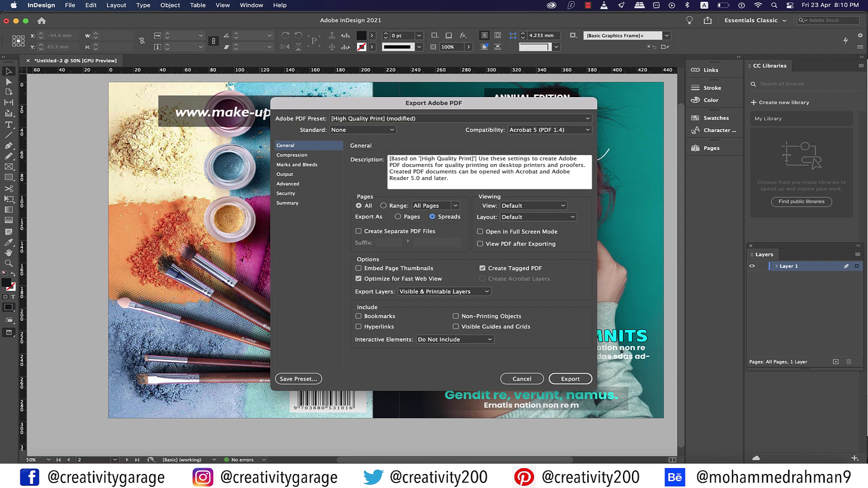
{"action": "left_click", "coordinate": [285, 175]}
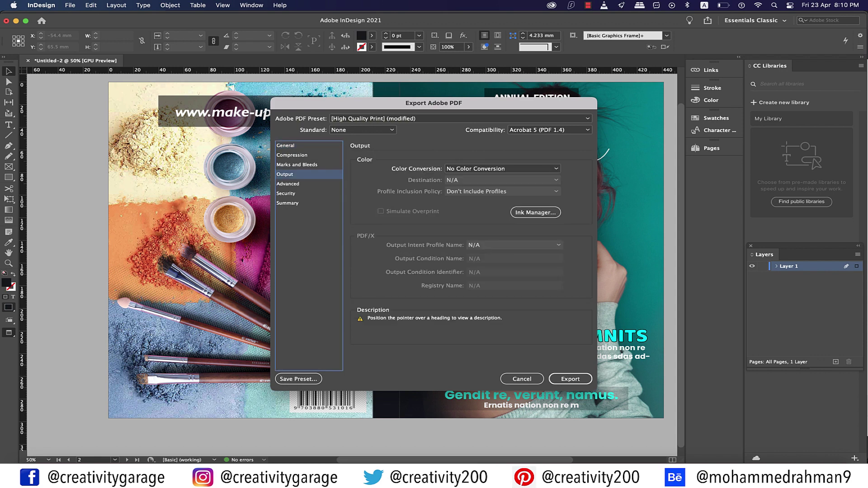
{"action": "left_click", "coordinate": [298, 165]}
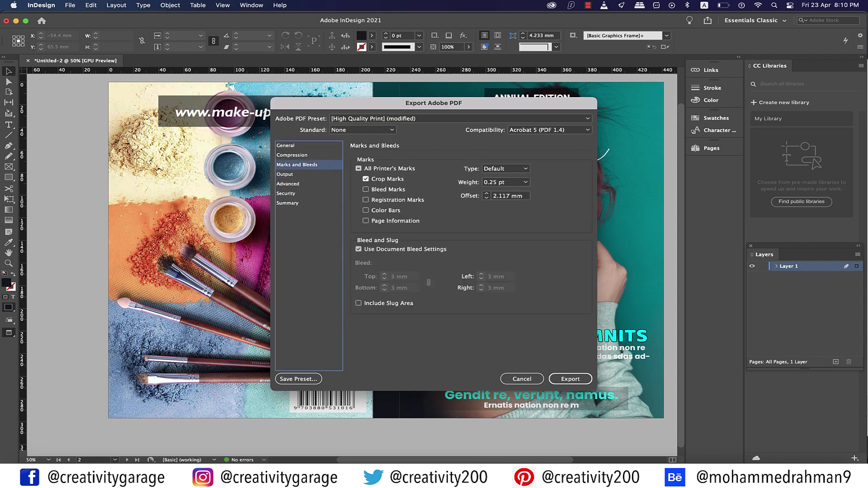
{"action": "left_click", "coordinate": [570, 379]}
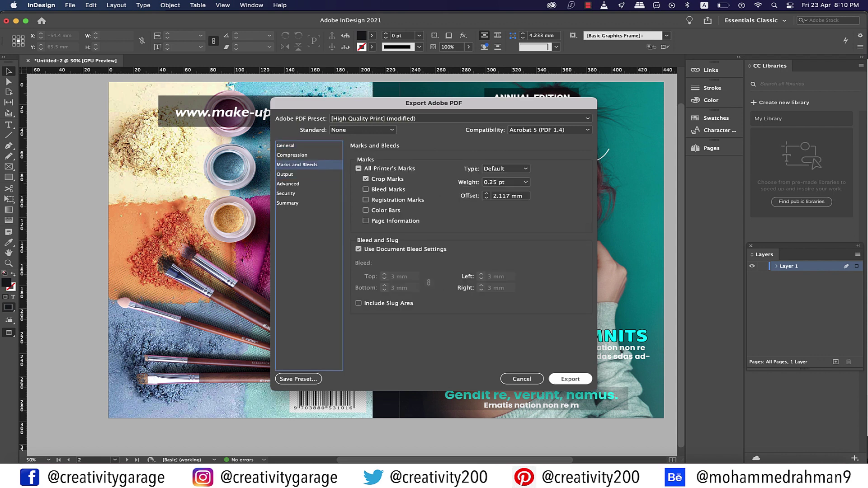